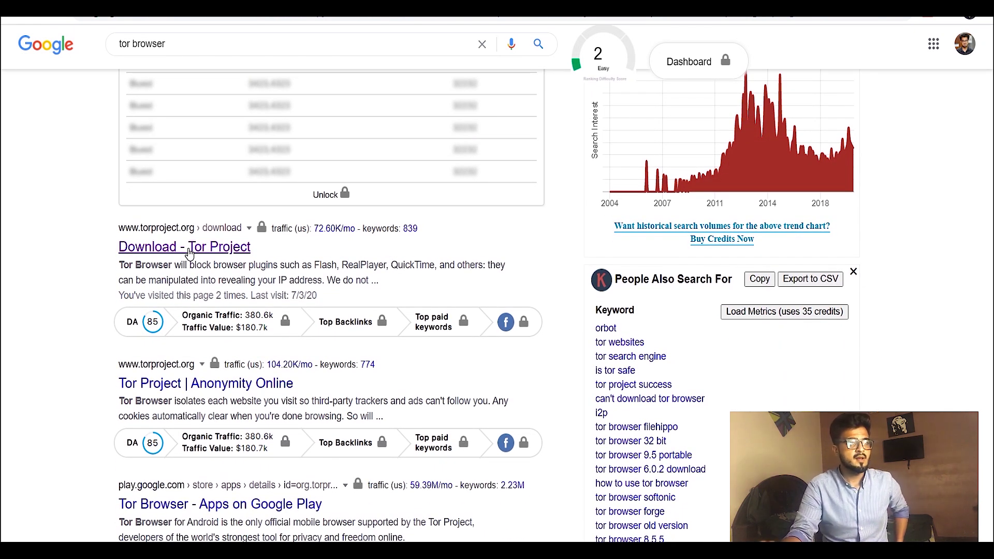
# - Review the Tor Project download page and select the saved torbrowser-install-win64-9.5.1_en-US file in the Downloads folder
pyautogui.click(189, 249)
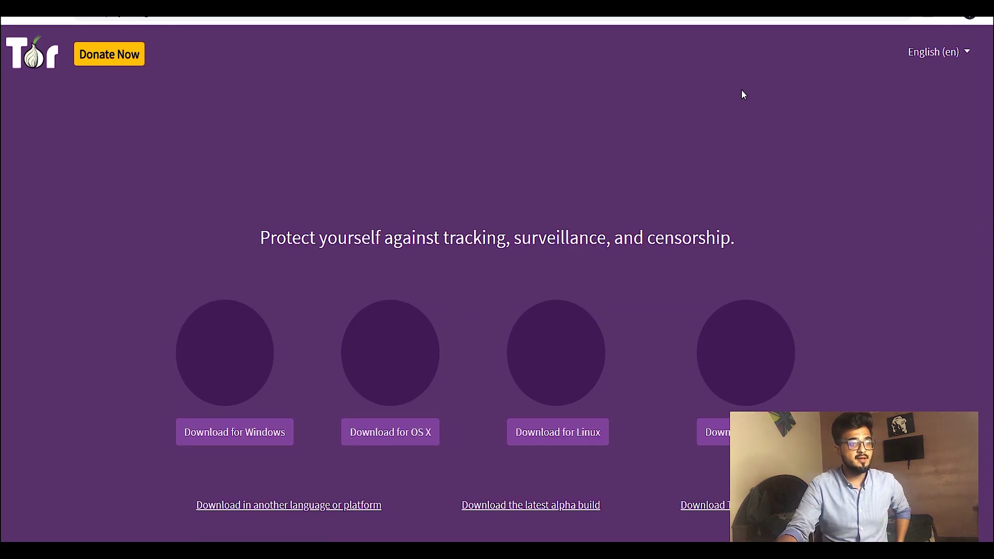
pyautogui.scroll(-4, 286, 226)
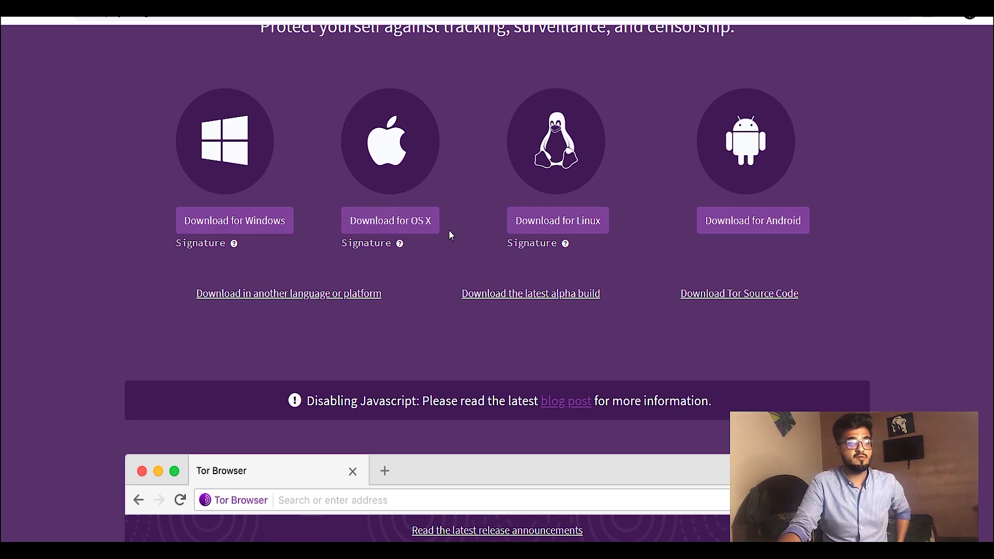
pyautogui.scroll(-12, 448, 232)
pyautogui.scroll(-8, 579, 209)
pyautogui.scroll(20, 385, 208)
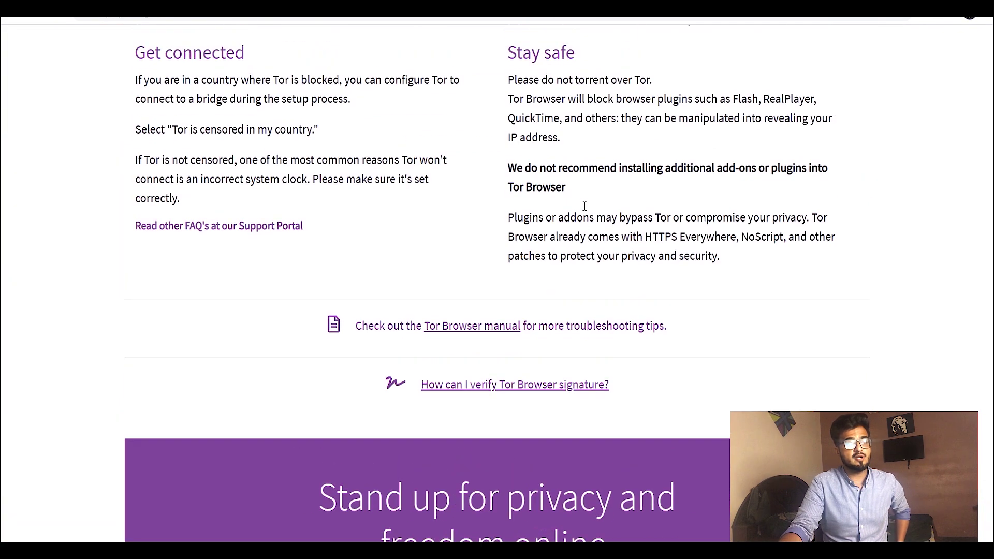
pyautogui.scroll(2, 384, 208)
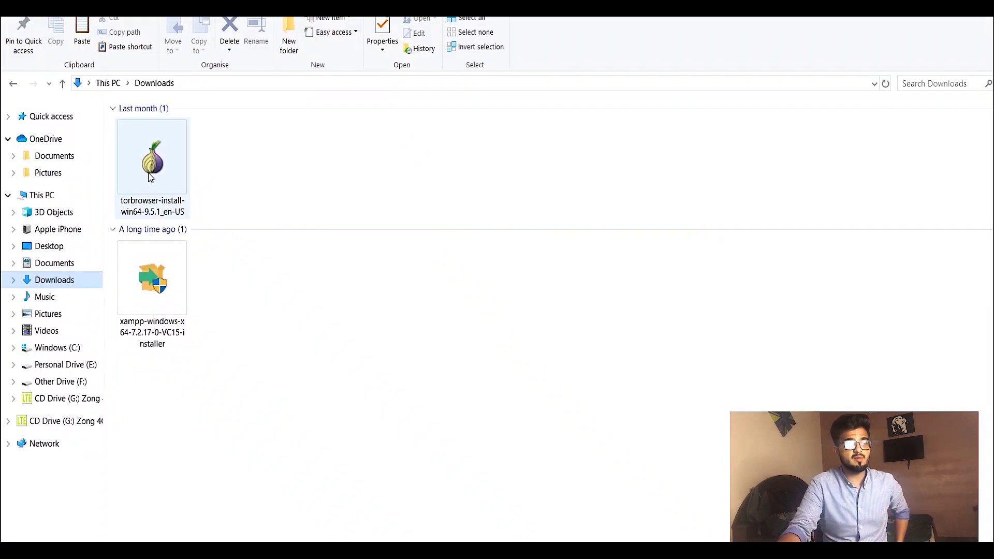
pyautogui.click(152, 163)
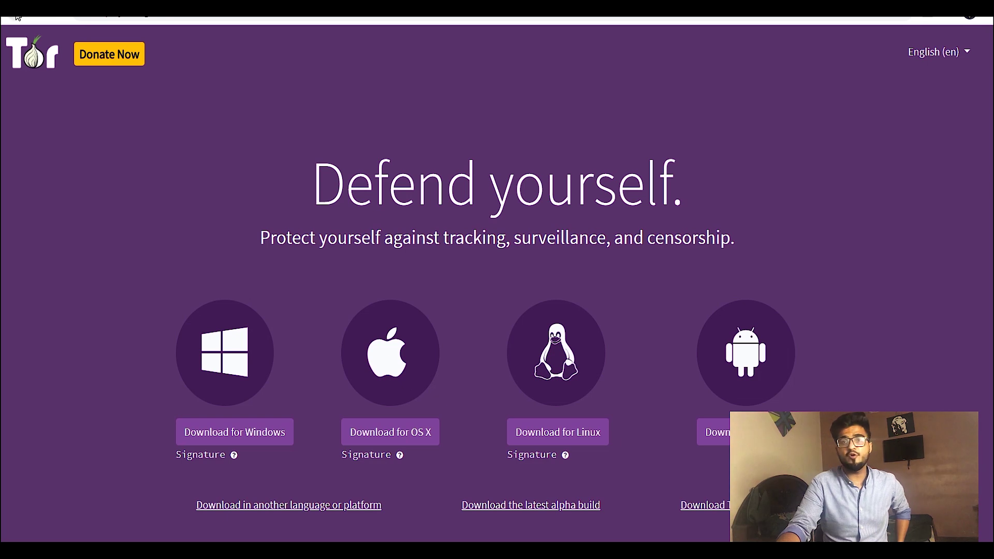
# - Return to the Google results and replace the tor browser query with a search for "xammp"
pyautogui.click(16, 12)
pyautogui.scroll(1, 530, 279)
pyautogui.scroll(2, 532, 284)
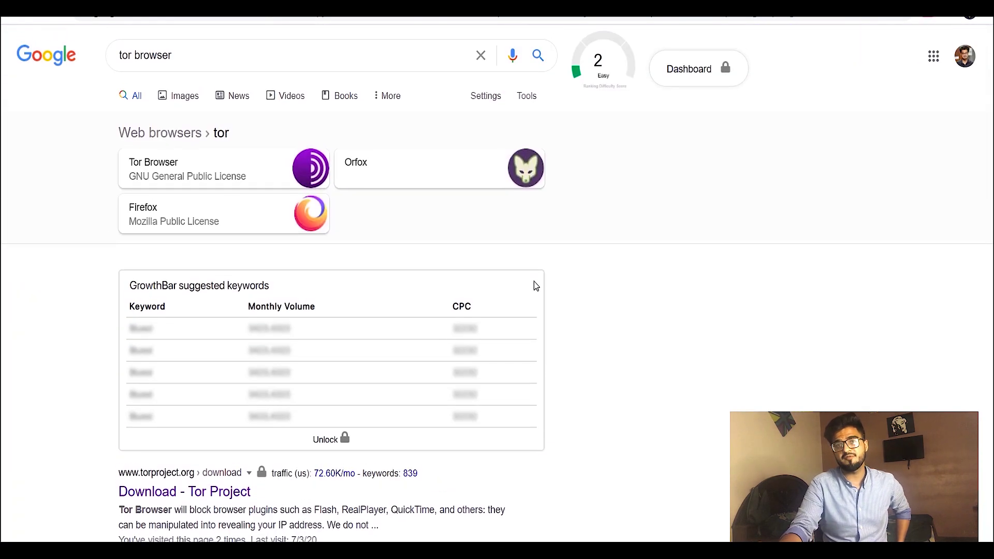
pyautogui.moveTo(198, 53); pyautogui.dragTo(76, 38)
pyautogui.doubleClick(203, 60)
pyautogui.tripleClick(203, 60)
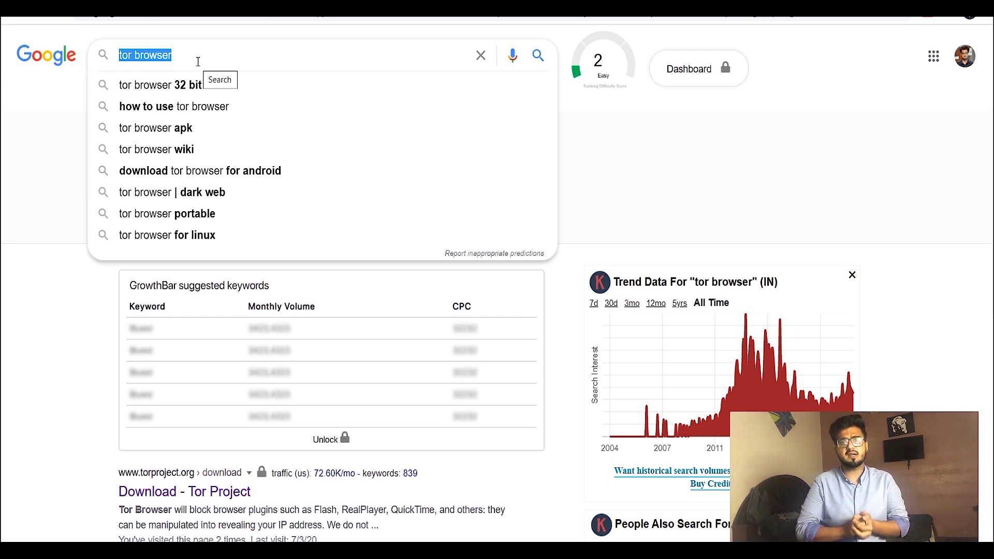
pyautogui.click(183, 69)
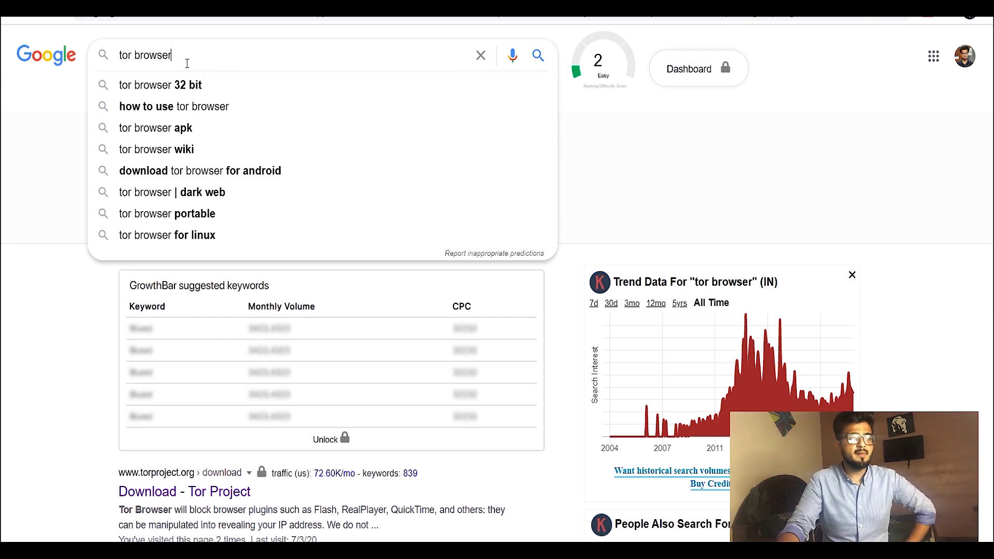
pyautogui.hotkey('ctrl', 'shift', 'Left')
pyautogui.hotkey('ctrl', 'shift', 'Left')
pyautogui.write('x')
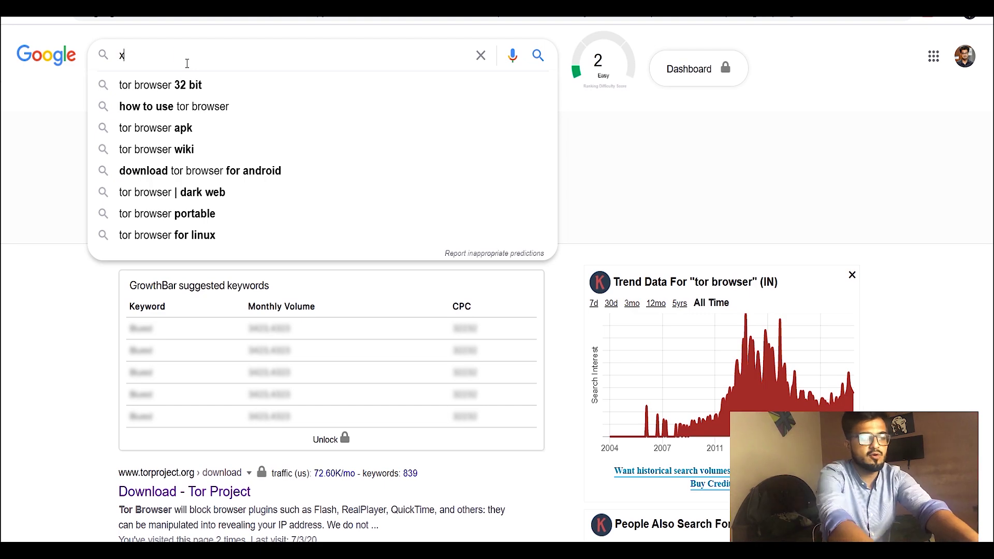
pyautogui.write('ammp')
pyautogui.press('Return')
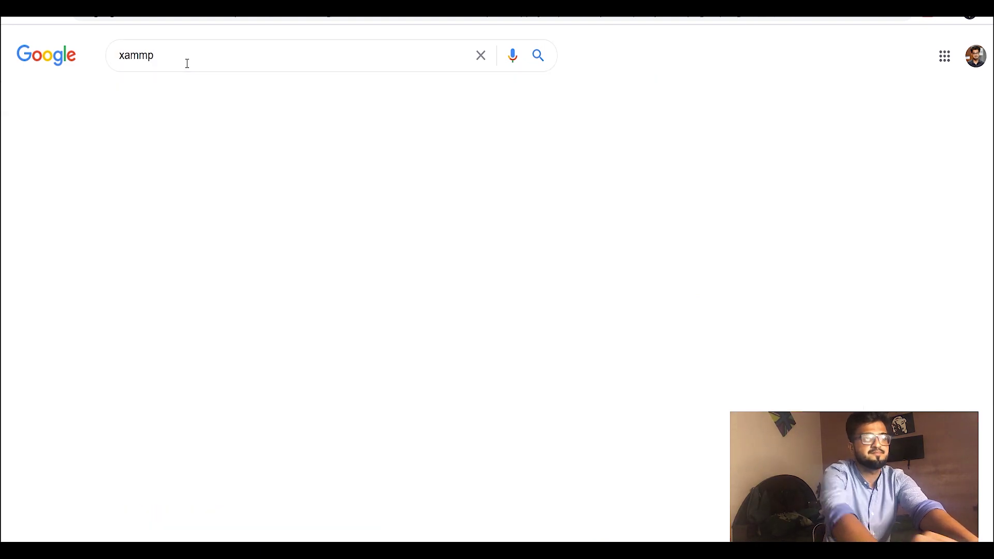
# - Start the XAMPP for Windows 7.4.9 download from the Apache Friends site and cancel the download
pyautogui.scroll(-3, 205, 212)
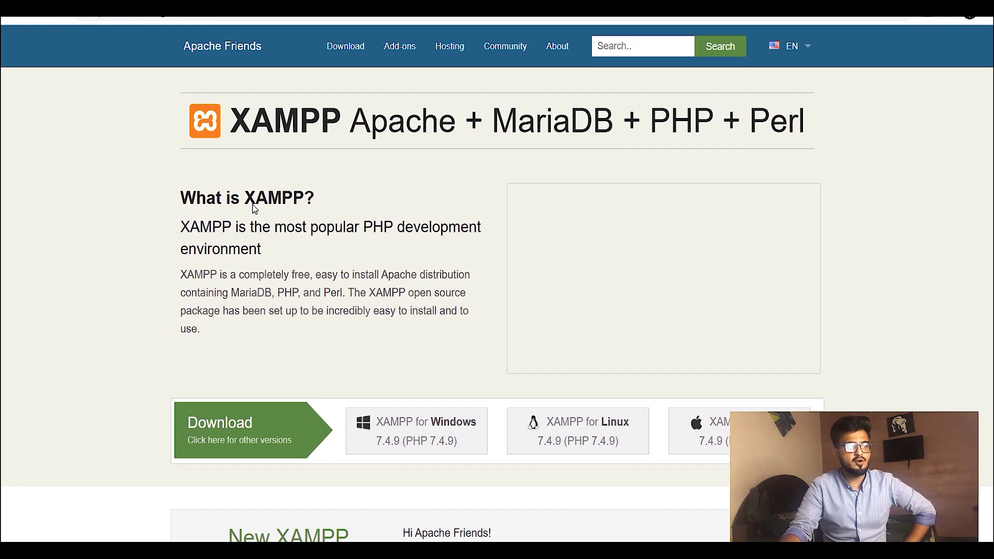
pyautogui.scroll(-3, 253, 214)
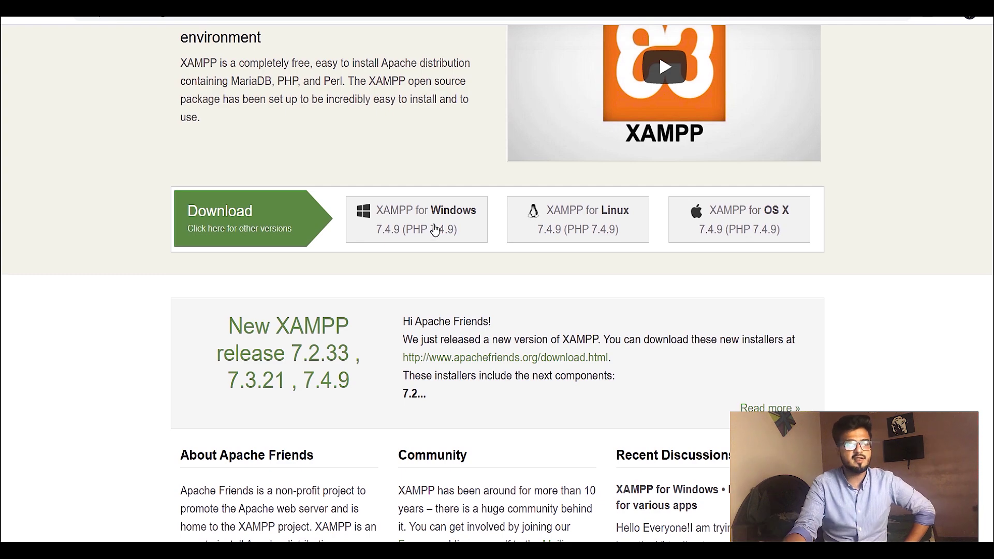
pyautogui.scroll(-4, 446, 228)
pyautogui.scroll(4, 446, 217)
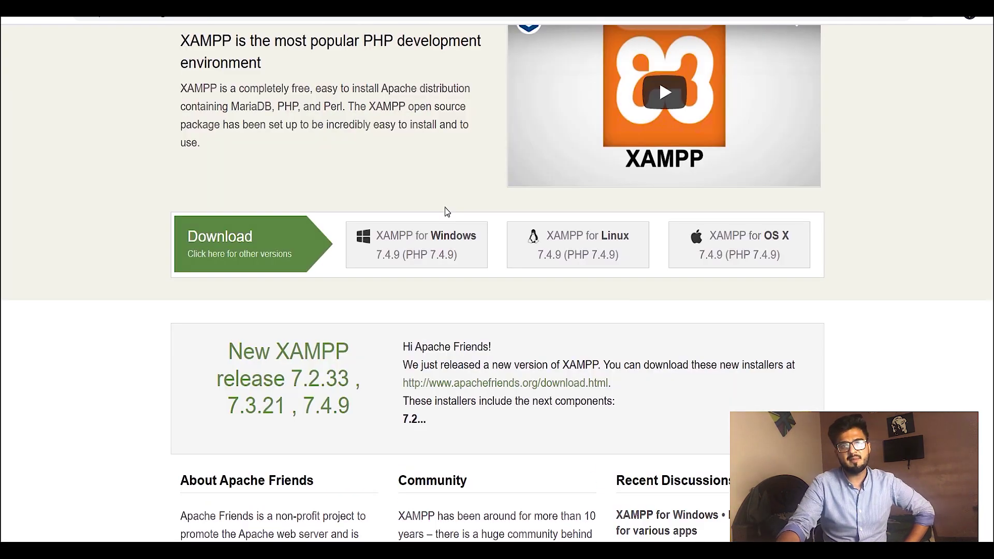
pyautogui.click(420, 259)
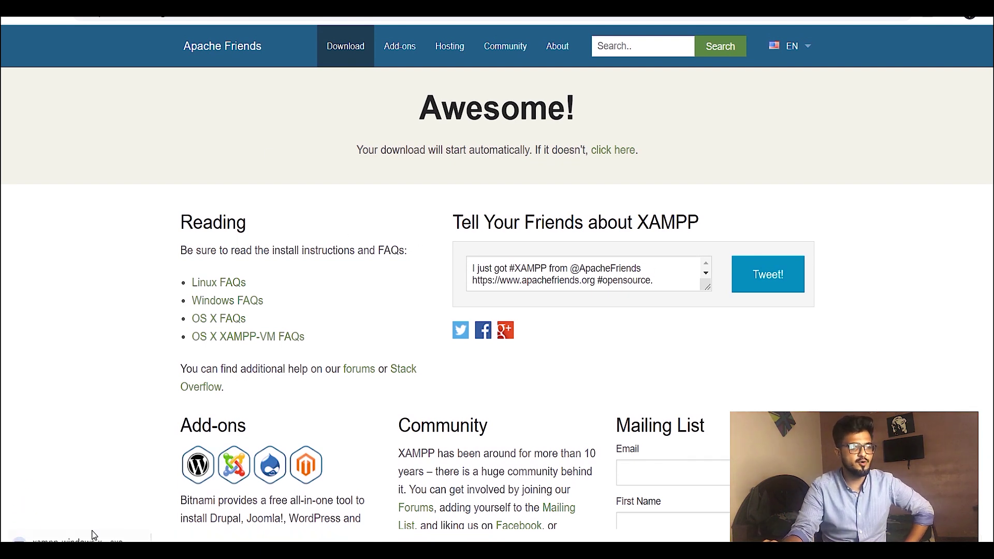
pyautogui.click(141, 537)
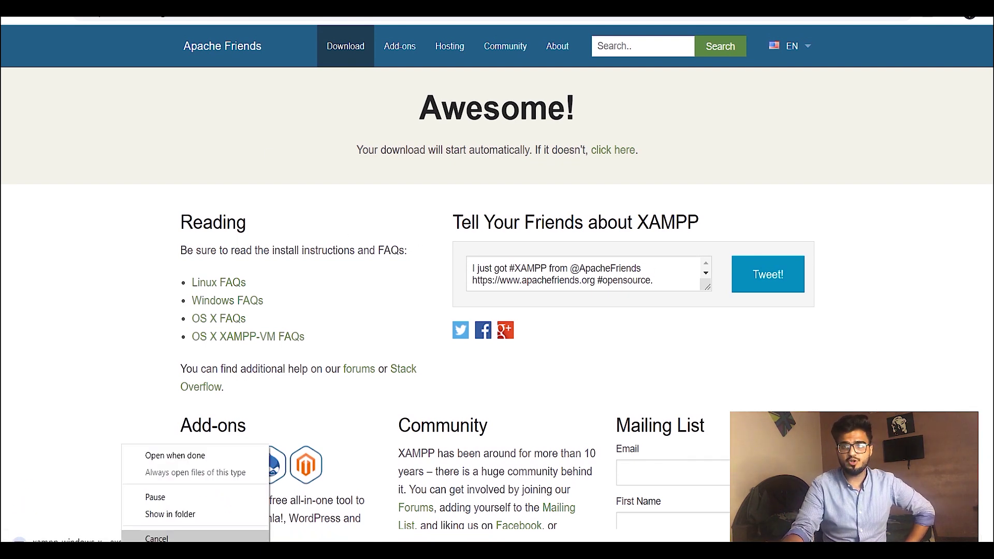
pyautogui.click(145, 539)
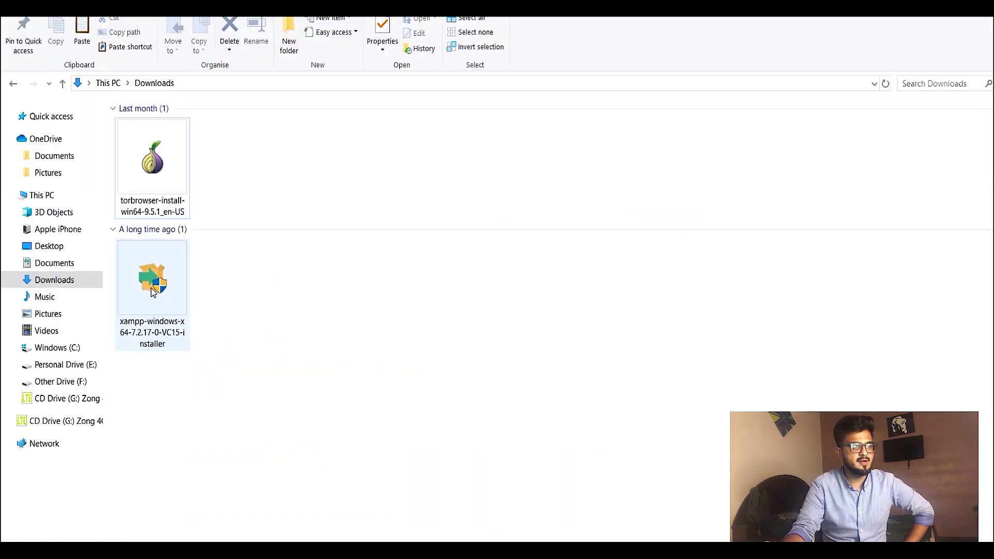
# - Launch the xampp-windows-x64-7.2.17-0-VC15 installer from the Downloads folder and acknowledge the User Account Control warning
pyautogui.click(175, 173)
pyautogui.click(253, 189)
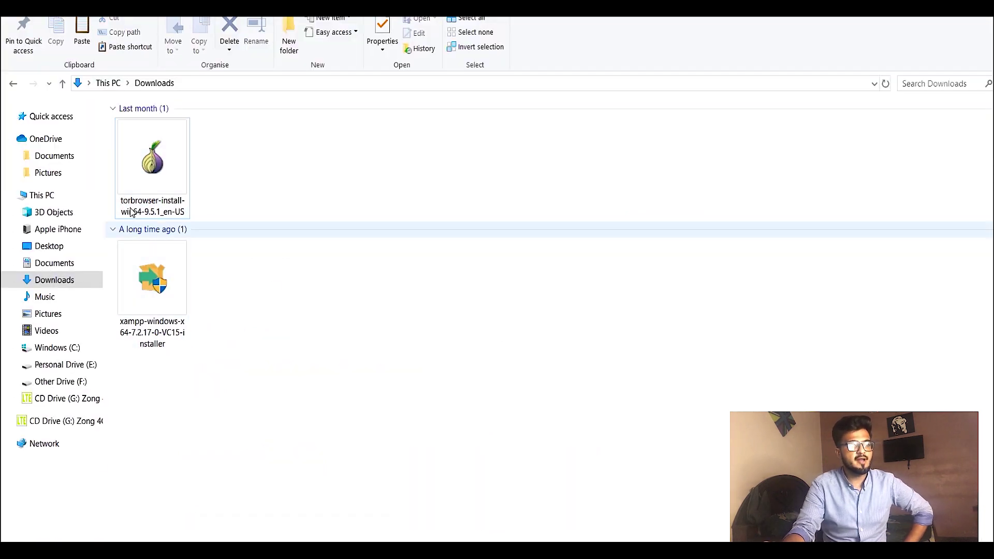
pyautogui.doubleClick(160, 306)
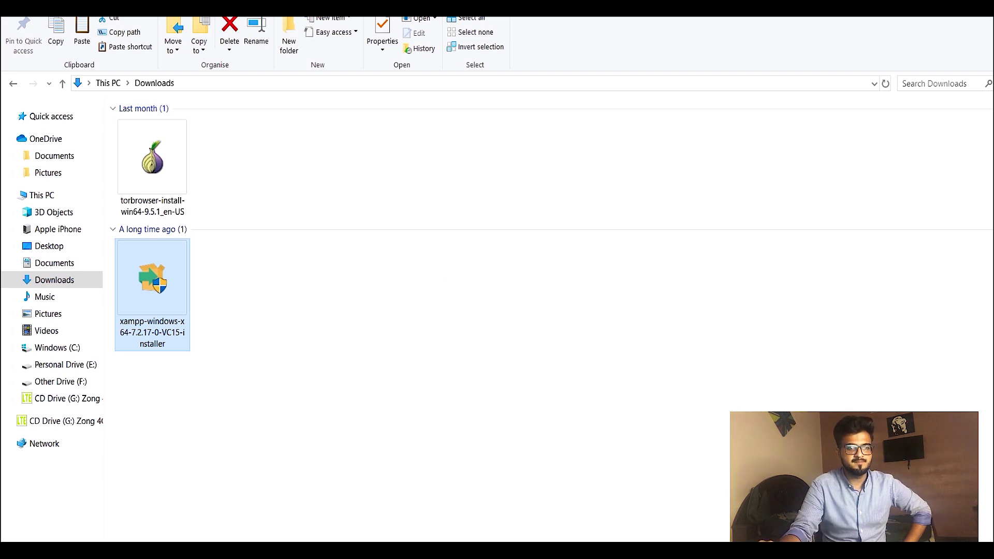
pyautogui.click(175, 196)
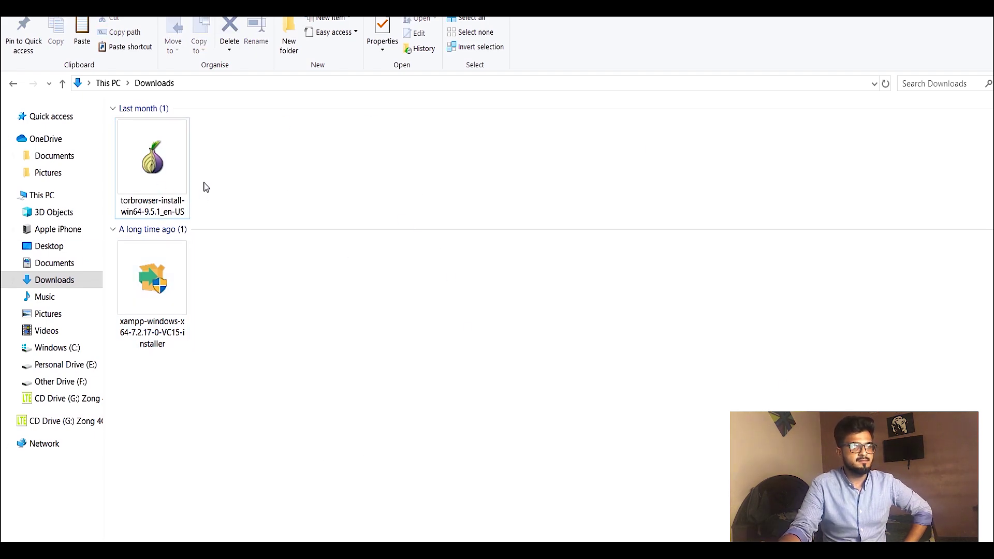
pyautogui.click(621, 352)
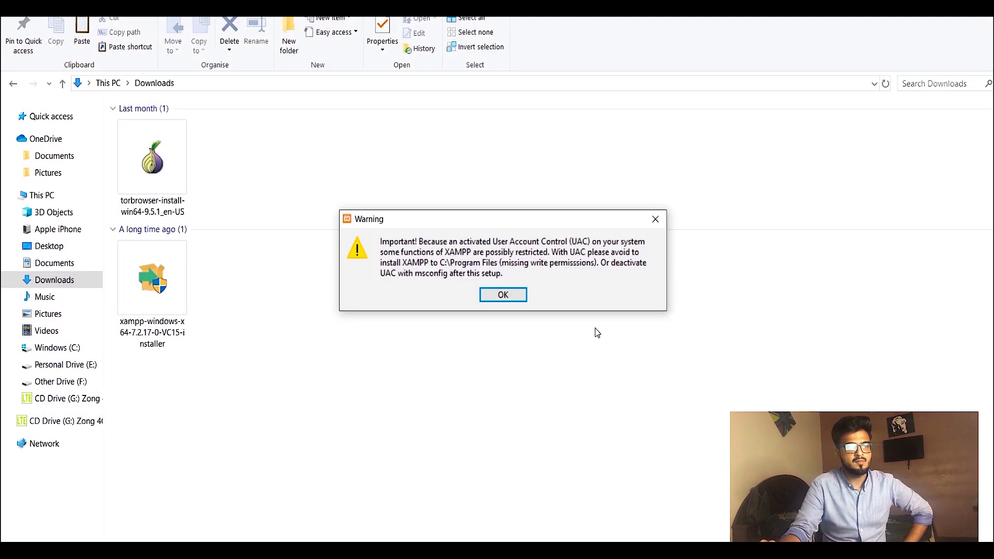
pyautogui.click(524, 295)
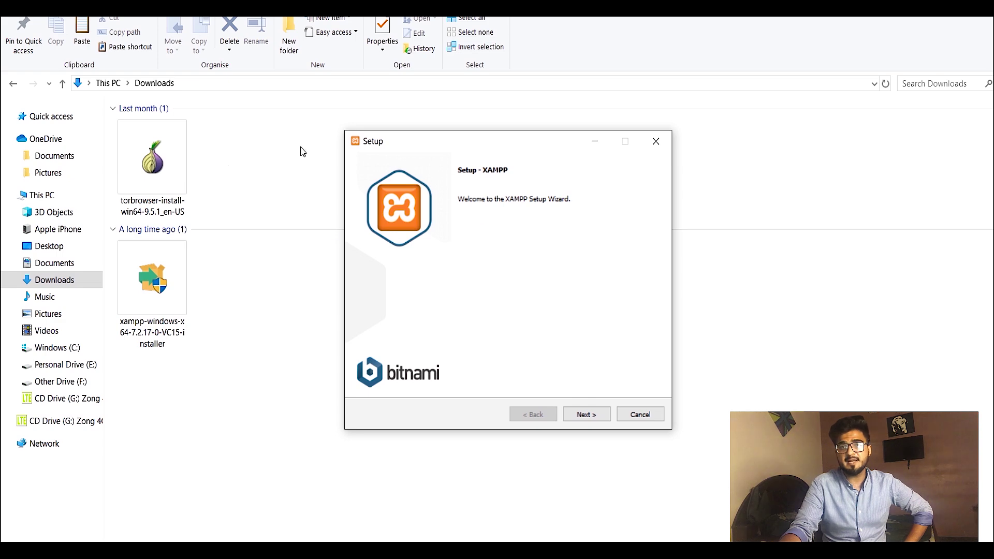
# - Try to install XAMPP with all components into C:\xampp, then cancel the setup wizard
pyautogui.click(588, 413)
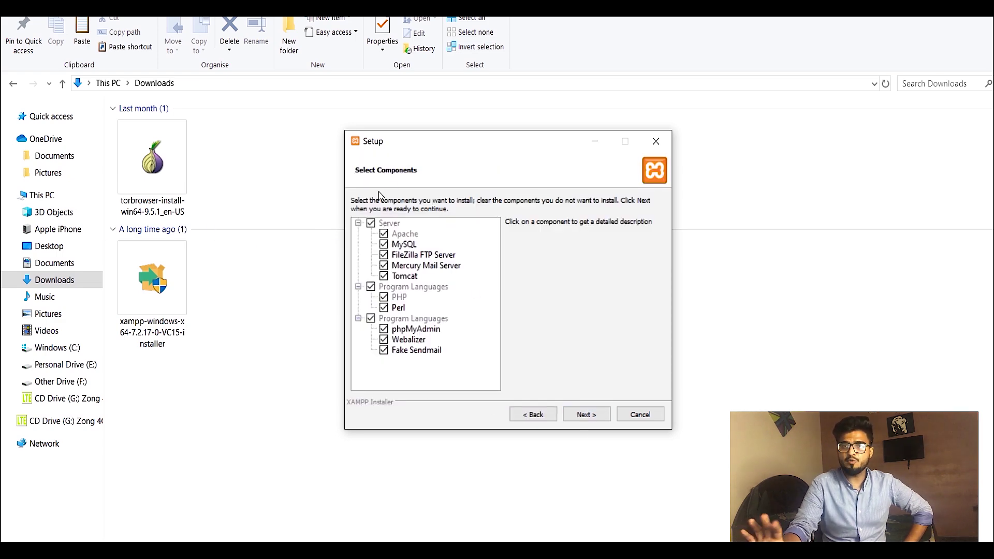
pyautogui.click(597, 415)
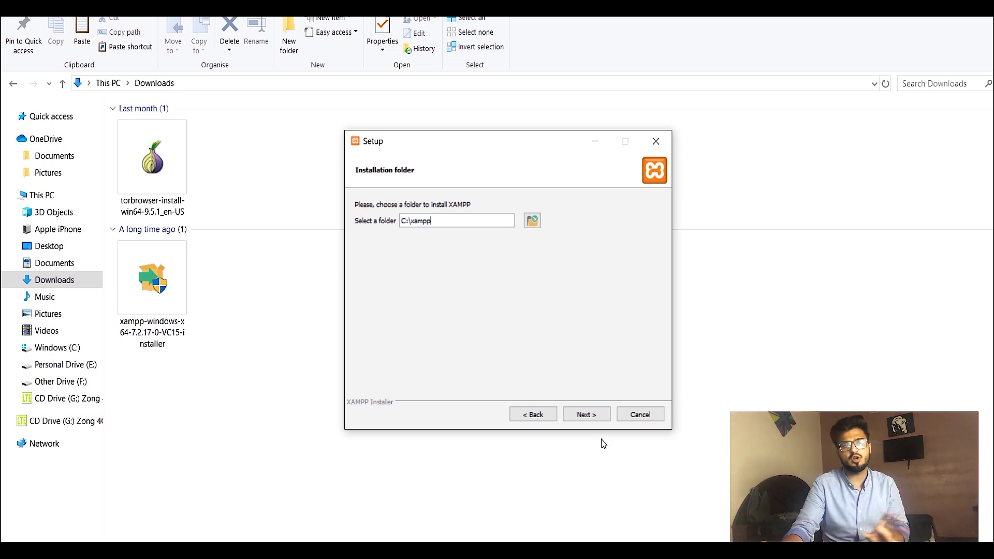
pyautogui.click(588, 420)
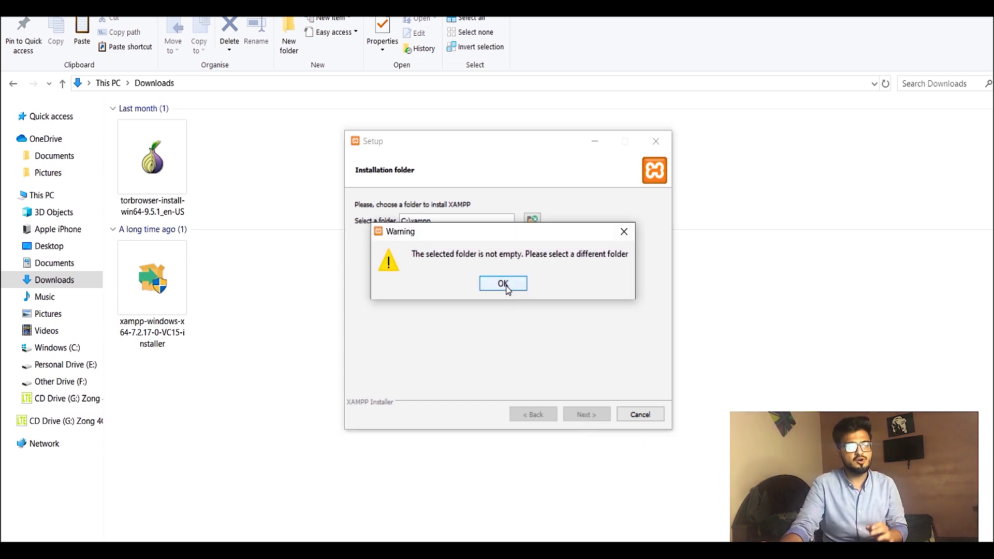
pyautogui.click(503, 286)
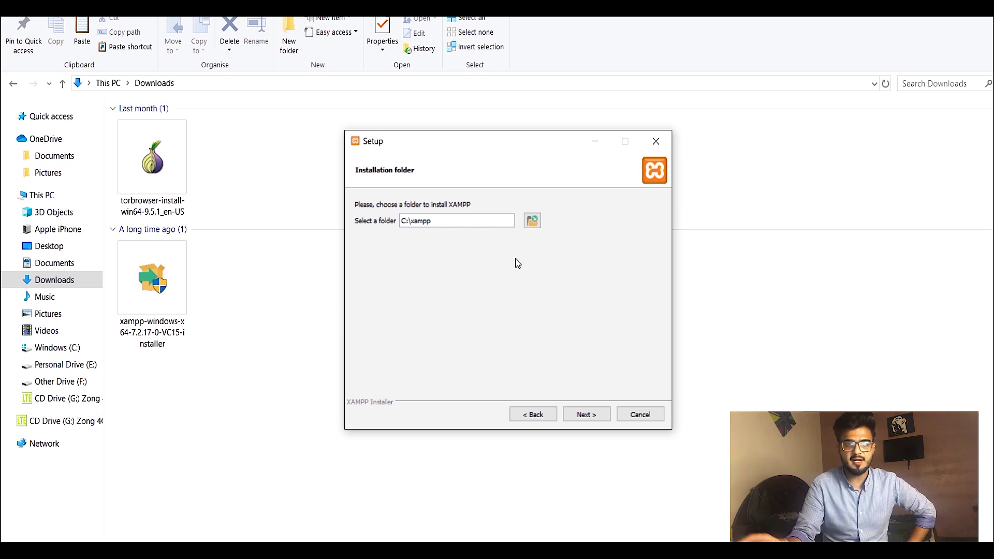
pyautogui.click(643, 418)
pyautogui.click(475, 280)
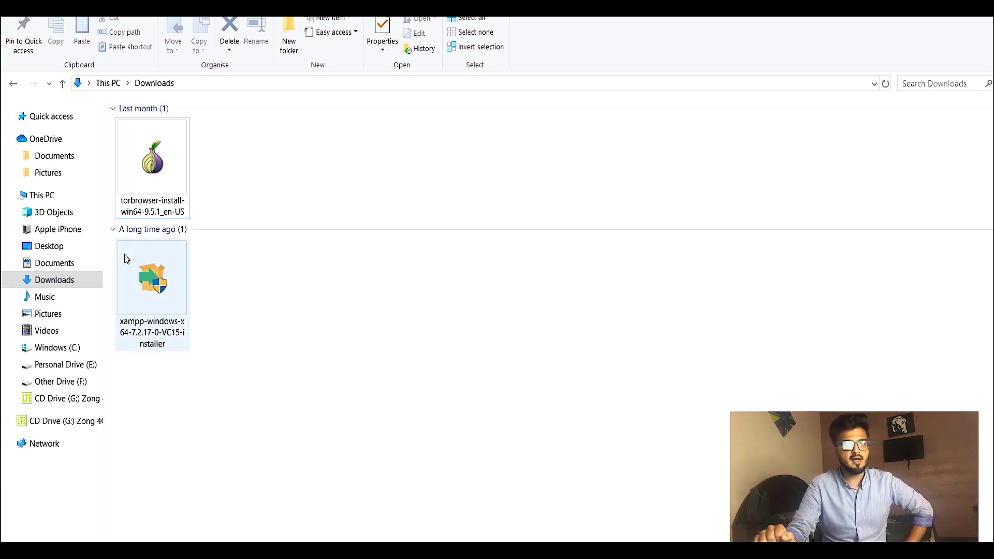
# - Open the htdocs folder inside the xampp folder on the Windows (C:) drive
pyautogui.click(58, 347)
pyautogui.click(152, 251)
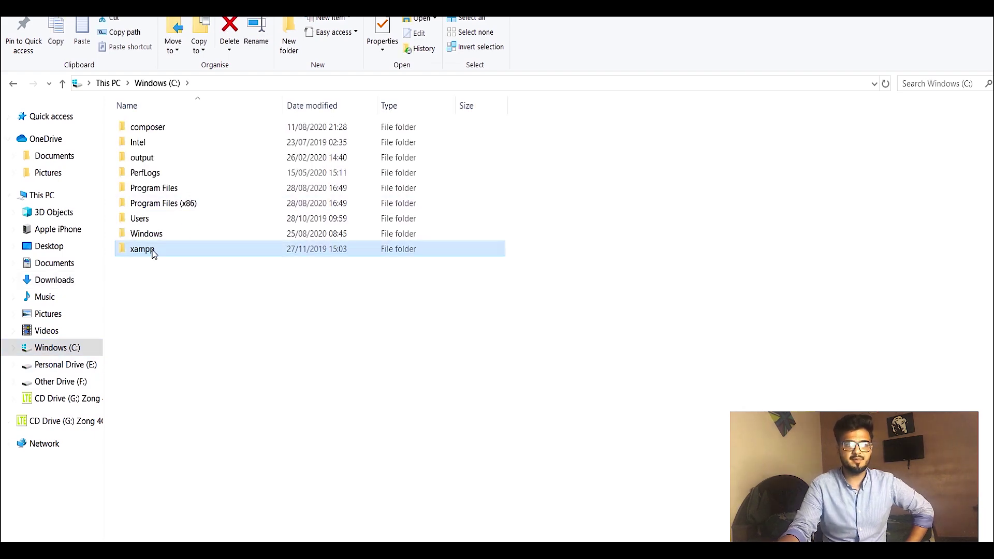
pyautogui.doubleClick(152, 251)
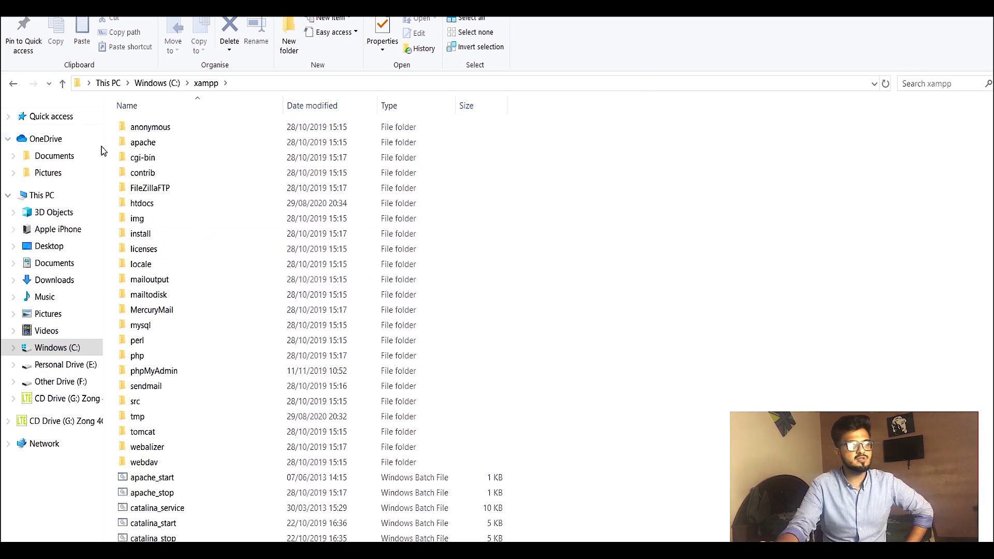
pyautogui.doubleClick(149, 206)
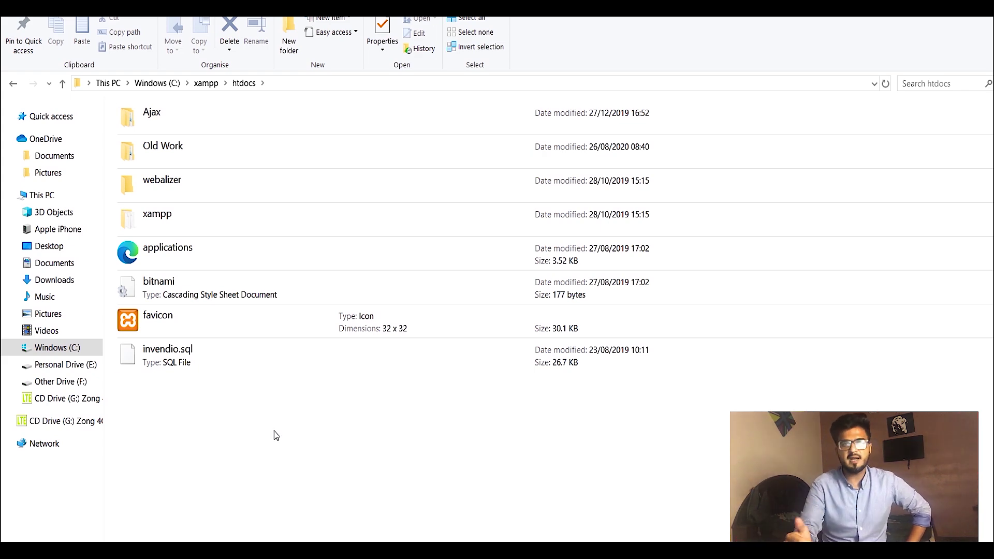
# - Create a new folder named WebsiteDemo in the htdocs folder
pyautogui.rightClick(202, 445)
pyautogui.moveTo(285, 408)
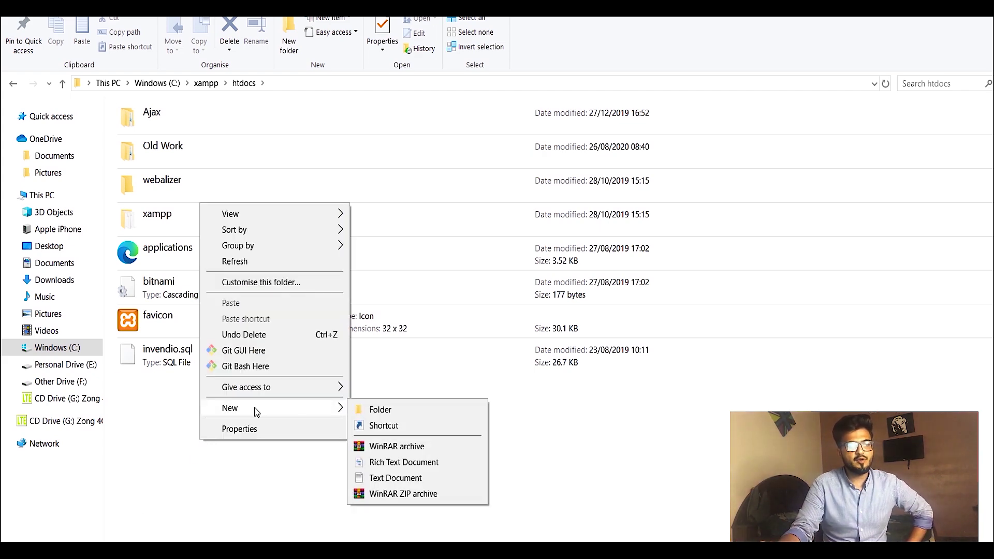
pyautogui.click(400, 409)
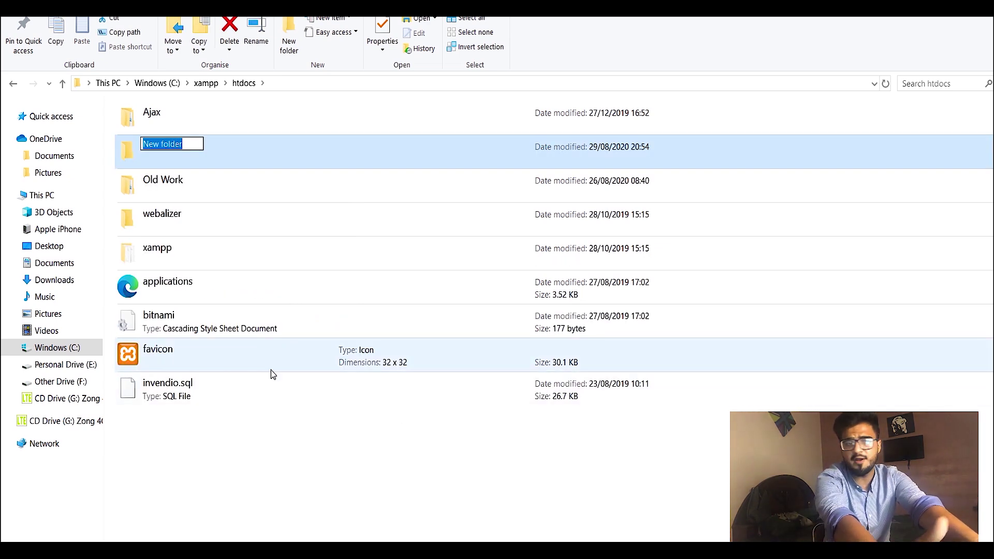
pyautogui.write('We')
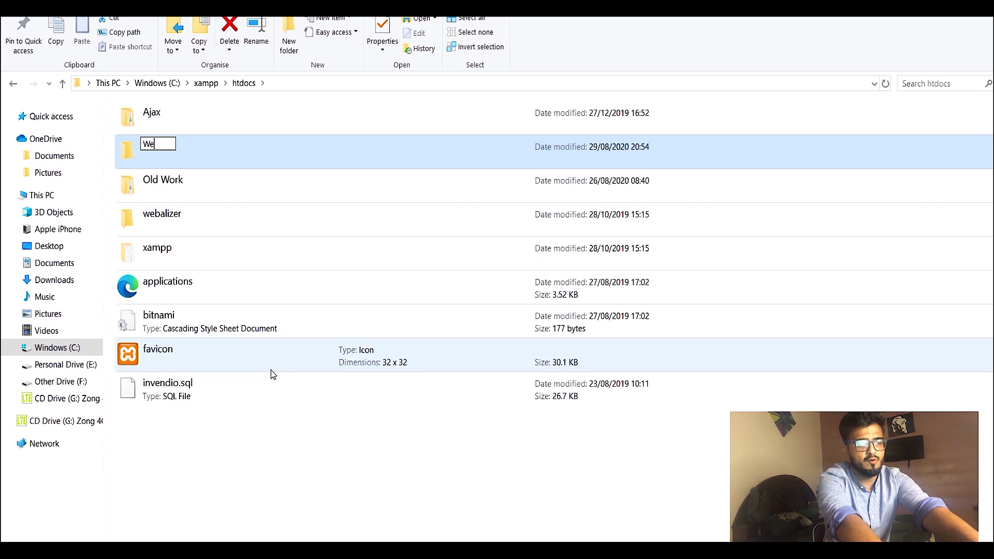
pyautogui.write('bsiteDemo')
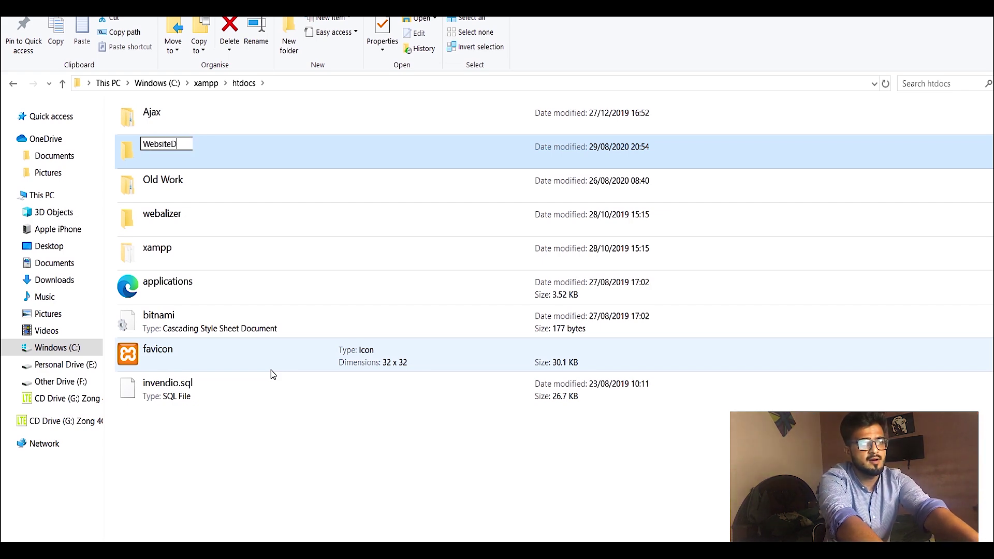
pyautogui.hotkey('ctrl', 'a')
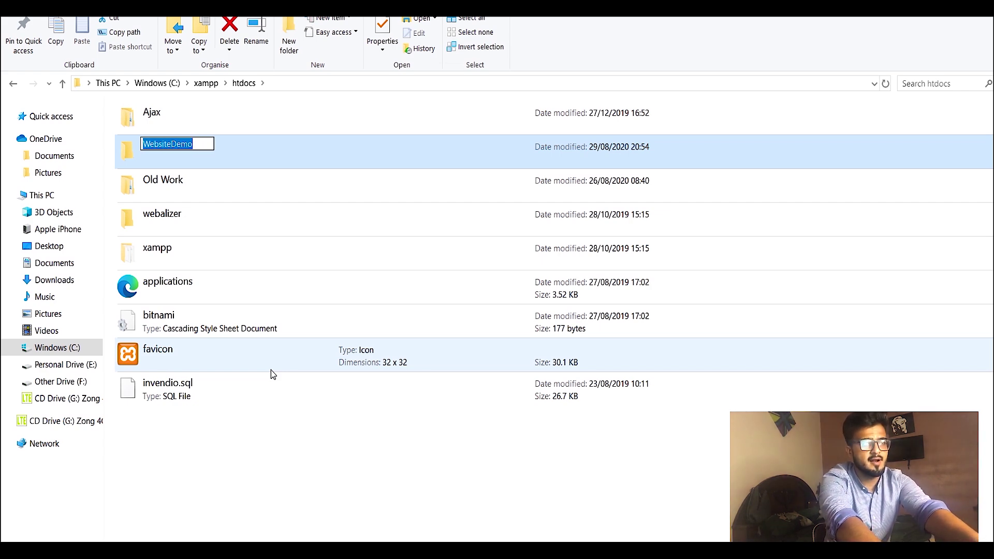
pyautogui.press('Return')
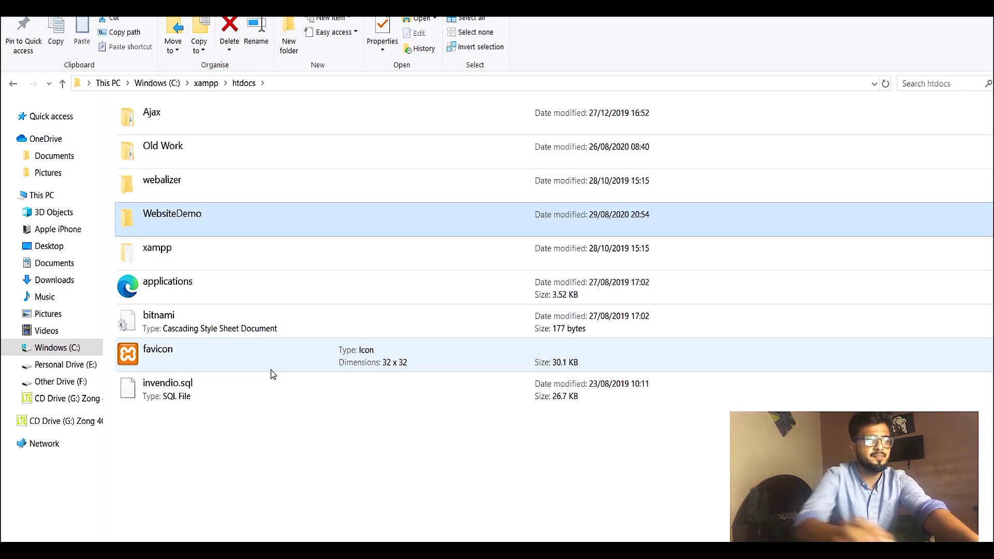
# - Look inside the new WebsiteDemo folder and return to the htdocs folder
pyautogui.doubleClick(162, 222)
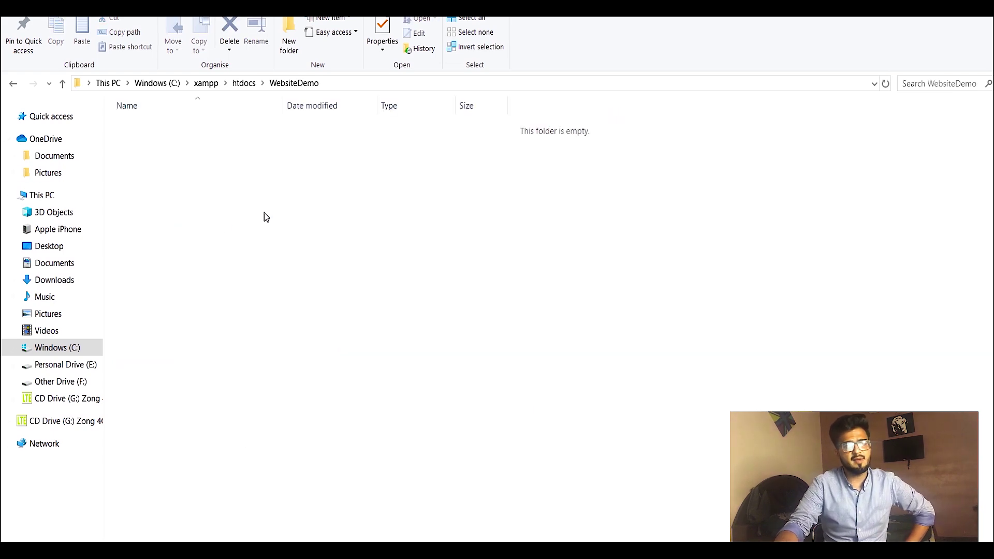
pyautogui.click(14, 85)
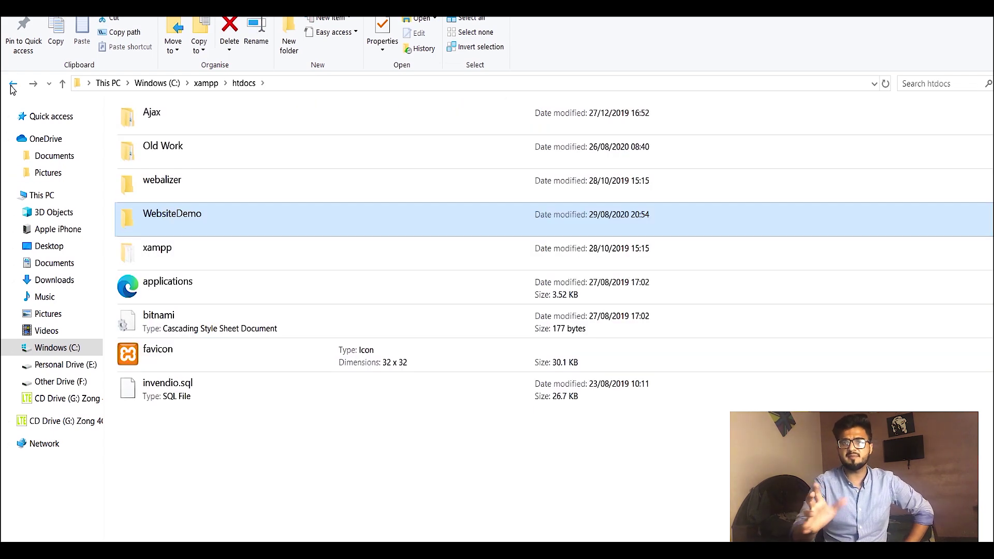
pyautogui.click(210, 439)
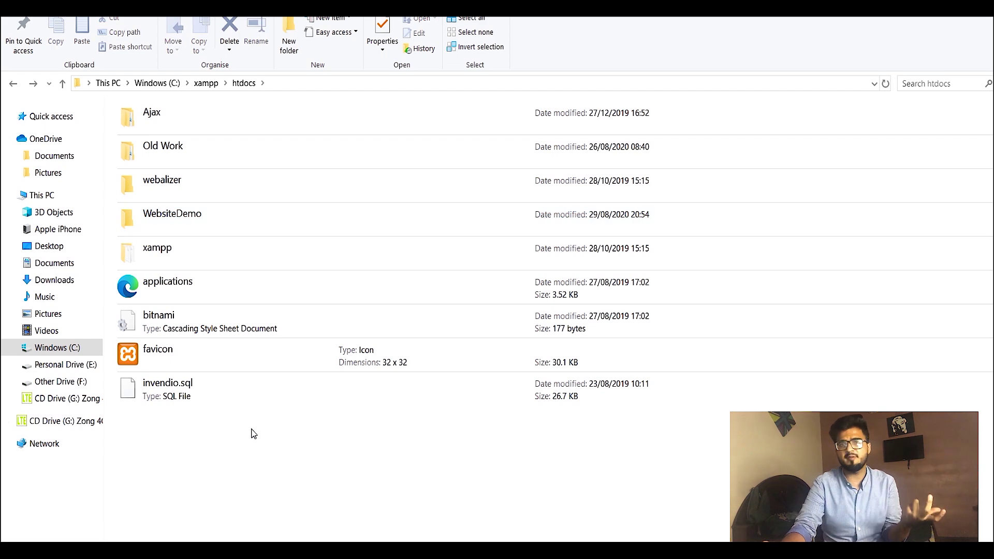
pyautogui.rightClick(273, 464)
pyautogui.moveTo(320, 434)
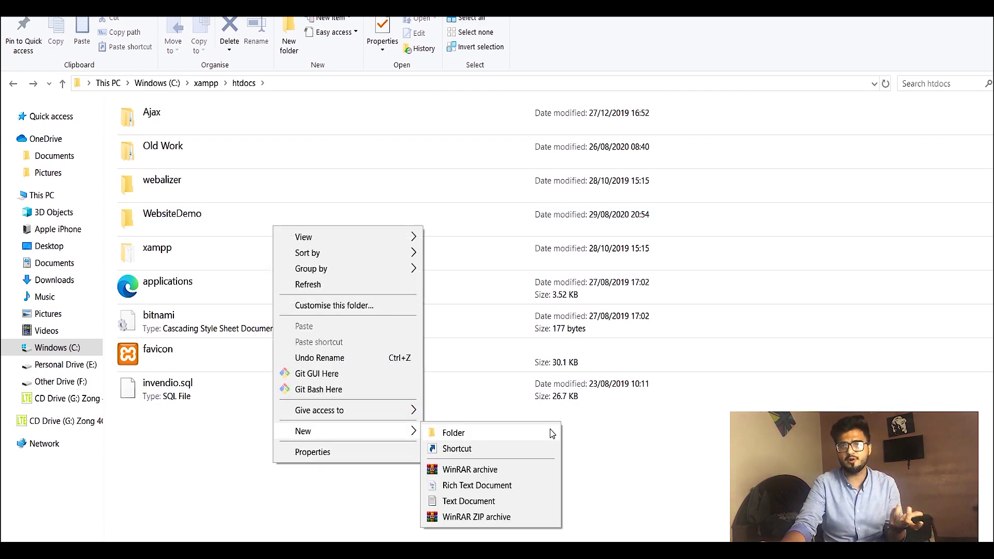
pyautogui.click(659, 491)
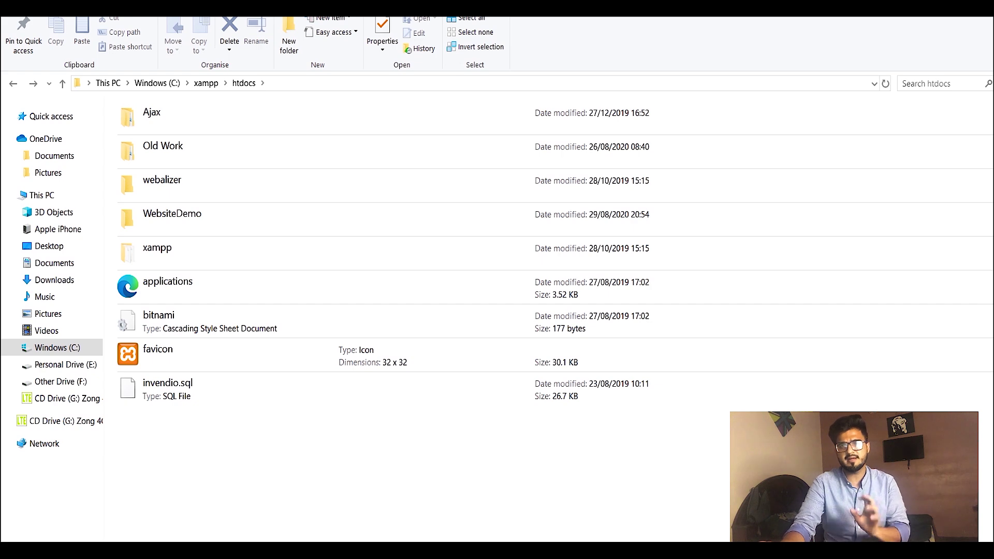
# - Launch the xampp-control application from the xampp folder on the Windows (C:) drive and start the Apache and MySQL modules
pyautogui.click(216, 217)
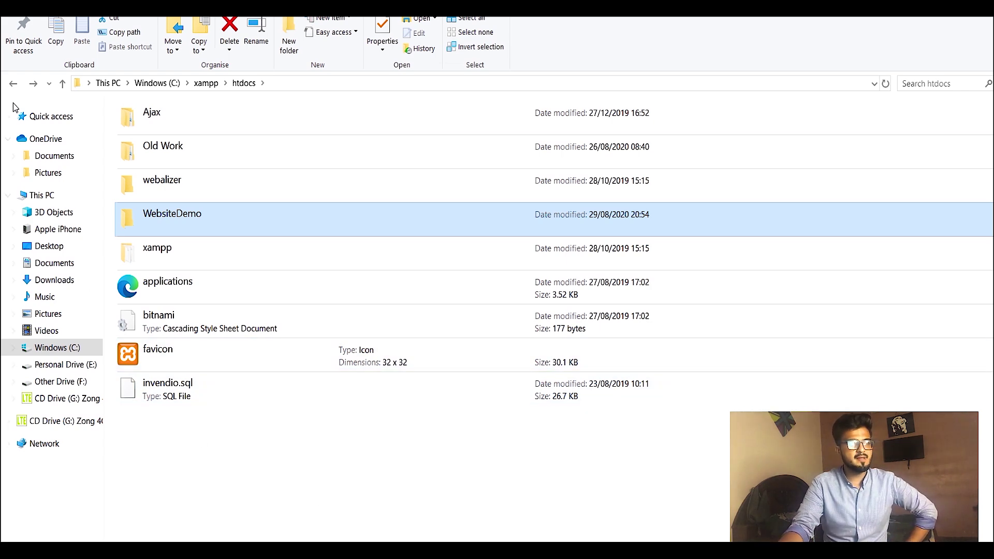
pyautogui.click(16, 86)
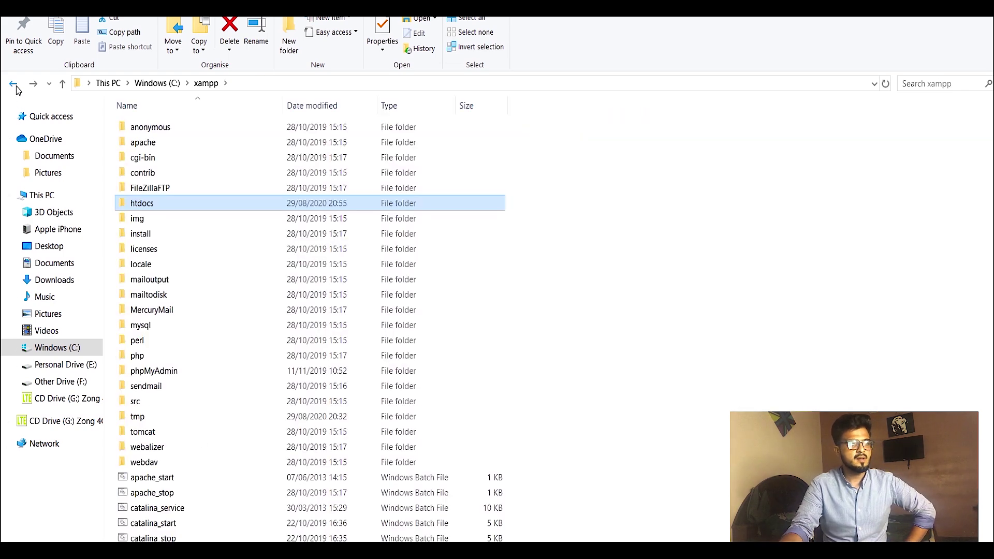
pyautogui.scroll(-8, 240, 307)
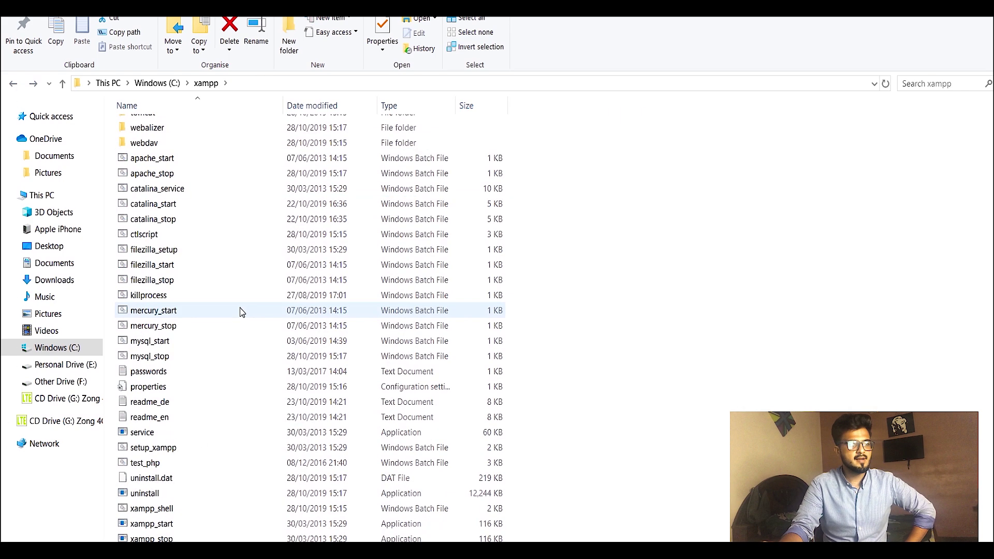
pyautogui.click(73, 354)
pyautogui.doubleClick(176, 246)
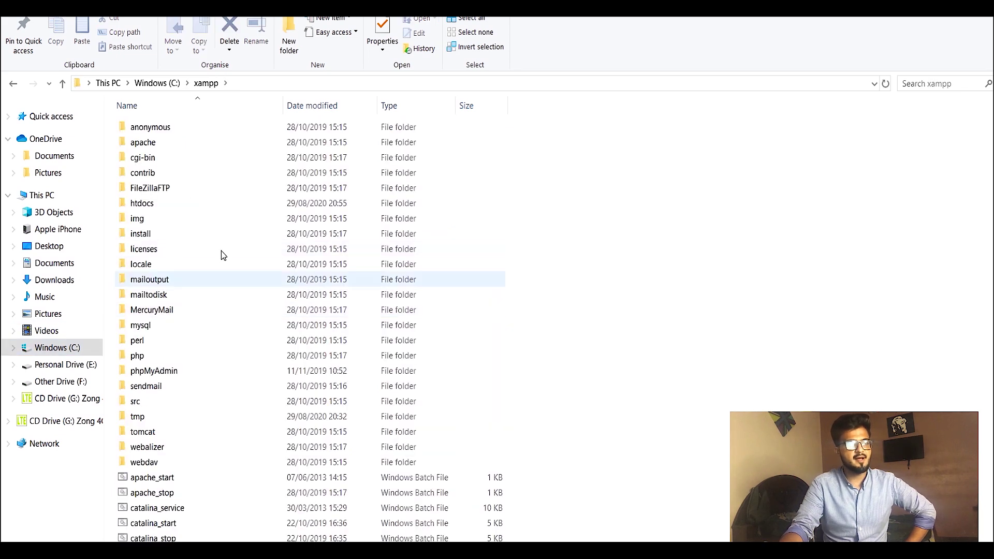
pyautogui.scroll(-8, 221, 253)
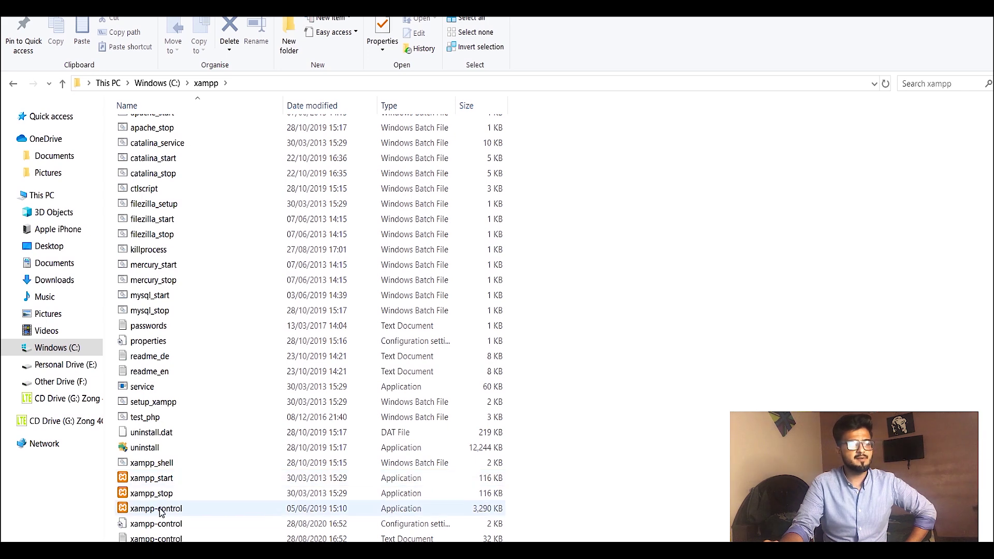
pyautogui.click(160, 509)
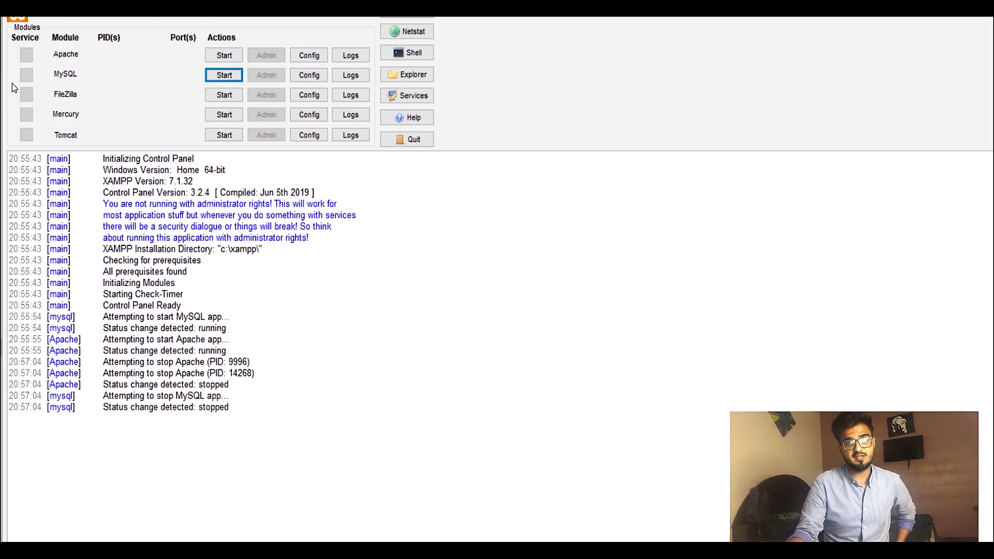
pyautogui.click(222, 55)
pyautogui.click(225, 74)
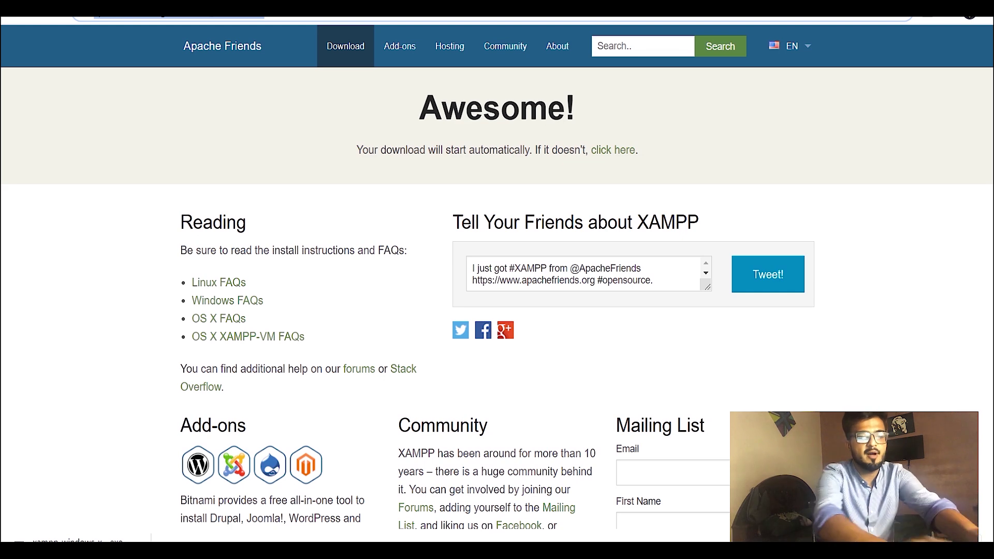
# - Switch to the web browser, load localhost/, and open the WebsiteDemo directory from its index
pyautogui.write('loca')
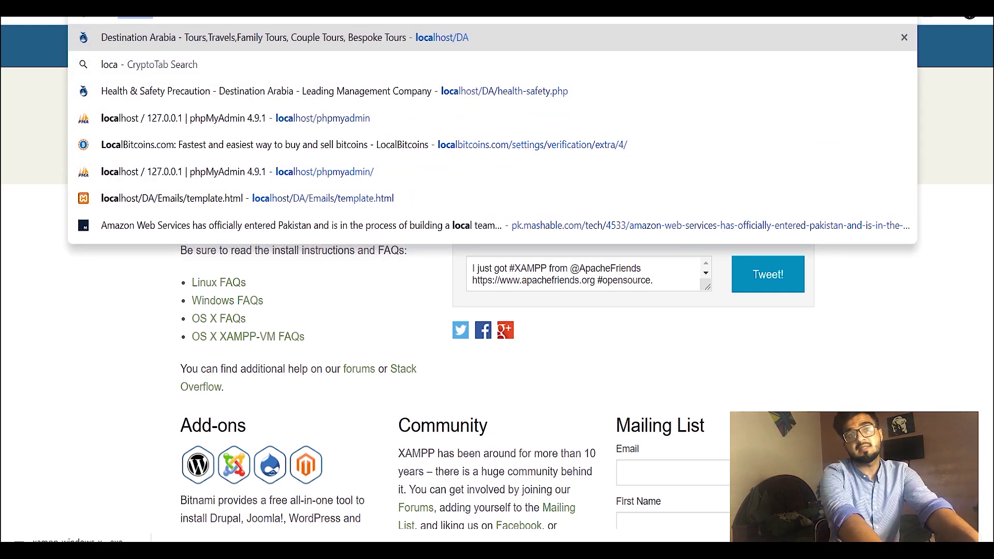
pyautogui.write('lhost')
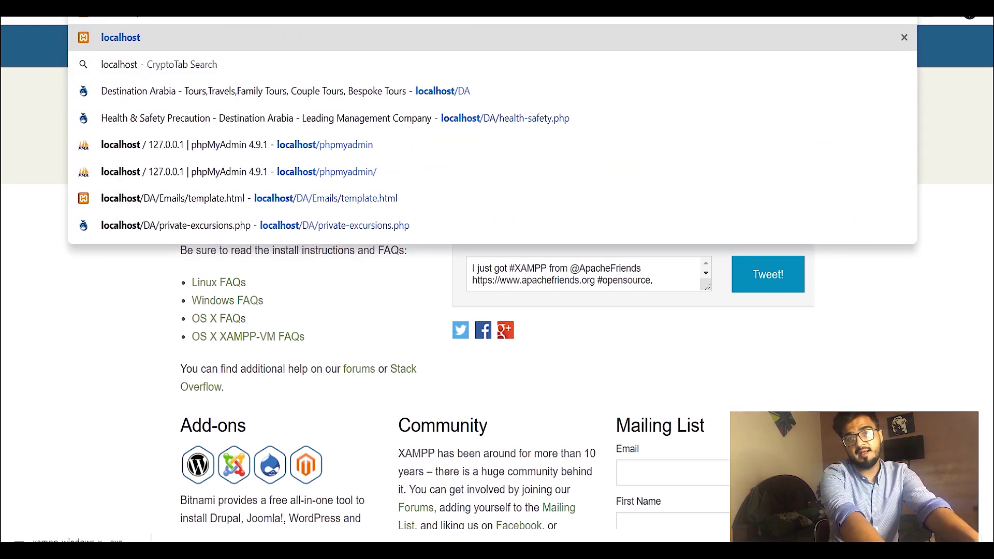
pyautogui.write('/')
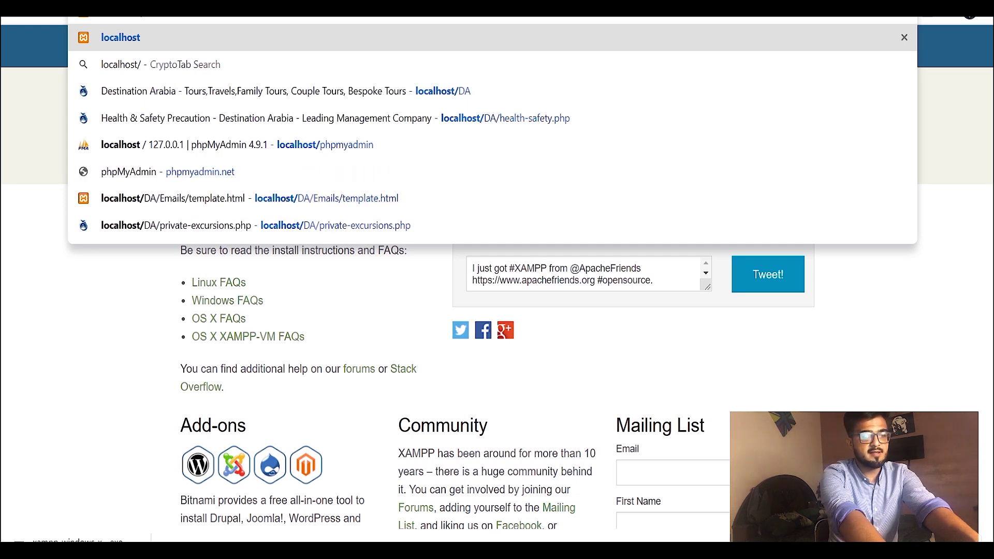
pyautogui.press('Return')
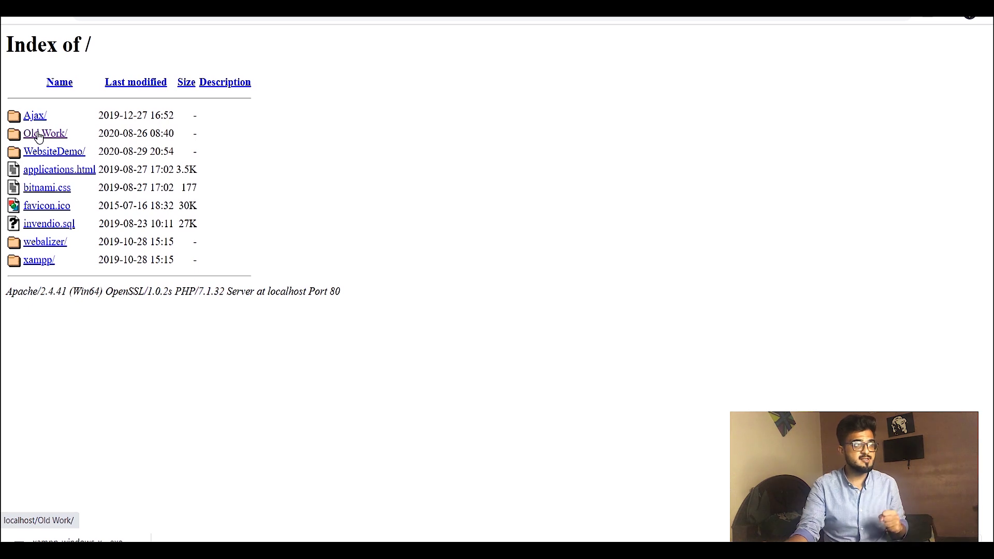
pyautogui.click(55, 153)
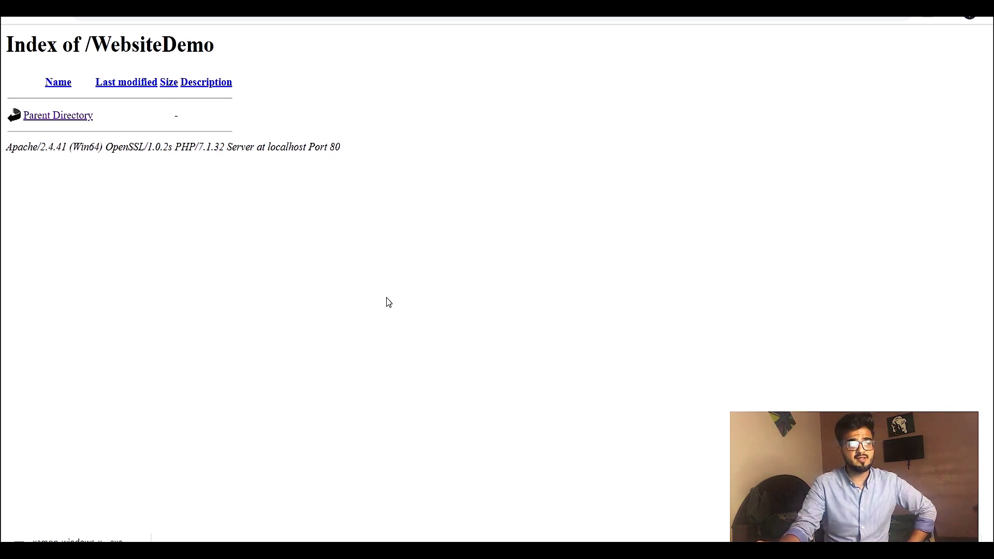
# - Switch to File Explorer, check the WebsiteDemo folder inside xampp's htdocs folder, and return to htdocs
pyautogui.hotkey('alt', 'Tab')
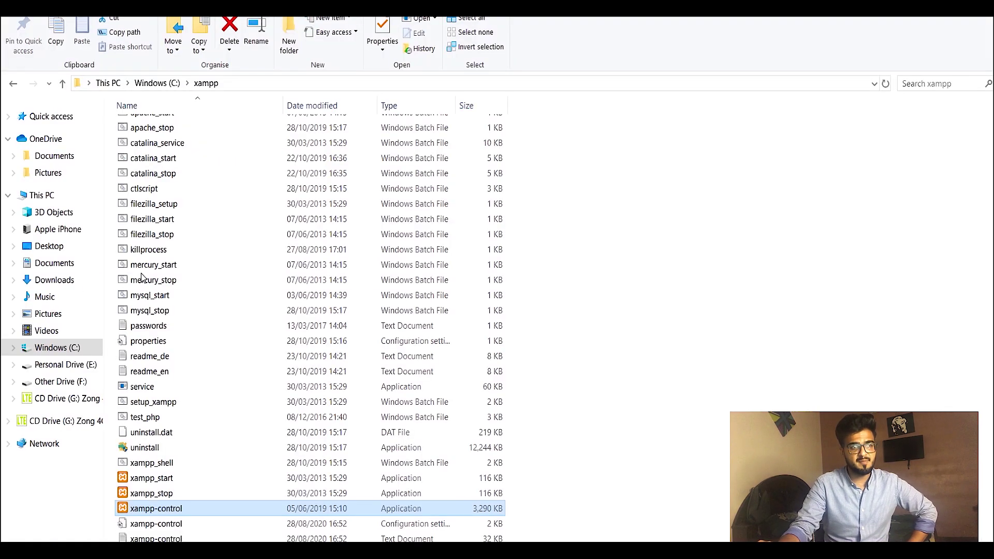
pyautogui.scroll(8, 217, 257)
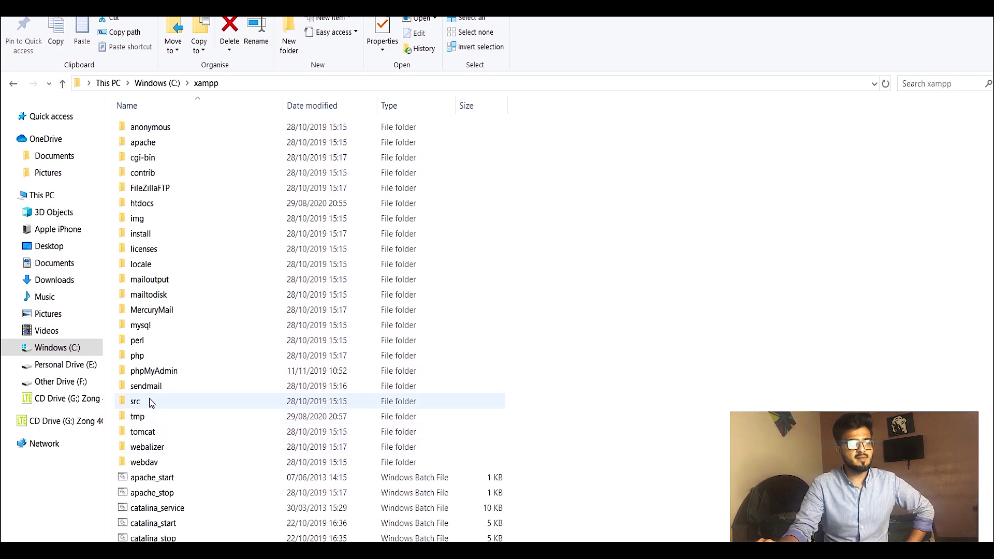
pyautogui.click(150, 375)
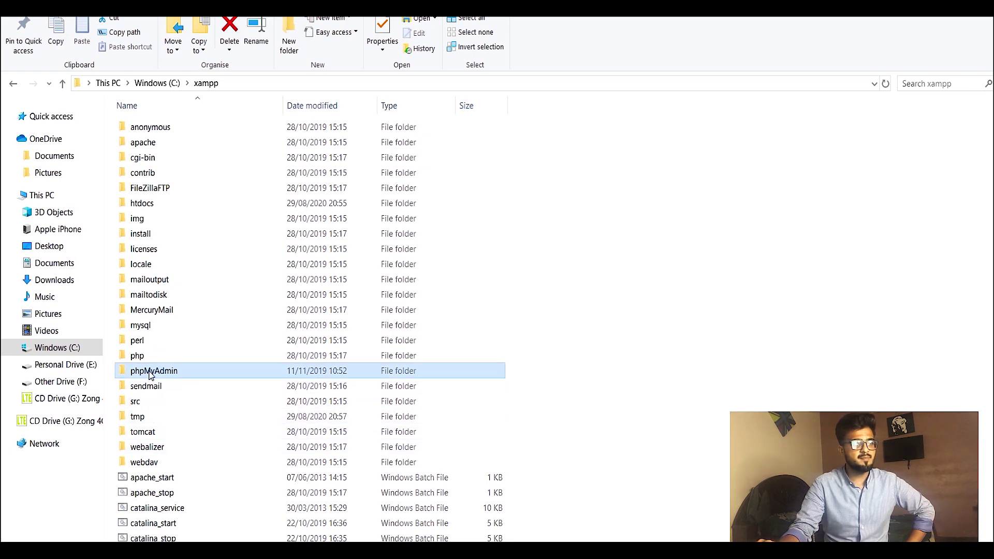
pyautogui.click(143, 207)
pyautogui.doubleClick(141, 208)
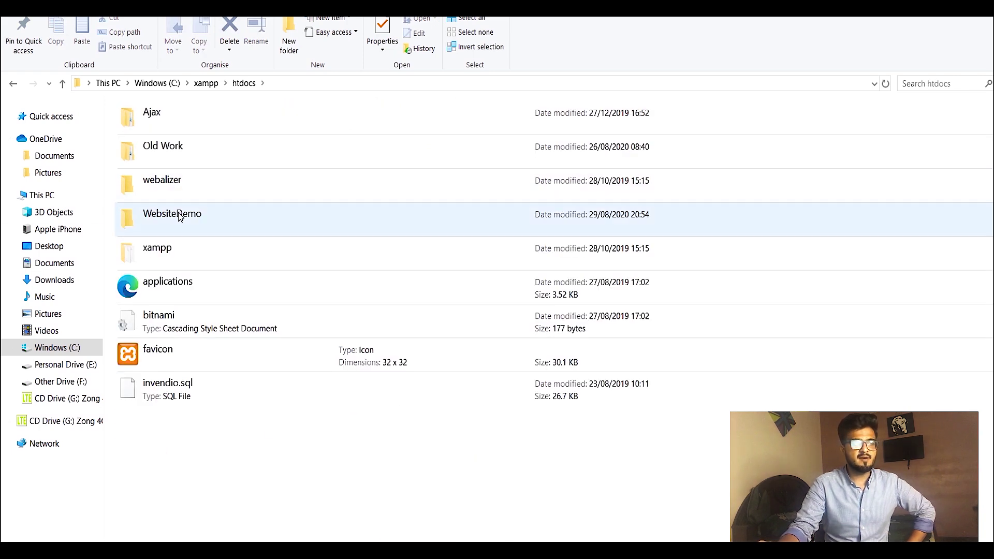
pyautogui.doubleClick(179, 213)
pyautogui.rightClick(242, 211)
pyautogui.click(57, 98)
pyautogui.click(13, 83)
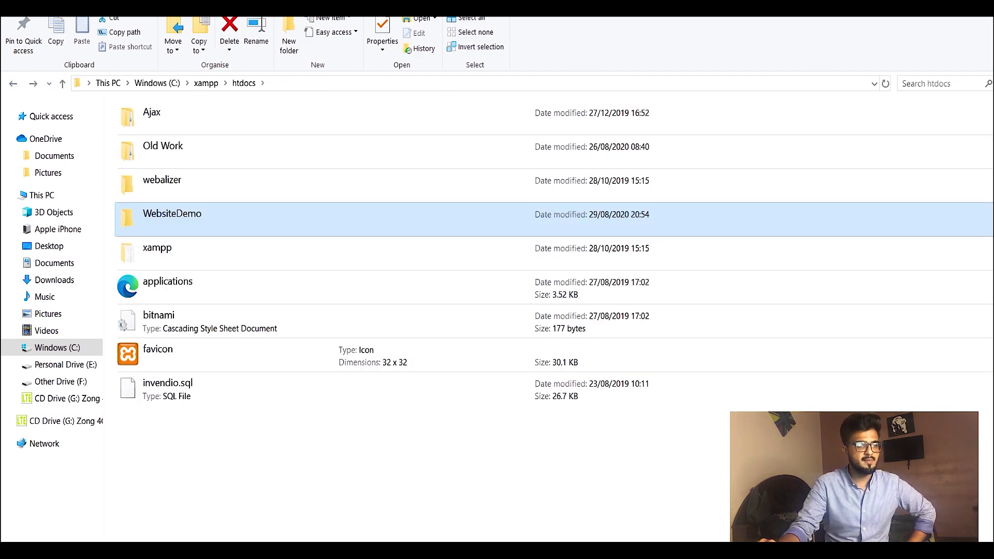
# - Switch to the code editor and close the torrc, hostname and index.php files without saving changes
pyautogui.hotkey('alt', 'Tab')
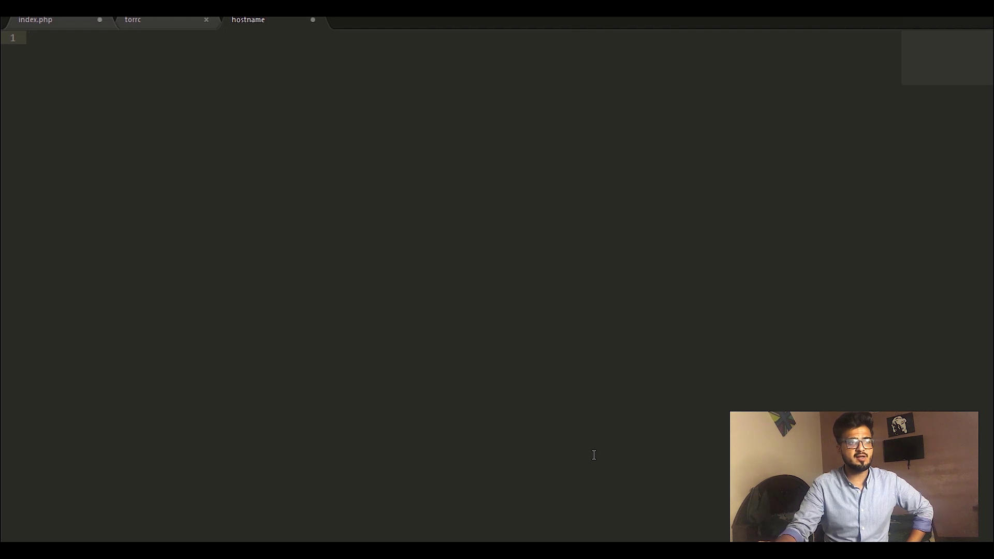
pyautogui.click(206, 20)
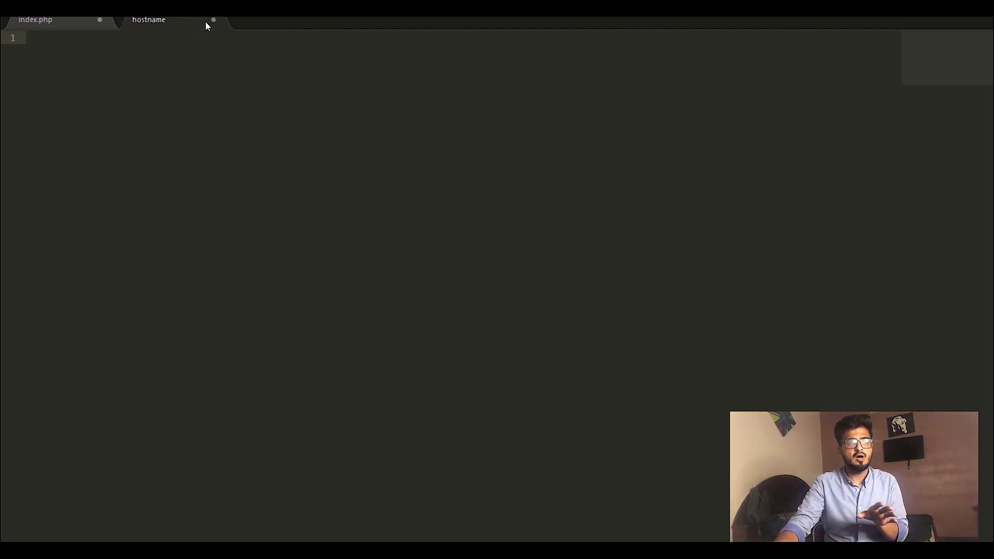
pyautogui.click(206, 20)
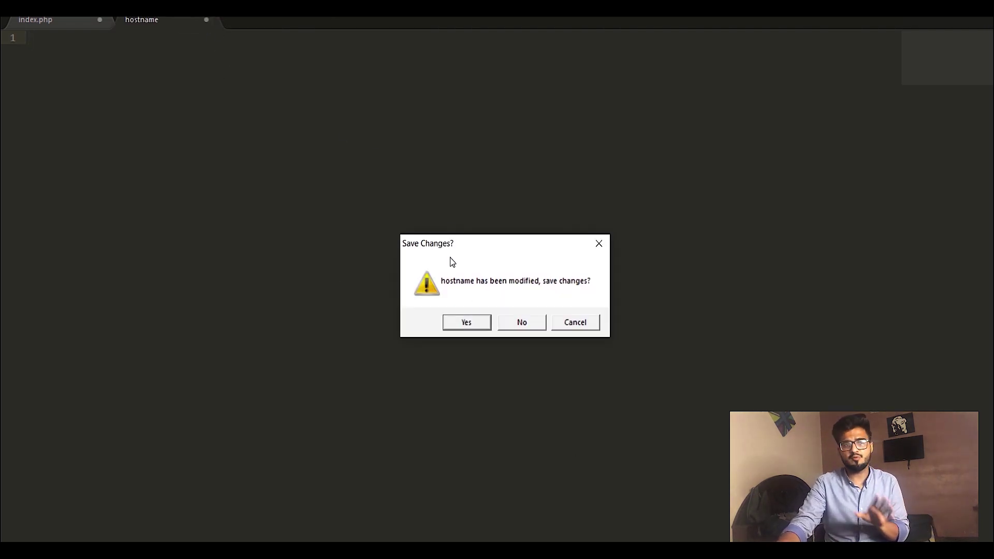
pyautogui.click(523, 323)
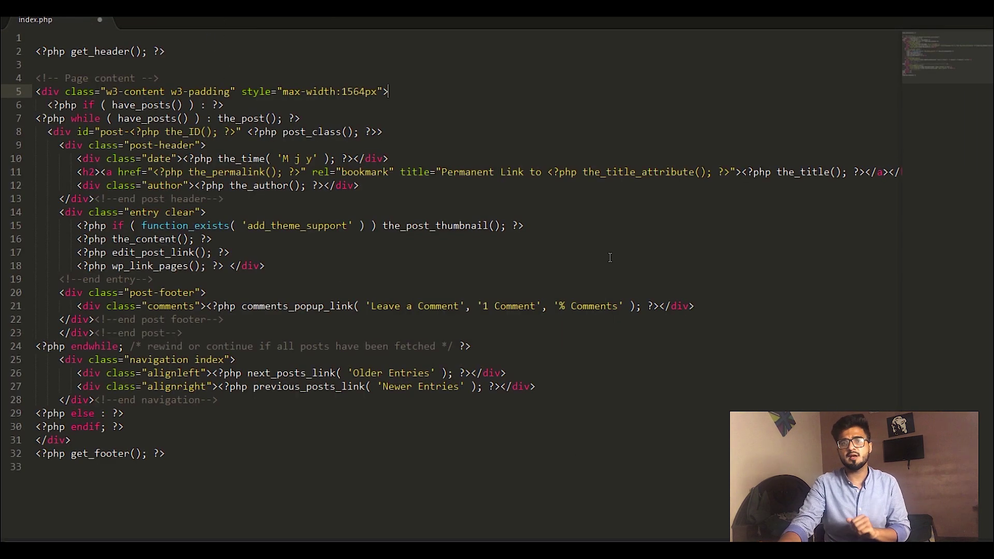
pyautogui.click(100, 20)
pyautogui.click(532, 328)
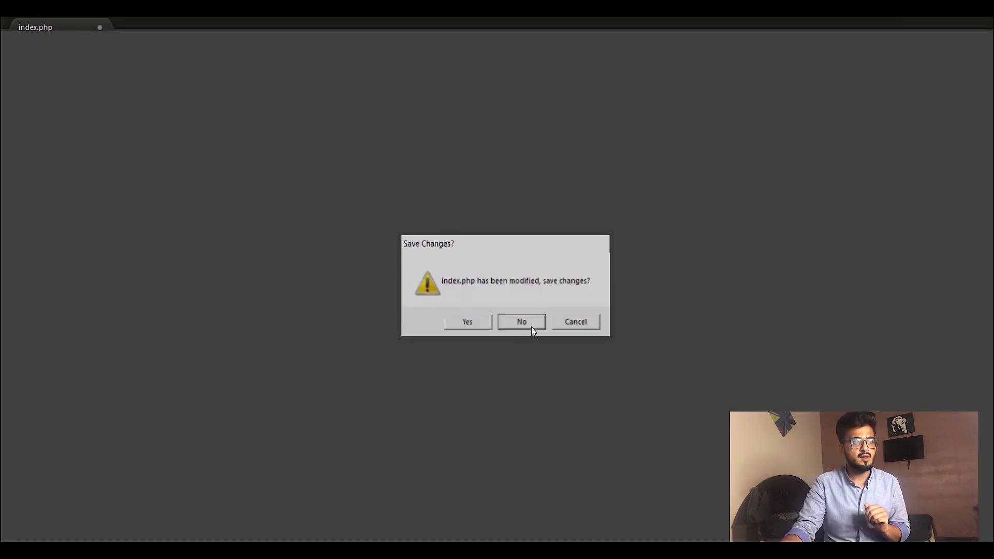
# - Start saving a new untitled file in the code editor and browse to the WebsiteDemo folder inside C:\xampp\htdocs
pyautogui.hotkey('alt', 'Tab')
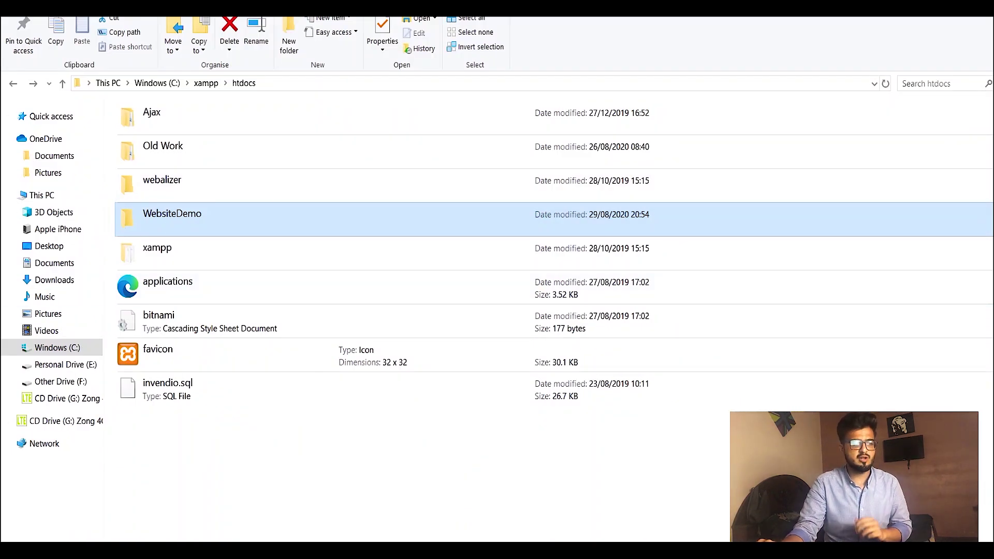
pyautogui.hotkey('alt', 'Tab')
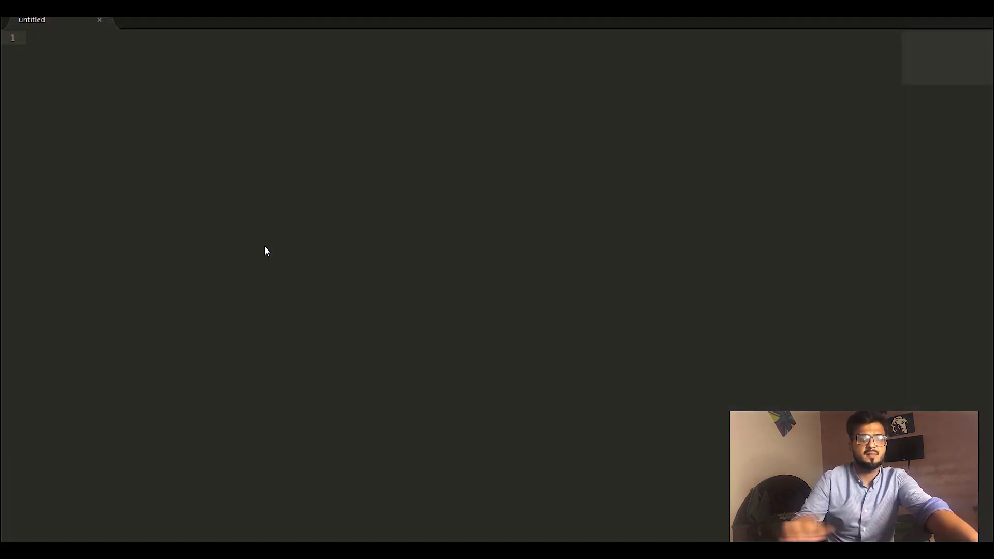
pyautogui.hotkey('ctrl', 's')
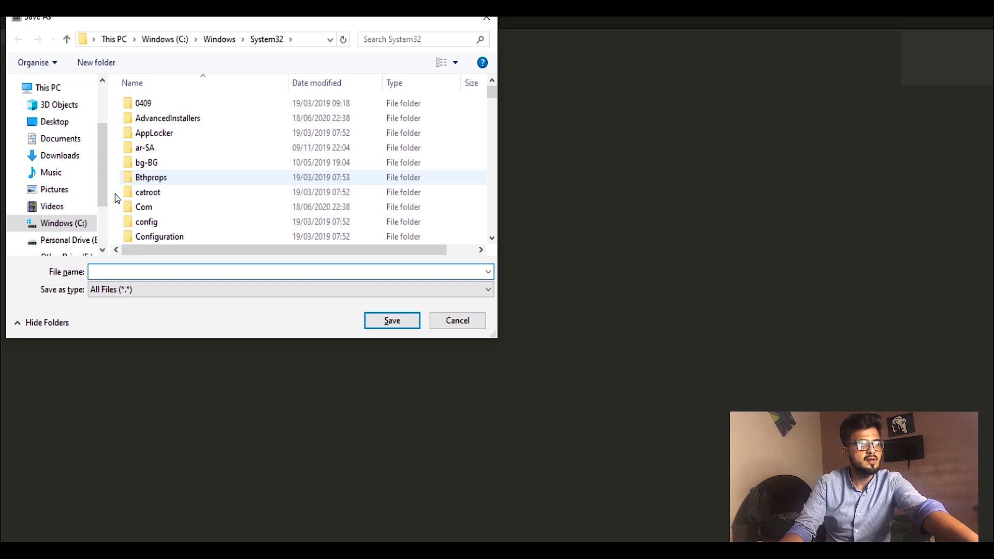
pyautogui.click(62, 224)
pyautogui.click(144, 228)
pyautogui.doubleClick(145, 227)
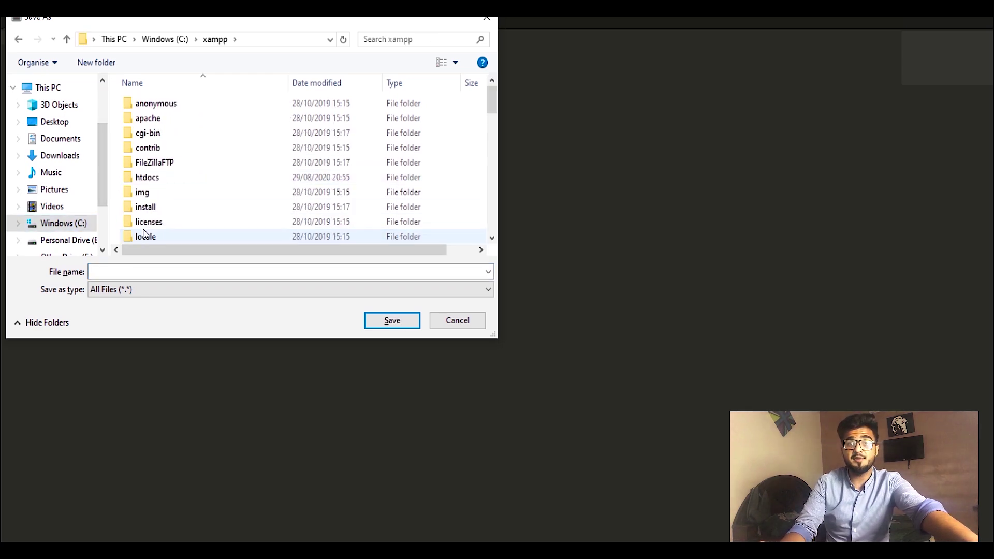
pyautogui.doubleClick(146, 177)
pyautogui.click(157, 149)
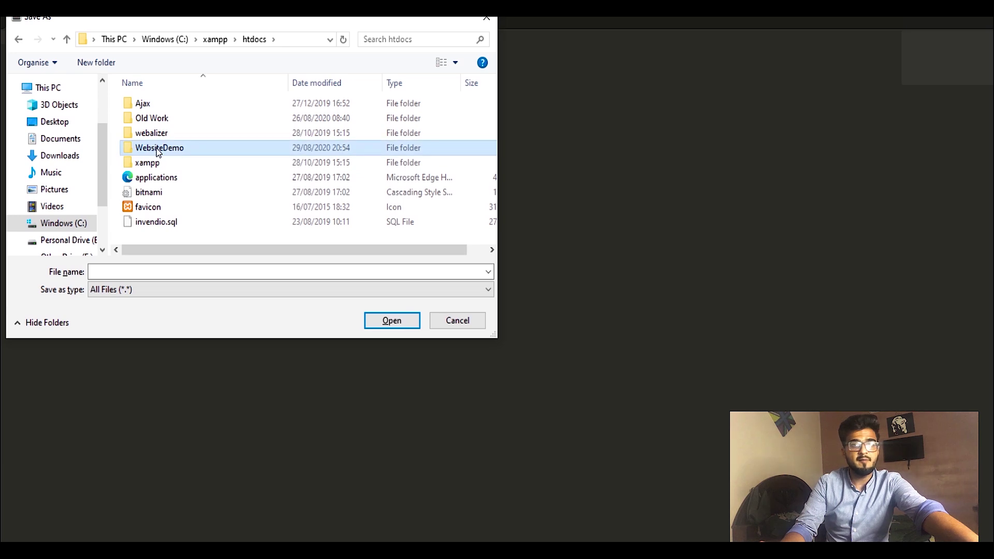
pyautogui.doubleClick(158, 148)
# - Name the new file index.php and save it in the WebsiteDemo folder
pyautogui.click(135, 274)
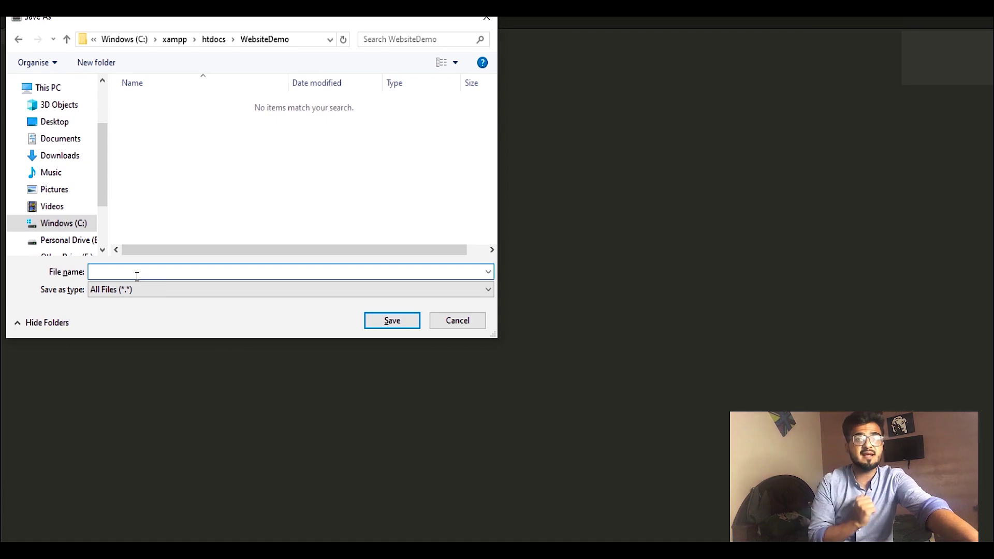
pyautogui.write('index')
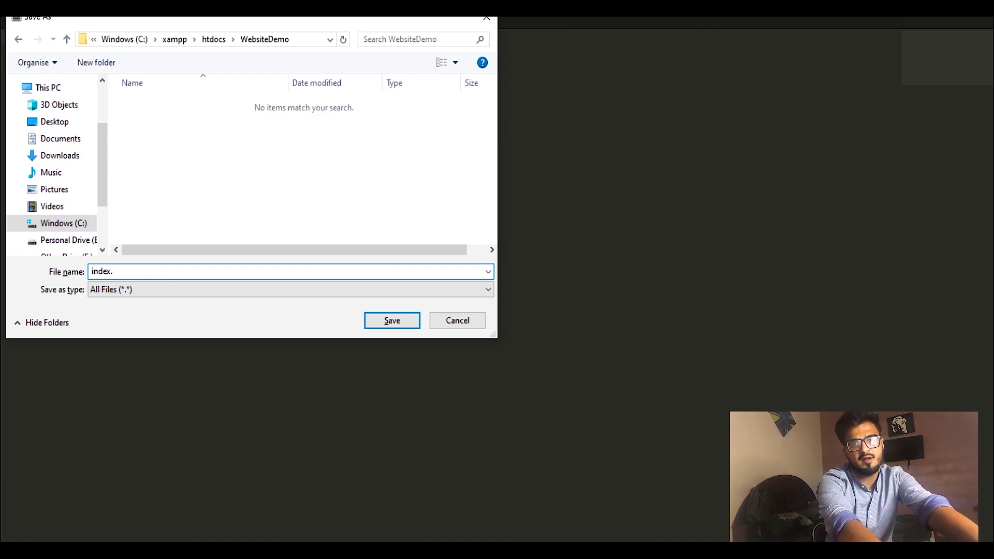
pyautogui.write('.php')
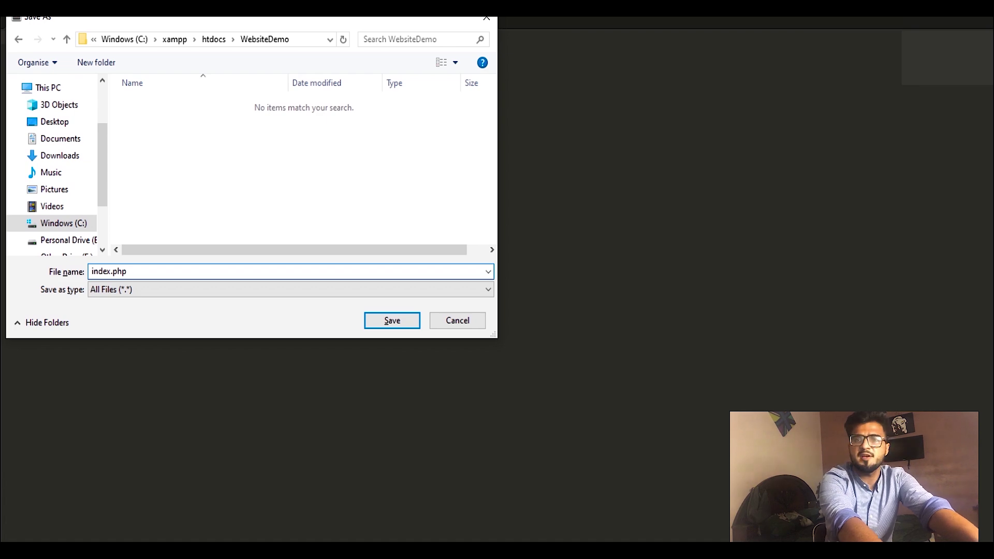
pyautogui.press('Return')
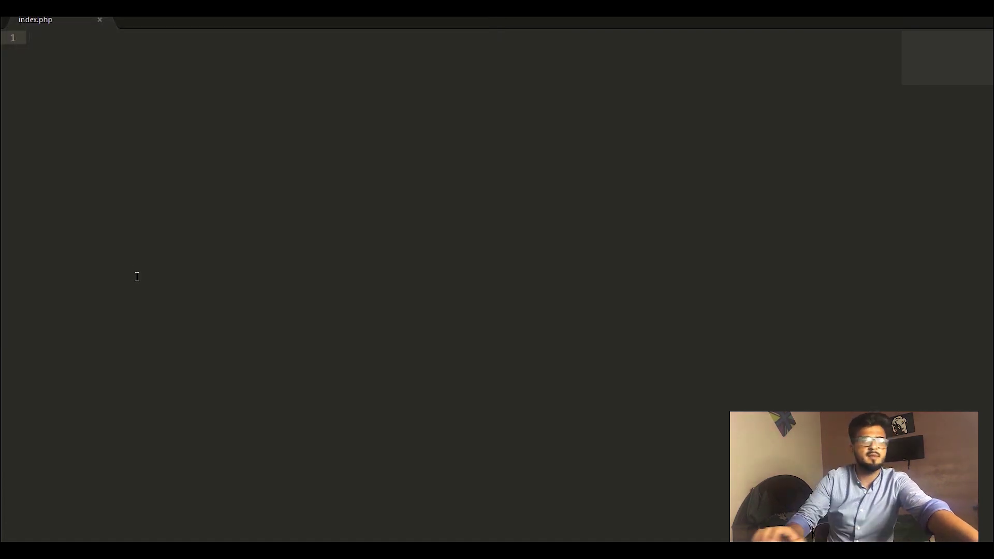
# - Begin index.php with the <!Doctype HTML> declaration on its first line
pyautogui.write('<')
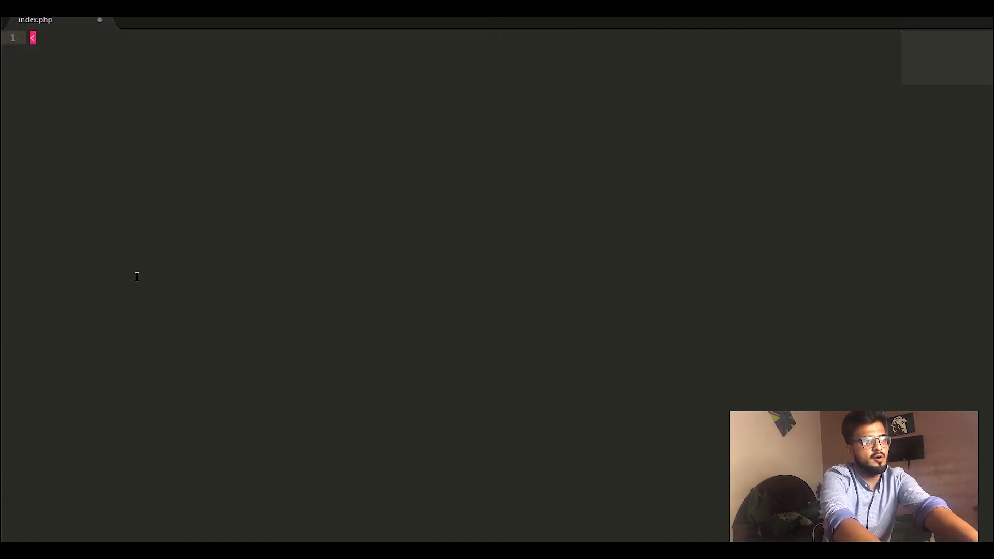
pyautogui.write('!Doct')
pyautogui.press('BackSpace')
pyautogui.press('BackSpace')
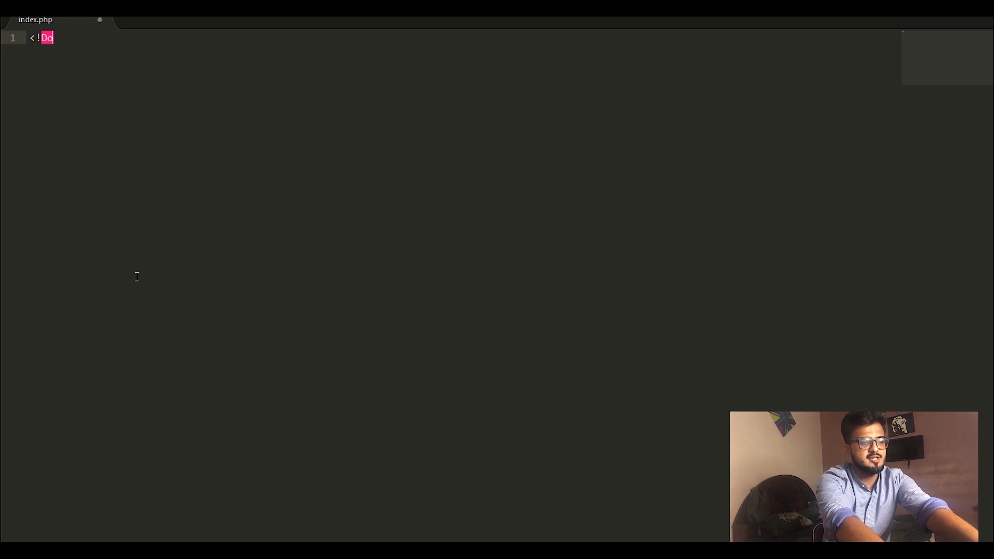
pyautogui.write('ctype HTML>')
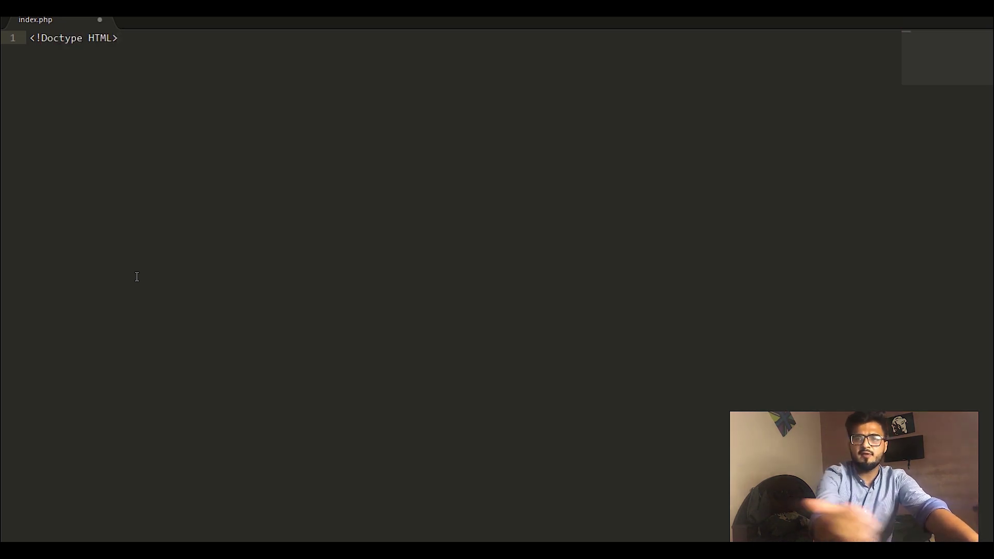
pyautogui.press('Return')
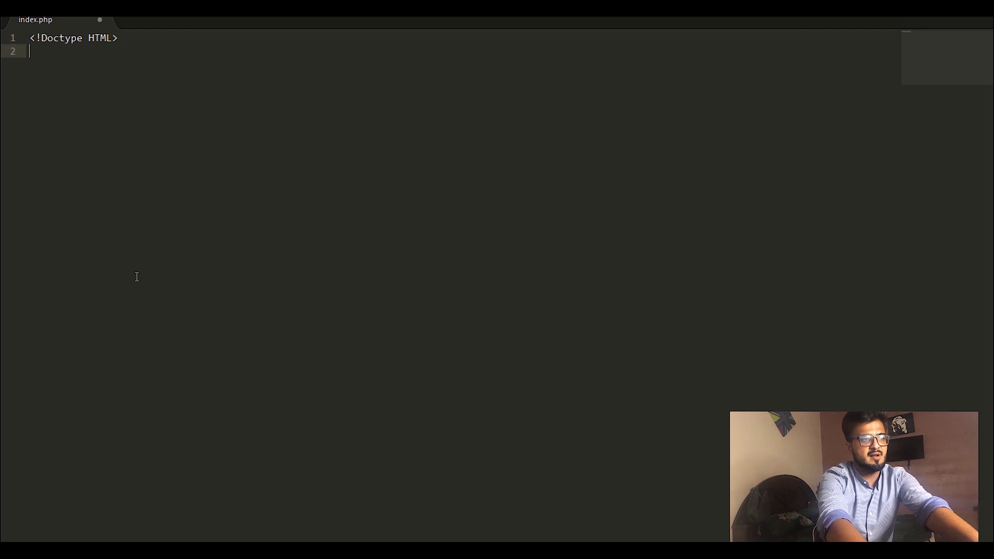
# - Add the opening <html> and <head> tags on separate lines below the doctype
pyautogui.write('>htm')
pyautogui.press('BackSpace')
pyautogui.press('BackSpace')
pyautogui.press('BackSpace')
pyautogui.press('BackSpace')
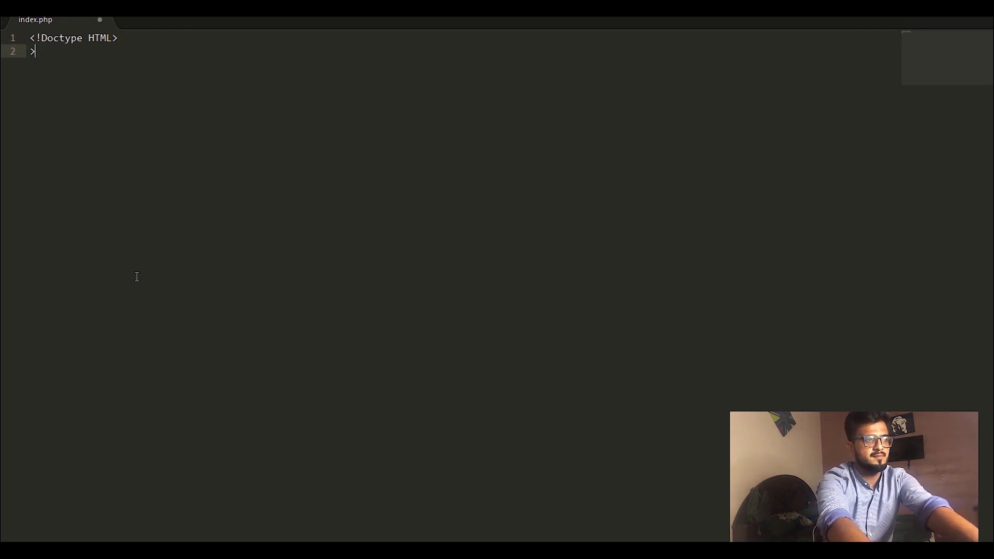
pyautogui.write('<html>')
pyautogui.press('Return')
pyautogui.write('<head>')
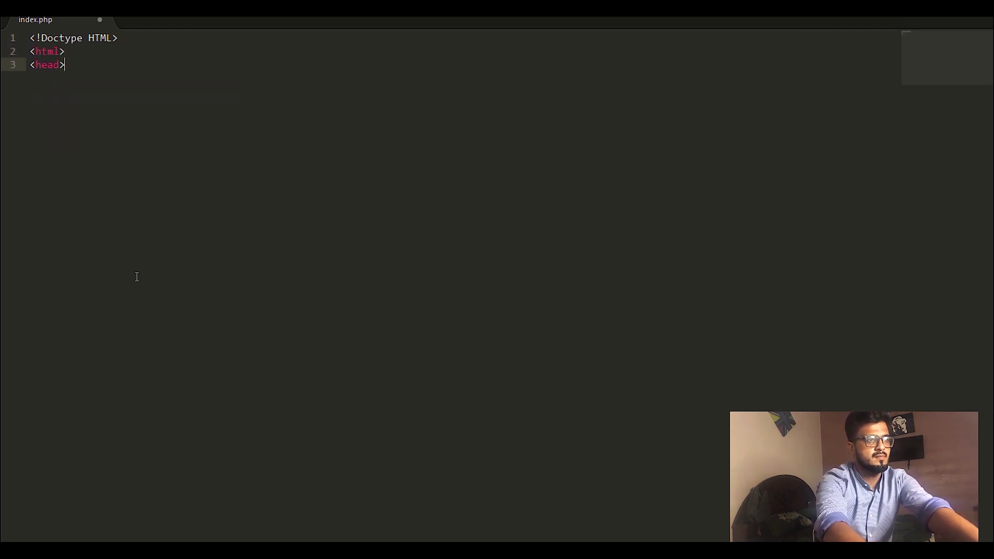
pyautogui.press('Return')
# - Add the title "Testing Website" inside the head section and close the head
pyautogui.write('<title>')
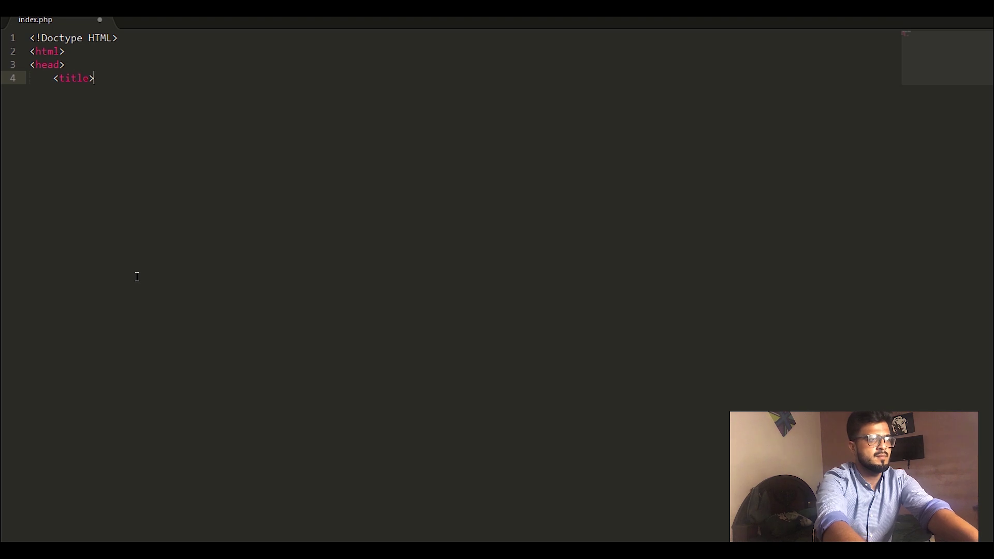
pyautogui.write('Testing ')
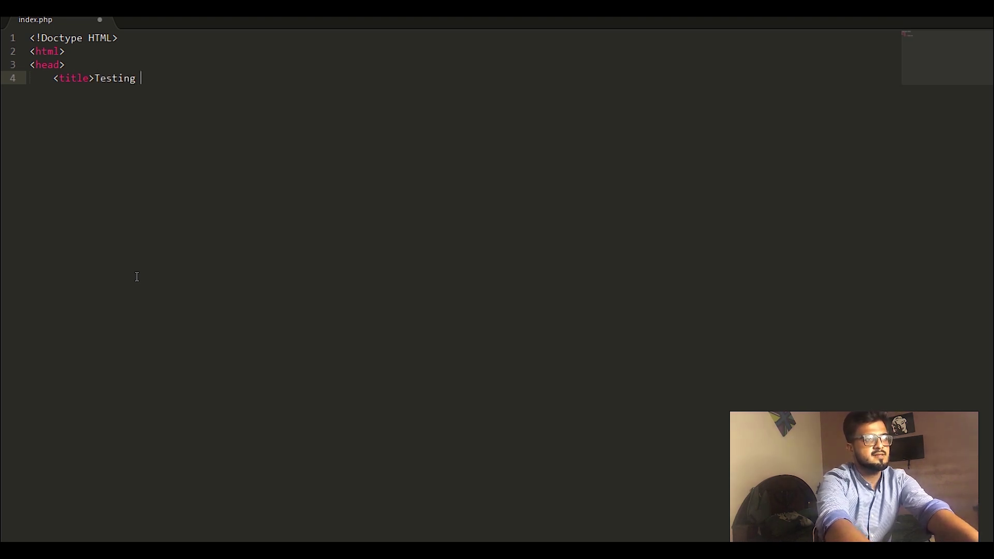
pyautogui.write('Website</title>')
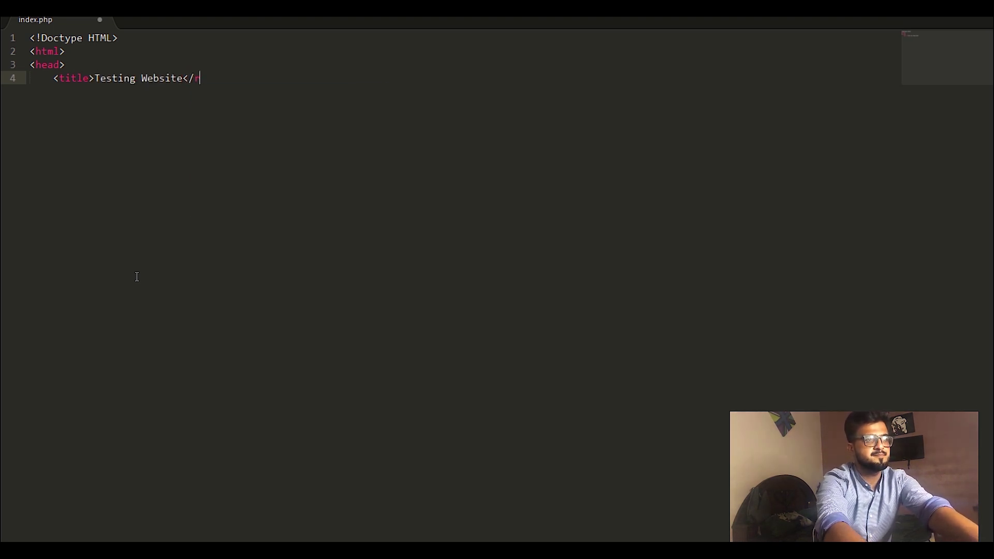
pyautogui.press('Return')
pyautogui.write('<;')
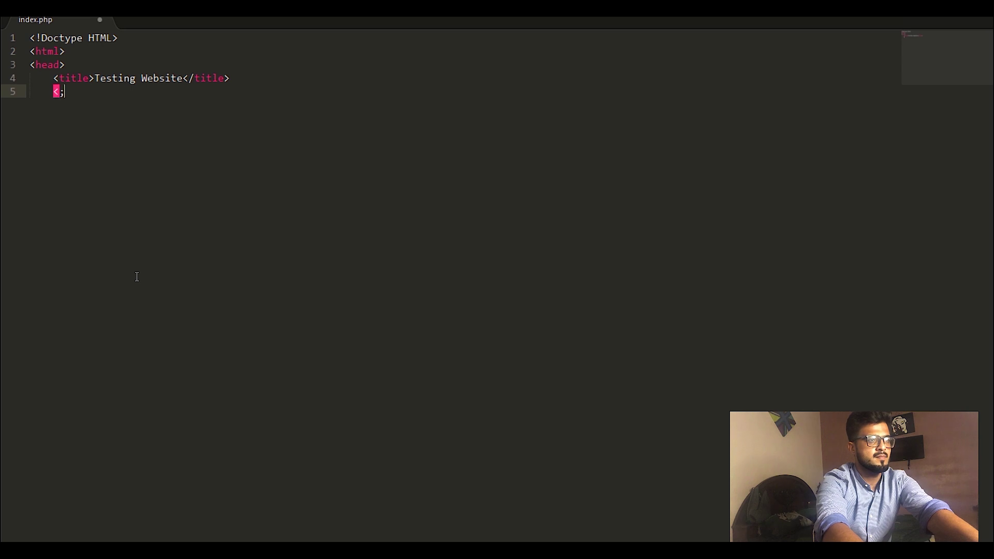
pyautogui.press('BackSpace')
pyautogui.write('/head>')
pyautogui.press('Return')
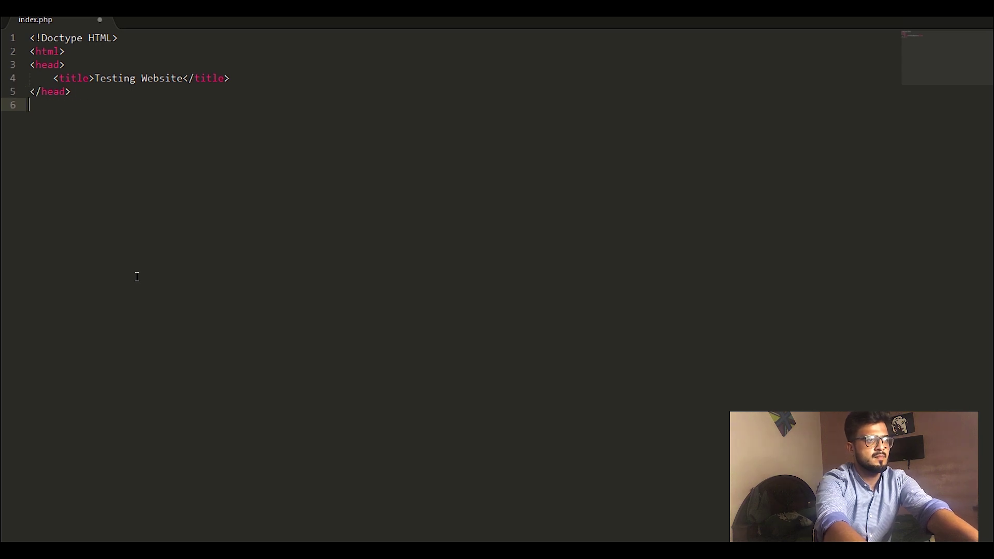
# - Open the body and add an H1 heading reading "Im Testing TOR" after a blank line
pyautogui.write('<body>')
pyautogui.press('Return')
pyautogui.press('Return')
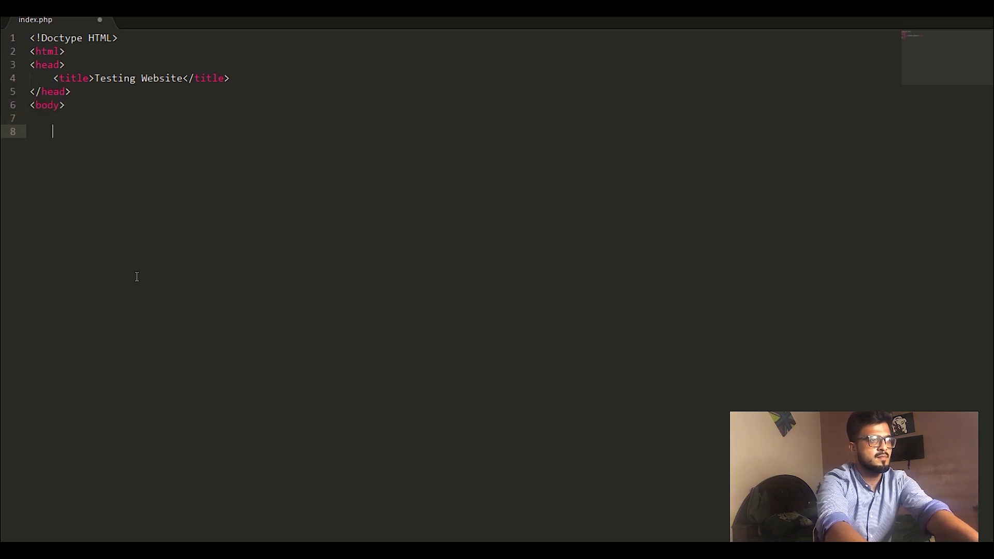
pyautogui.write('<H1>')
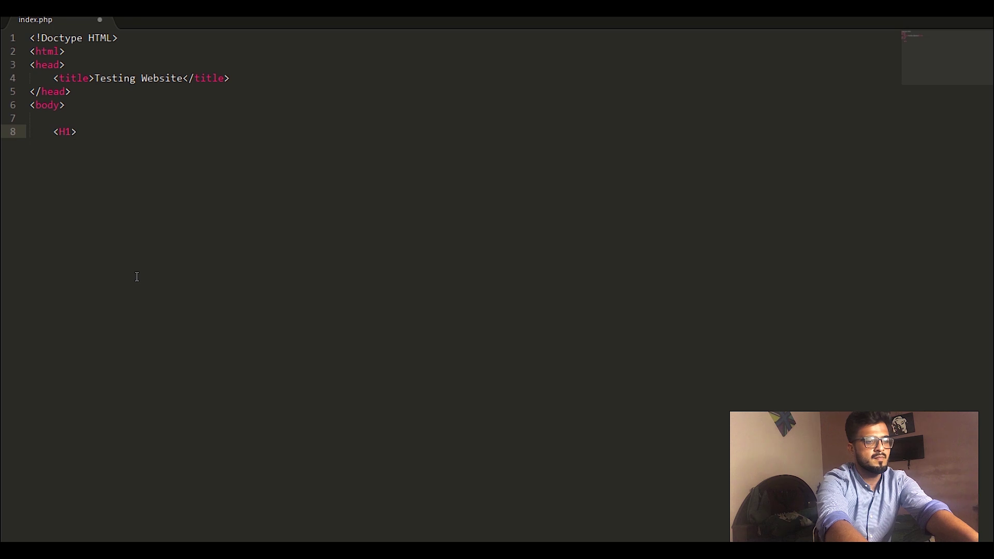
pyautogui.write('Im Testing')
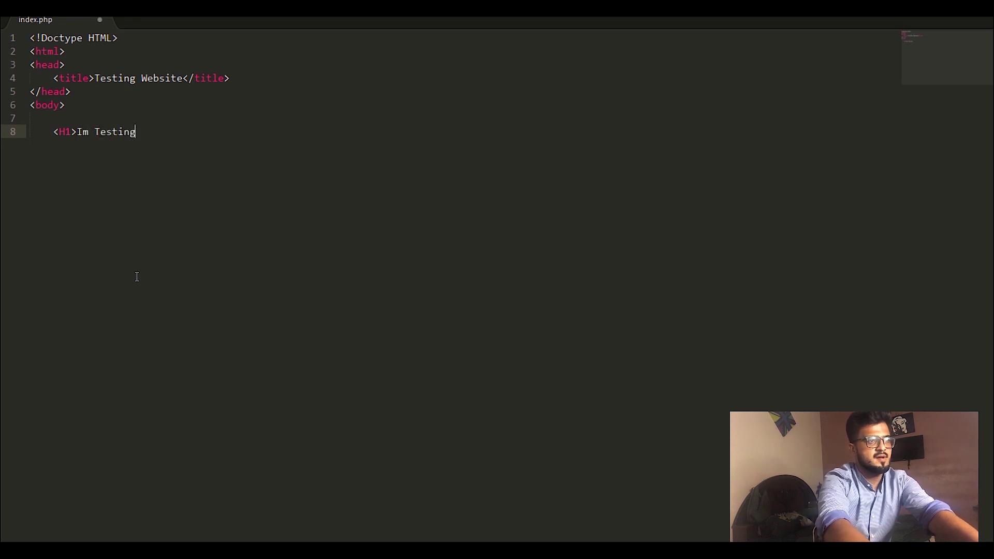
pyautogui.write(' TOR</H1')
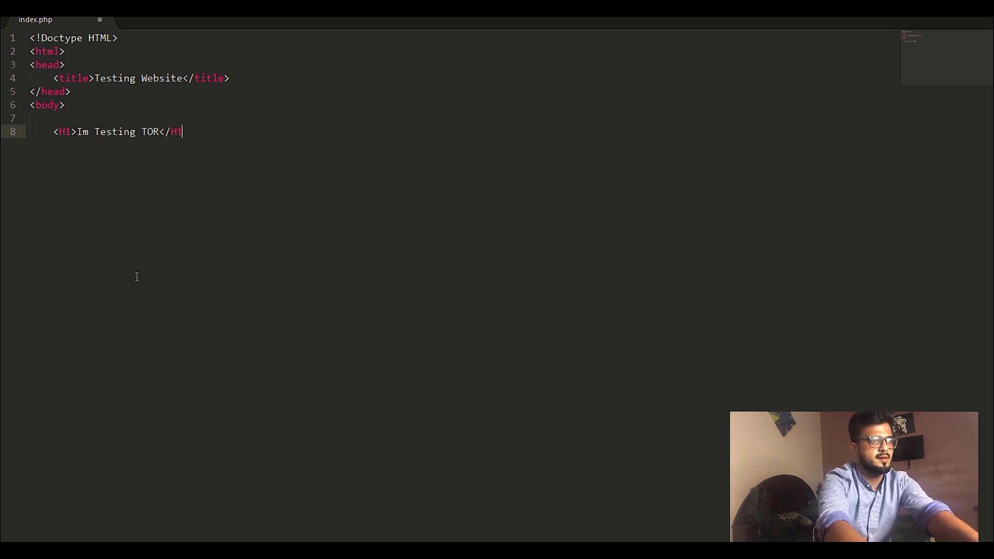
pyautogui.write('>')
pyautogui.press('Return')
# - Close the page with lowercase </body> and </html> tags and save index.php
pyautogui.write('</BODY>')
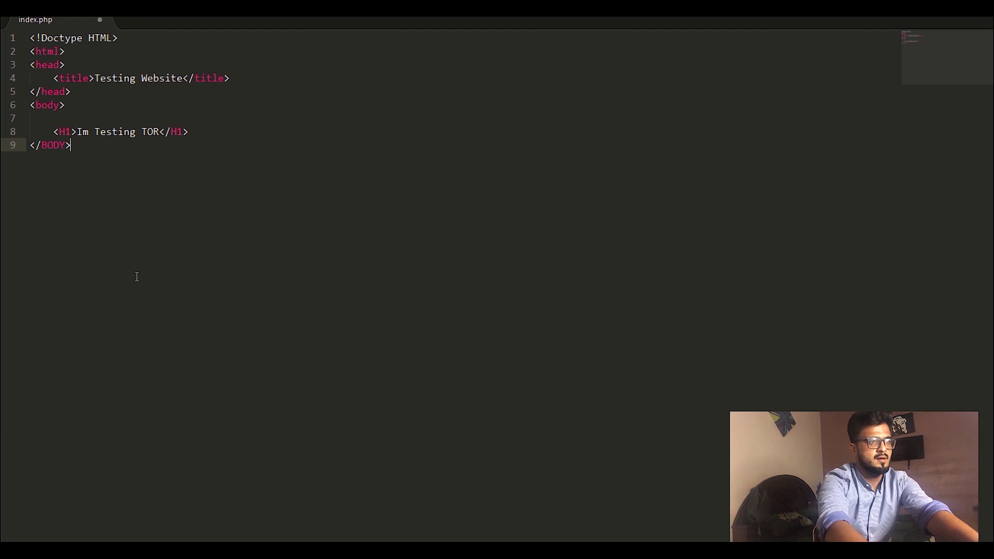
pyautogui.press('BackSpace')
pyautogui.press('BackSpace')
pyautogui.press('BackSpace')
pyautogui.press('BackSpace')
pyautogui.press('BackSpace')
pyautogui.write('body>')
pyautogui.press('Return')
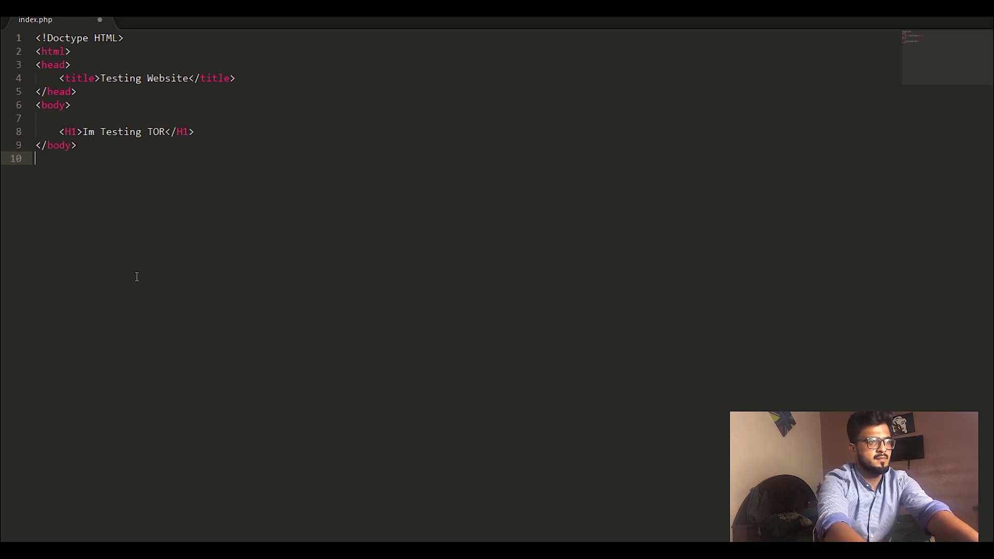
pyautogui.write('</html>')
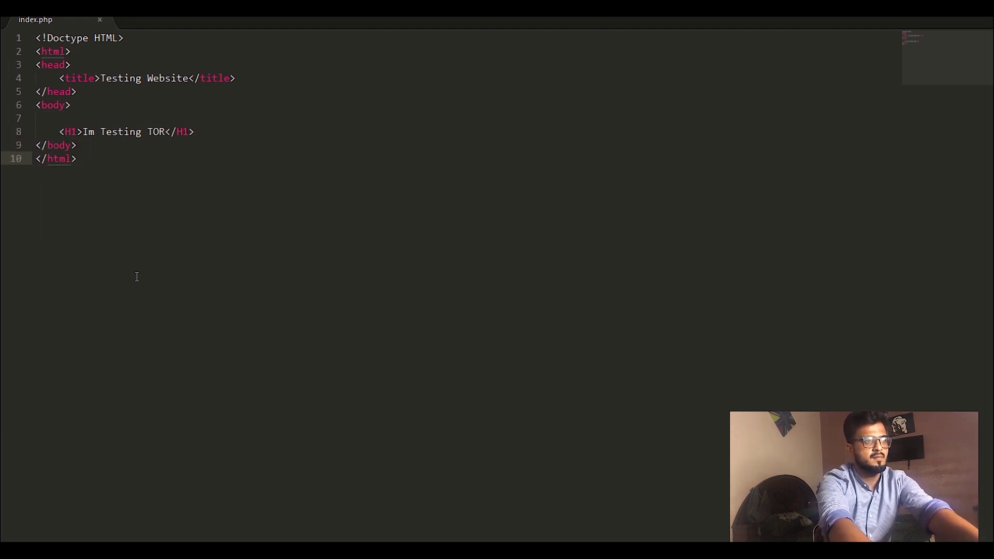
# - Switch to the web browser and reload the WebsiteDemo page
pyautogui.hotkey('alt', 'Tab')
pyautogui.hotkey('alt', 'Tab')
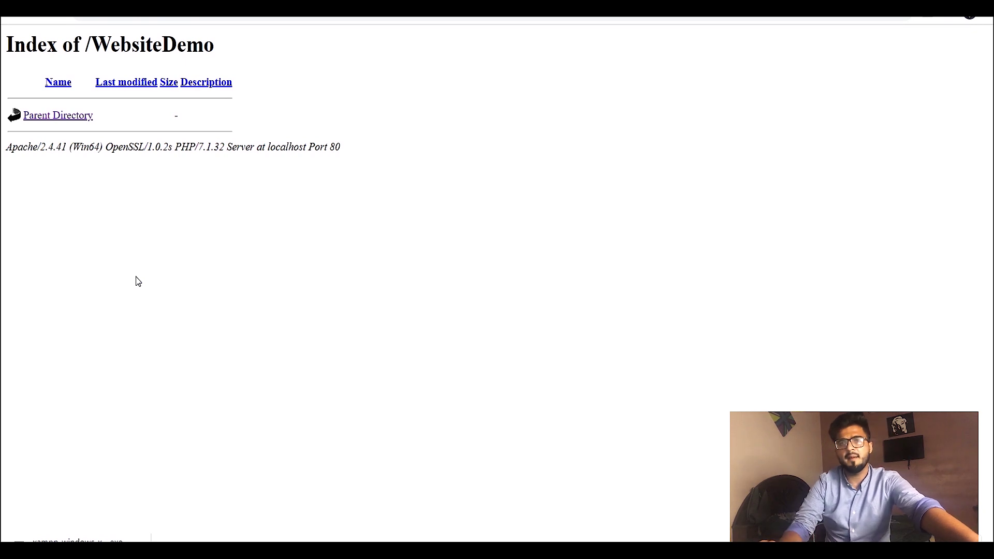
pyautogui.press('F5')
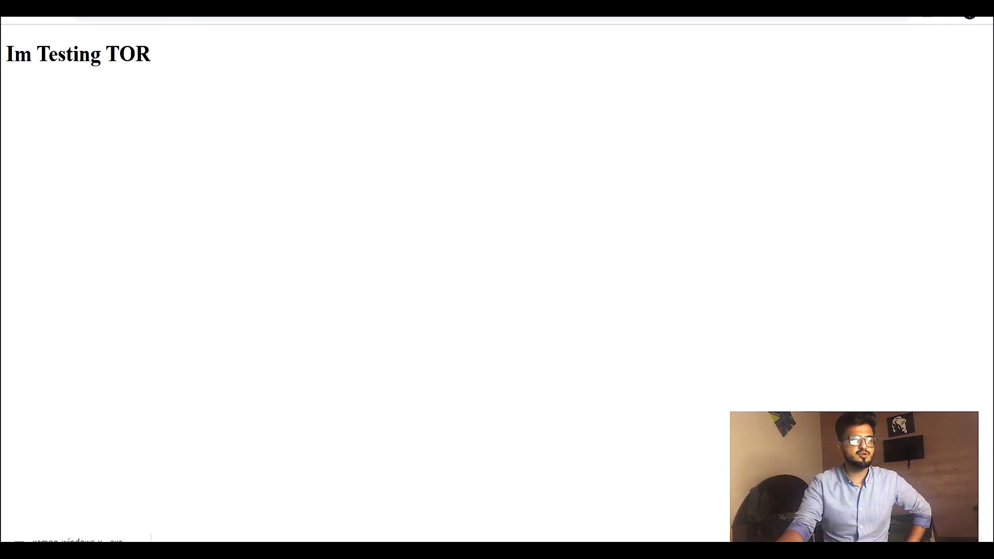
# - Try to load localhost/WebsiteDemo/home.php and go back to the WebsiteDemo page
pyautogui.click(206, 19)
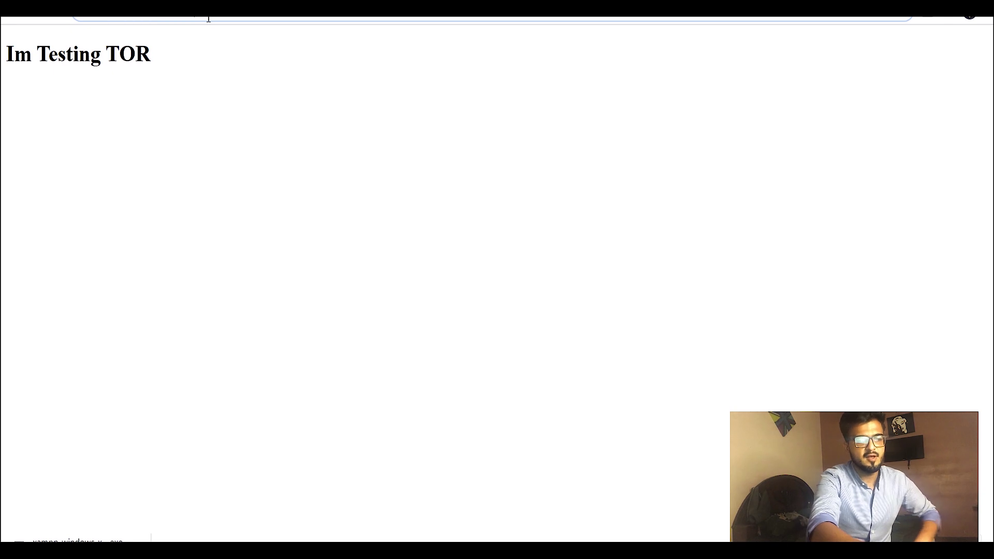
pyautogui.write('homne')
pyautogui.press('BackSpace')
pyautogui.press('BackSpace')
pyautogui.write('e')
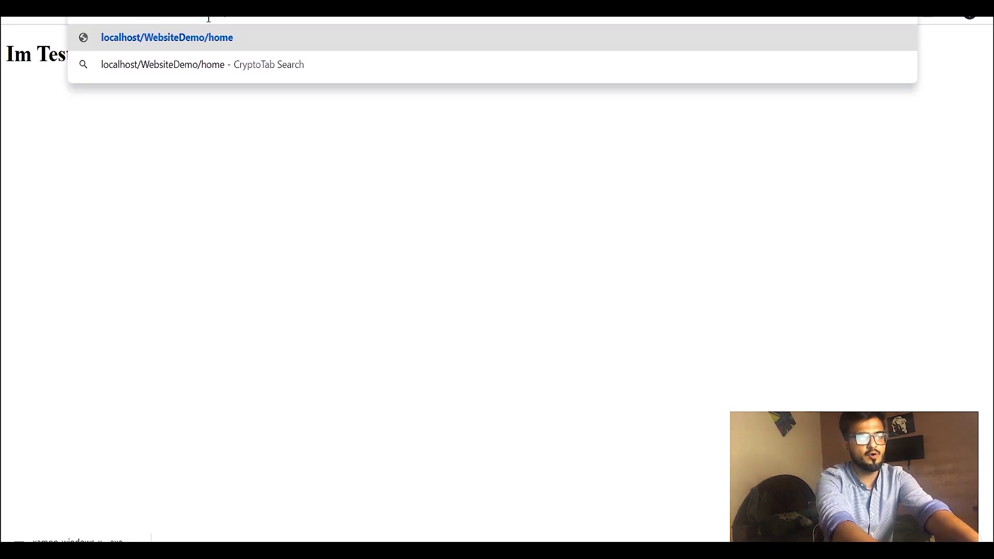
pyautogui.write('.php')
pyautogui.press('Return')
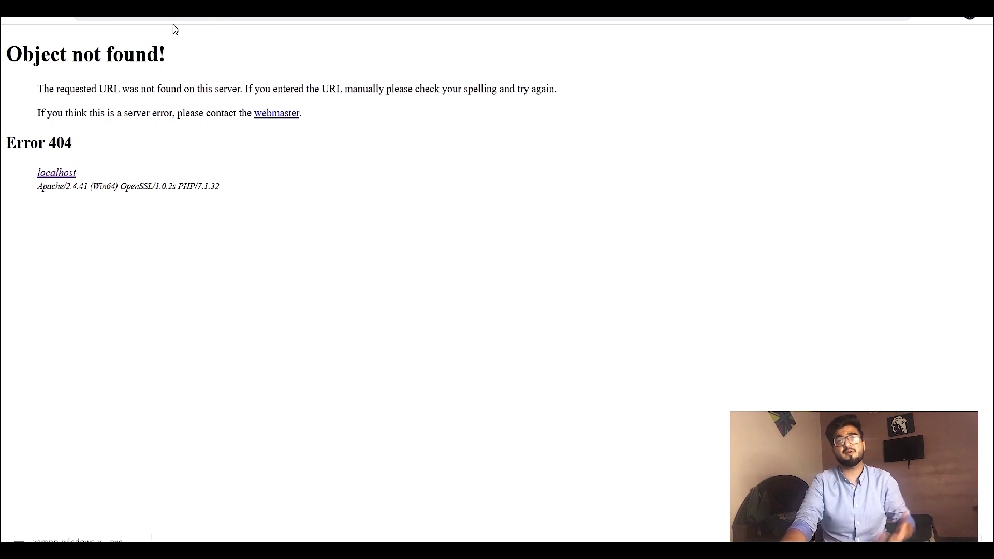
pyautogui.click(21, 20)
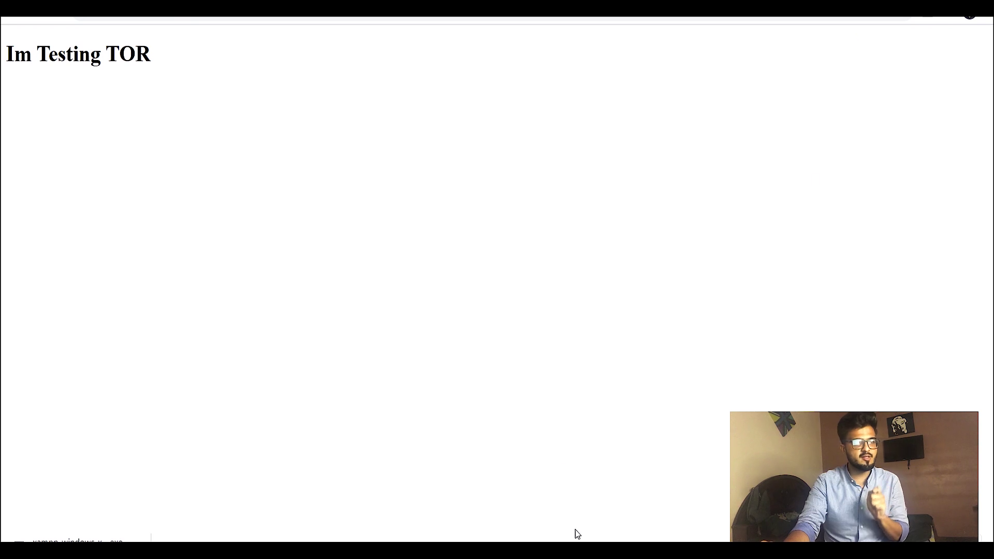
# - Open the Downloads folder and start the torbrowser-install-win64-9.5.1_en-US installer with English as its language
pyautogui.click(233, 552)
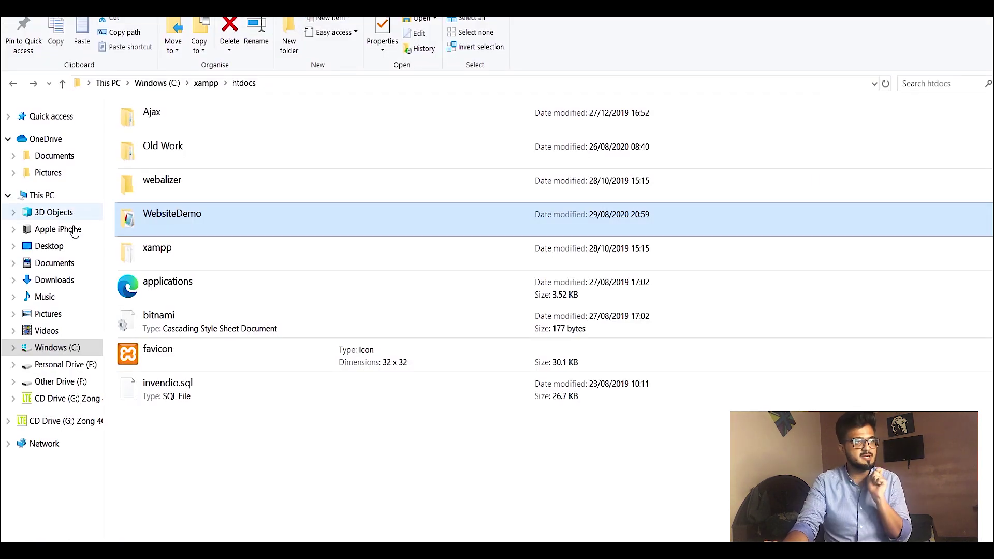
pyautogui.click(53, 281)
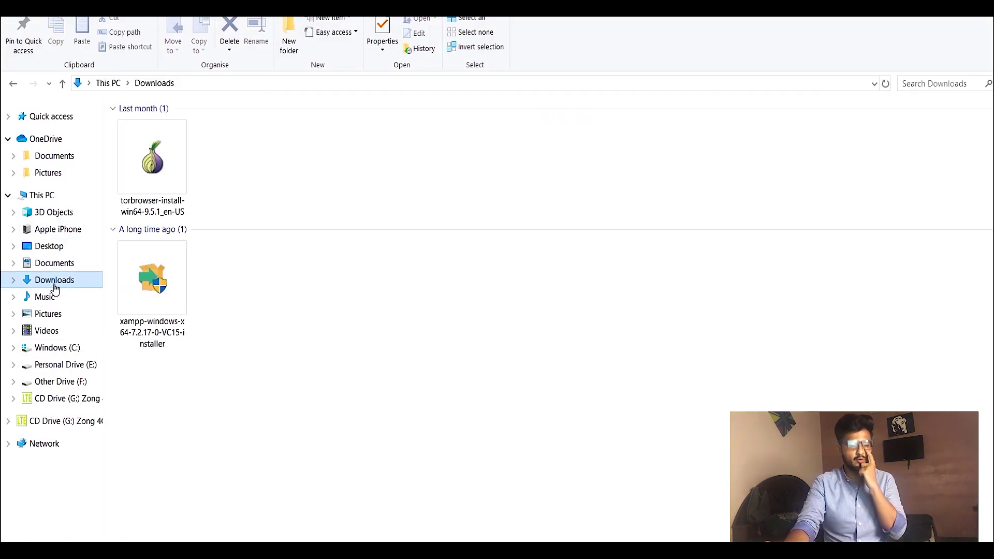
pyautogui.click(158, 200)
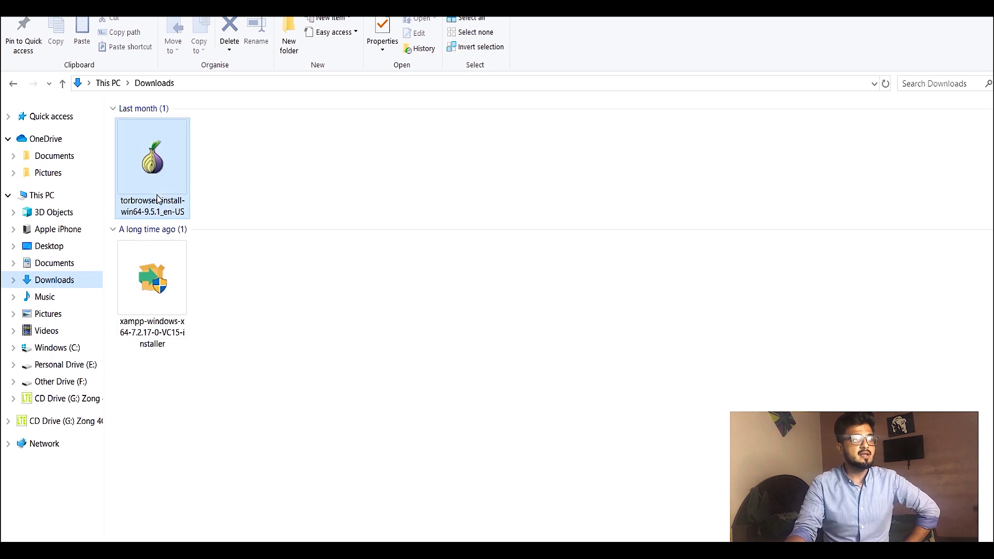
pyautogui.click(368, 193)
pyautogui.click(155, 186)
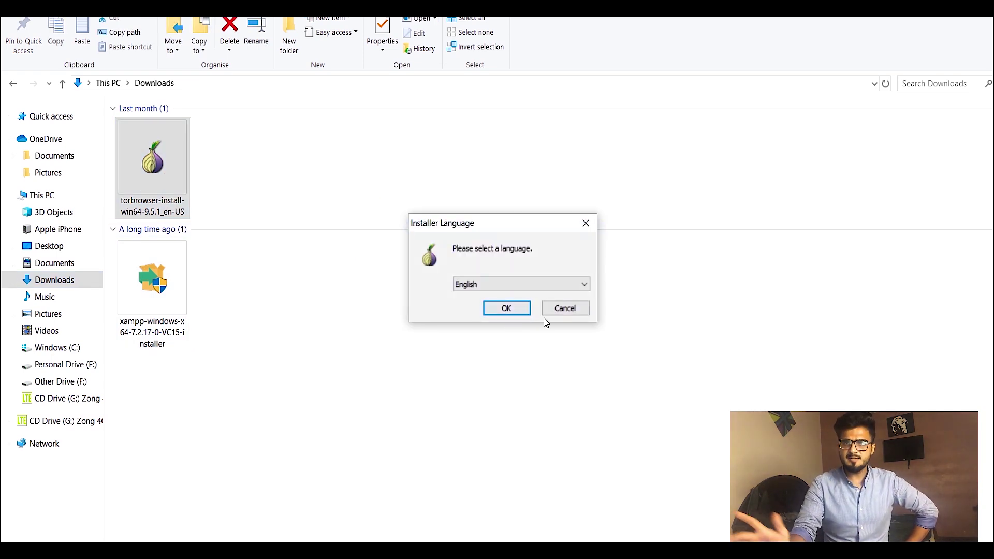
pyautogui.click(508, 313)
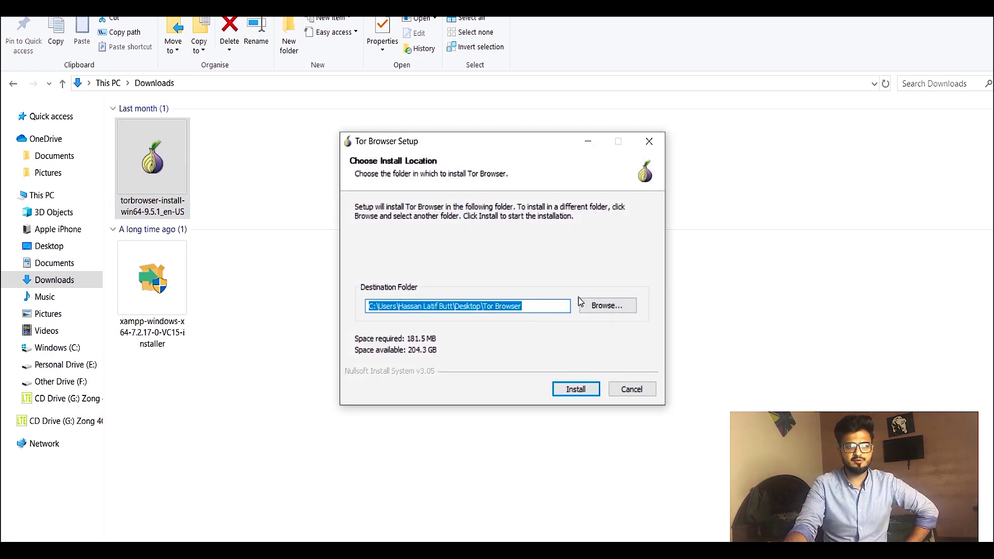
# - Install Tor Browser in the default Desktop folder with shortcuts enabled, and connect it to Tor on launch
pyautogui.click(467, 308)
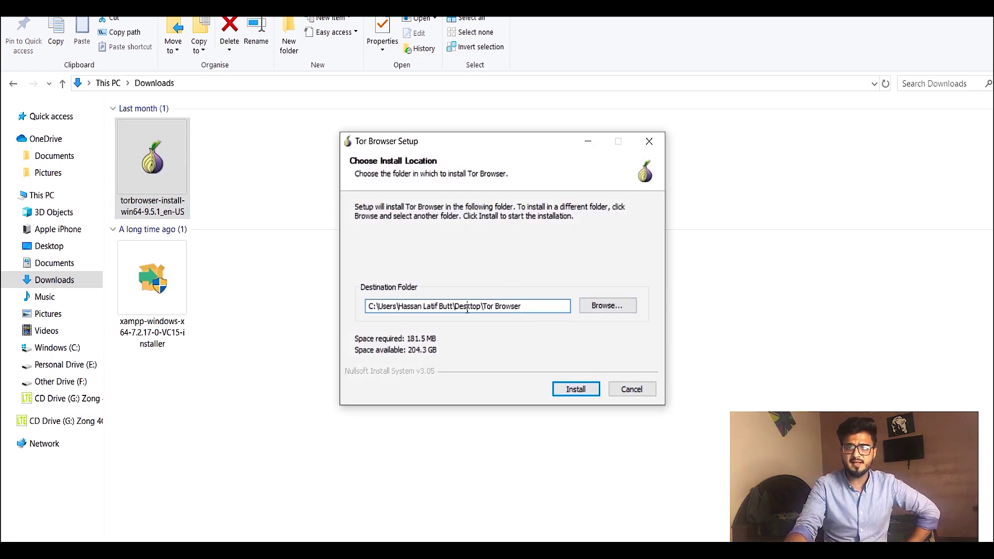
pyautogui.click(576, 392)
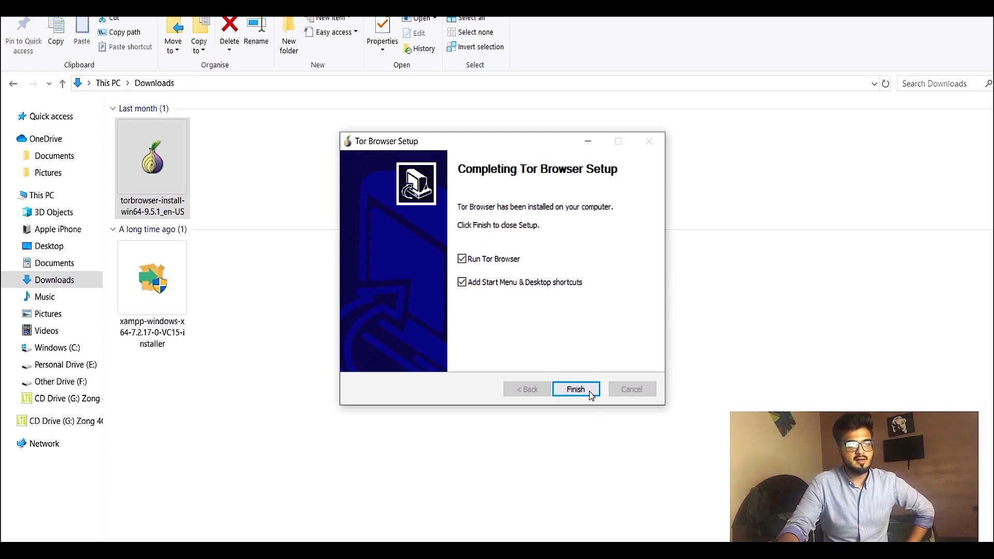
pyautogui.click(576, 389)
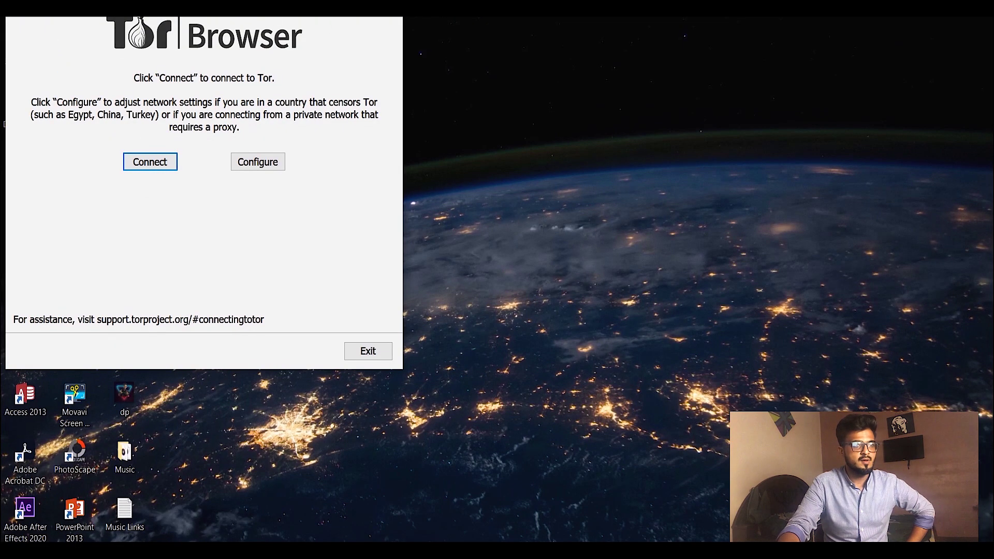
pyautogui.moveTo(242, 16); pyautogui.dragTo(289, 48)
pyautogui.click(209, 226)
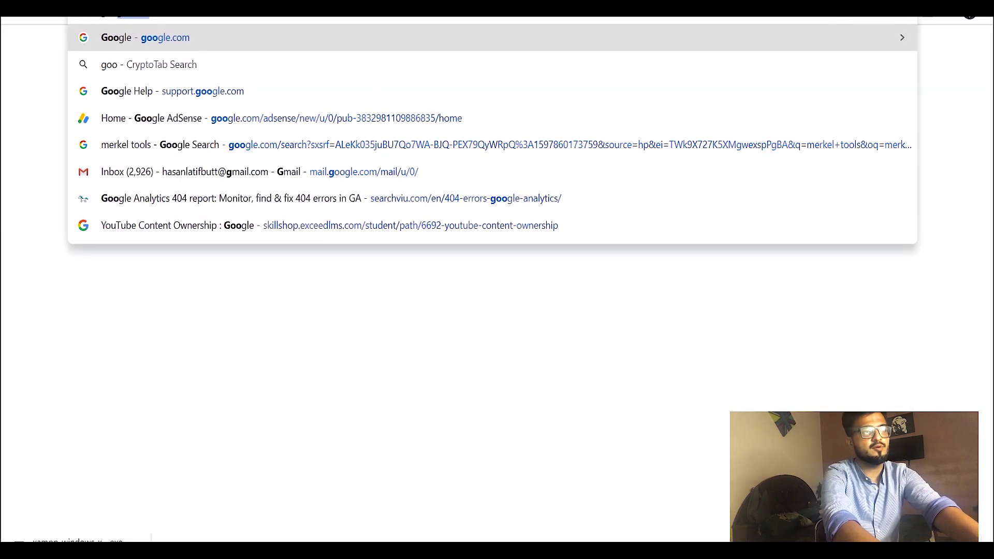
# - Search Google for "what is my ip" in the regular browser and highlight the public IP address
pyautogui.press('Return')
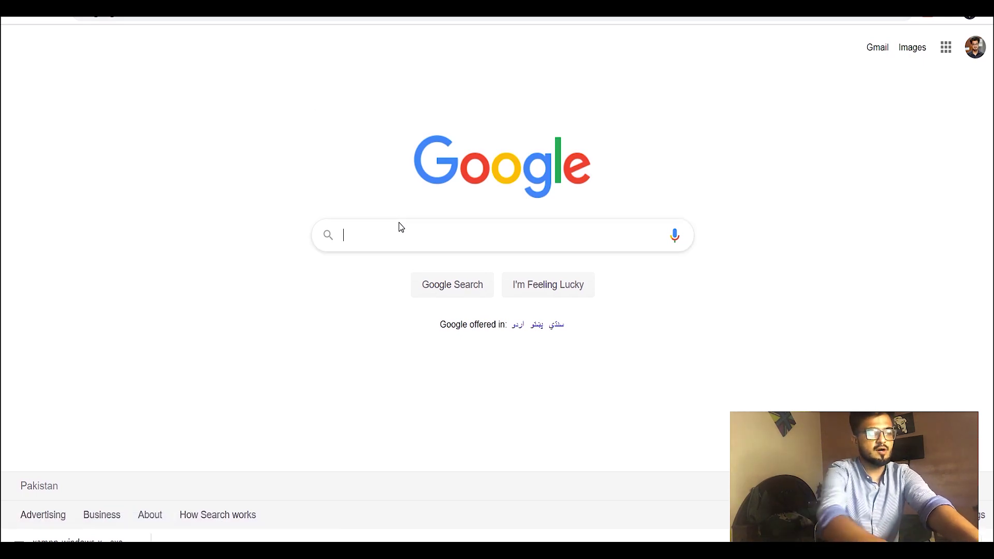
pyautogui.write('what is m')
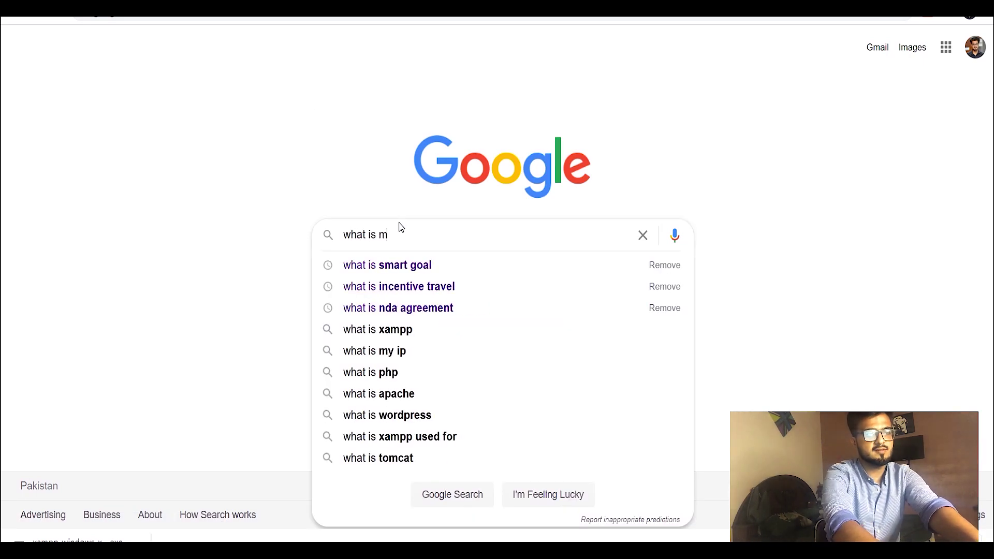
pyautogui.write('y ip')
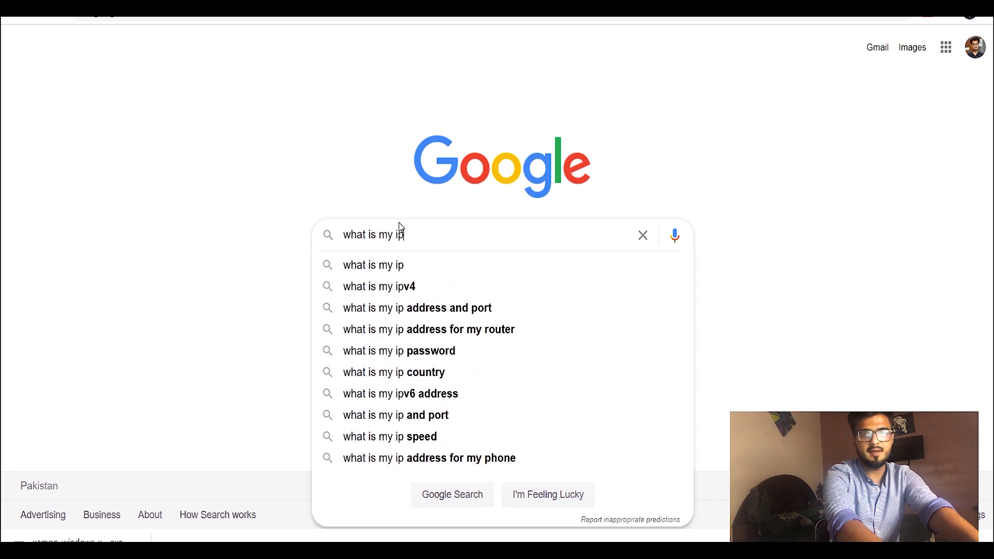
pyautogui.press('Return')
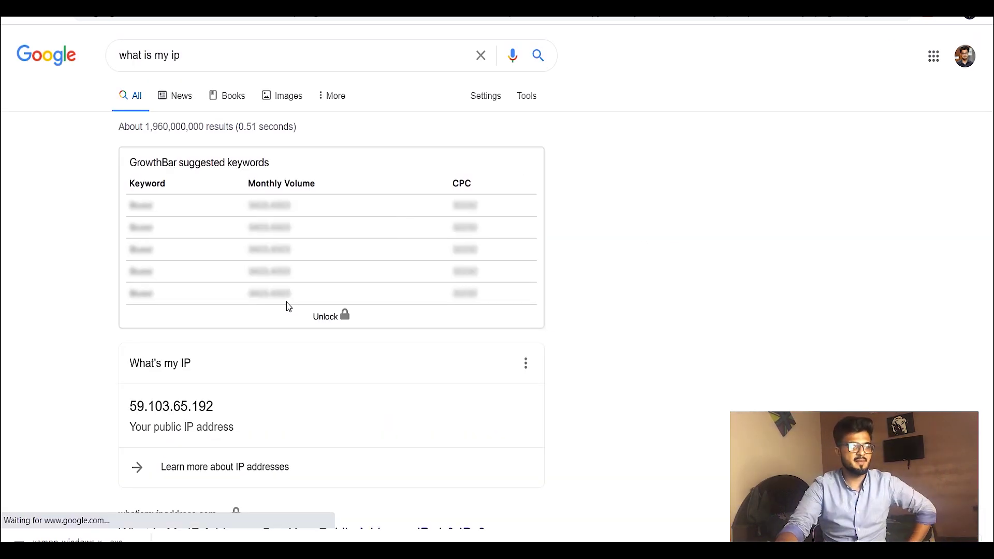
pyautogui.scroll(-3, 289, 308)
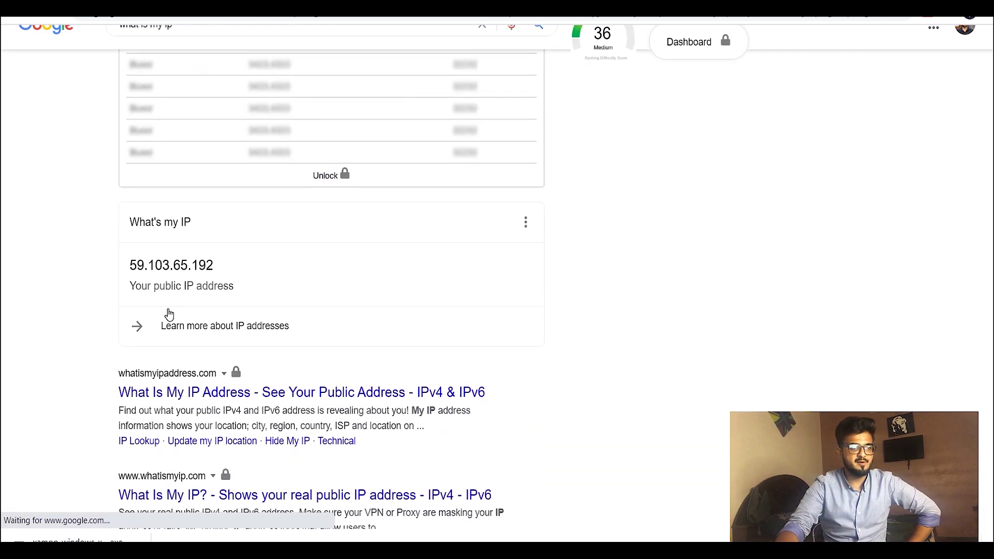
pyautogui.doubleClick(211, 262)
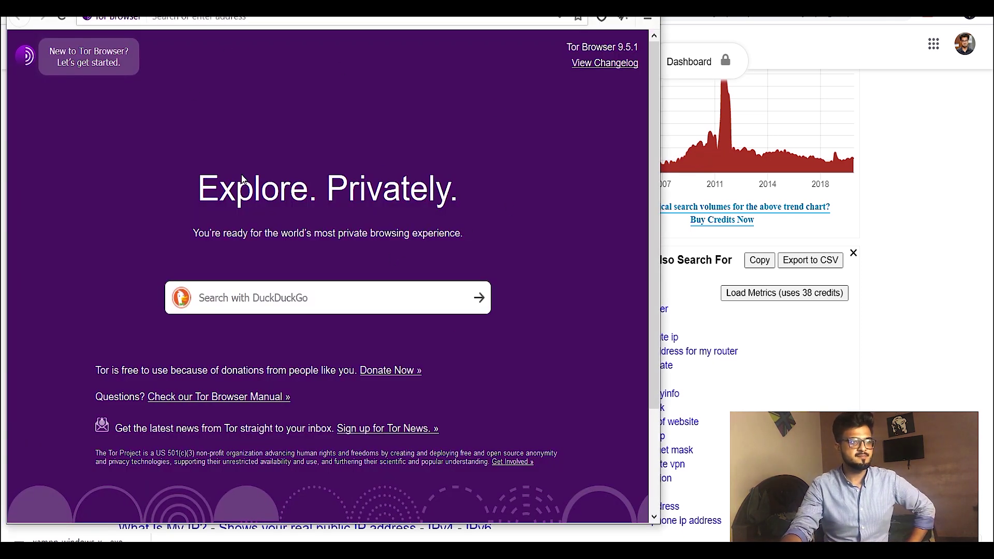
# - Search DuckDuckGo for "what is my ip" in Tor Browser
pyautogui.scroll(-3, 314, 214)
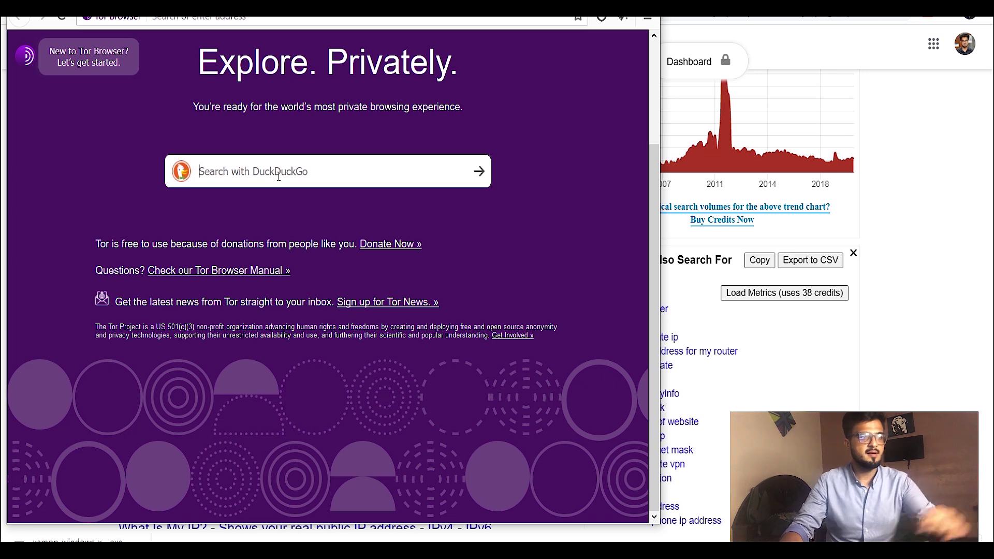
pyautogui.write('wht')
pyautogui.press('BackSpace')
pyautogui.press('BackSpace')
pyautogui.write('hat i')
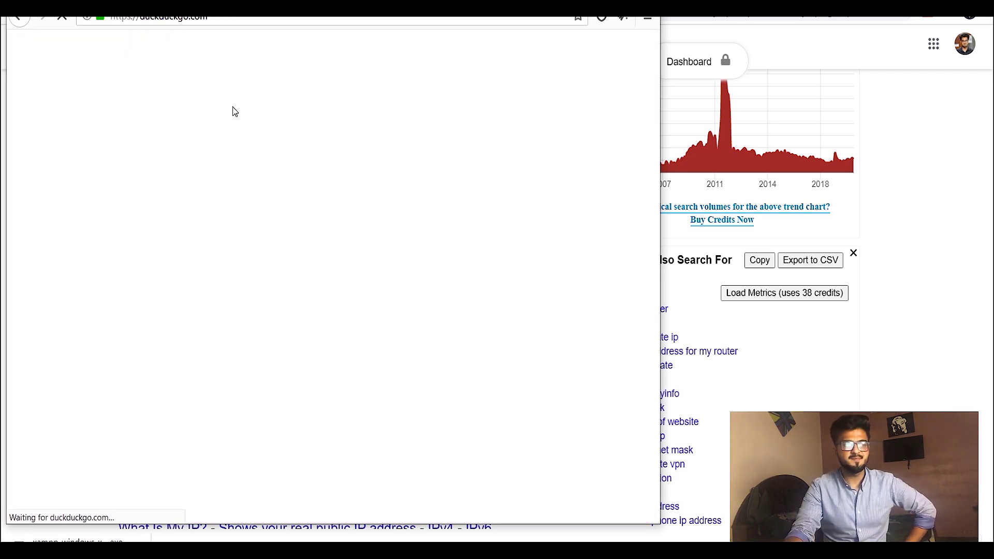
pyautogui.moveTo(435, 16); pyautogui.dragTo(496, 17)
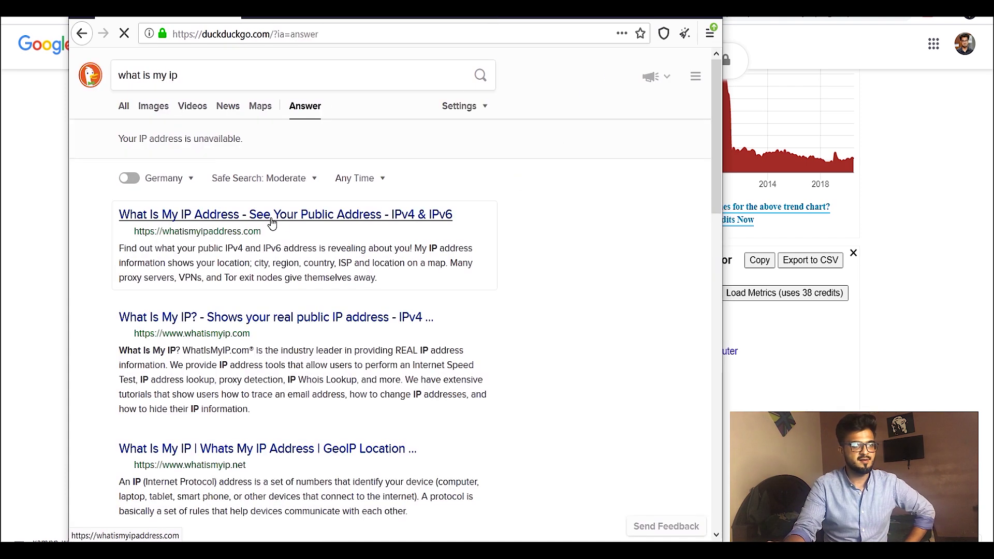
pyautogui.rightClick(278, 219)
pyautogui.click(306, 227)
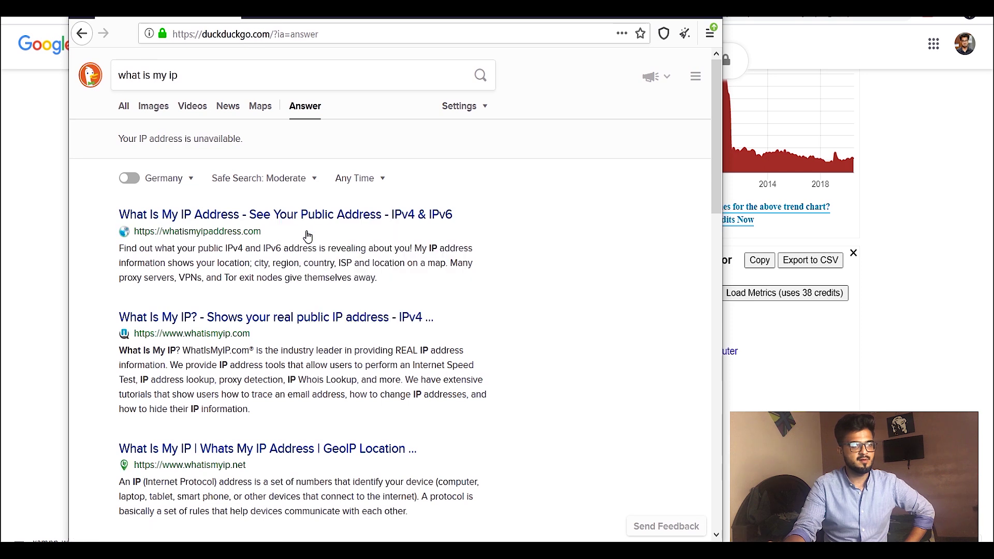
pyautogui.rightClick(241, 317)
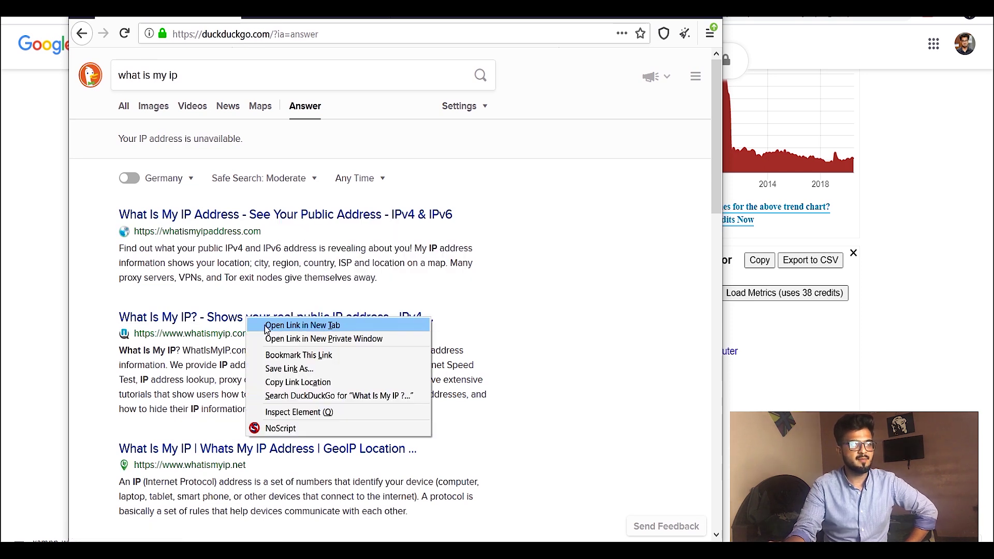
pyautogui.click(264, 324)
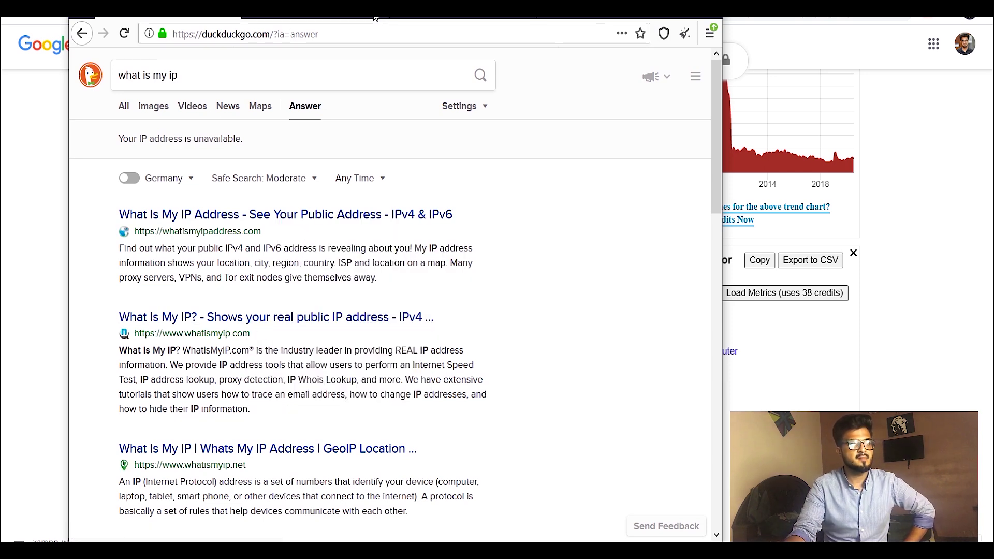
pyautogui.click(316, 18)
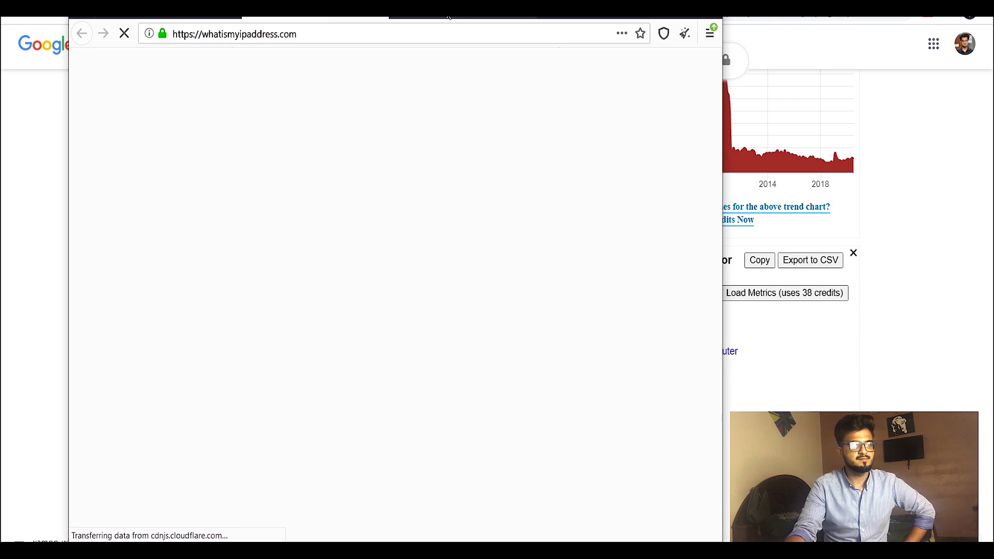
pyautogui.click(463, 18)
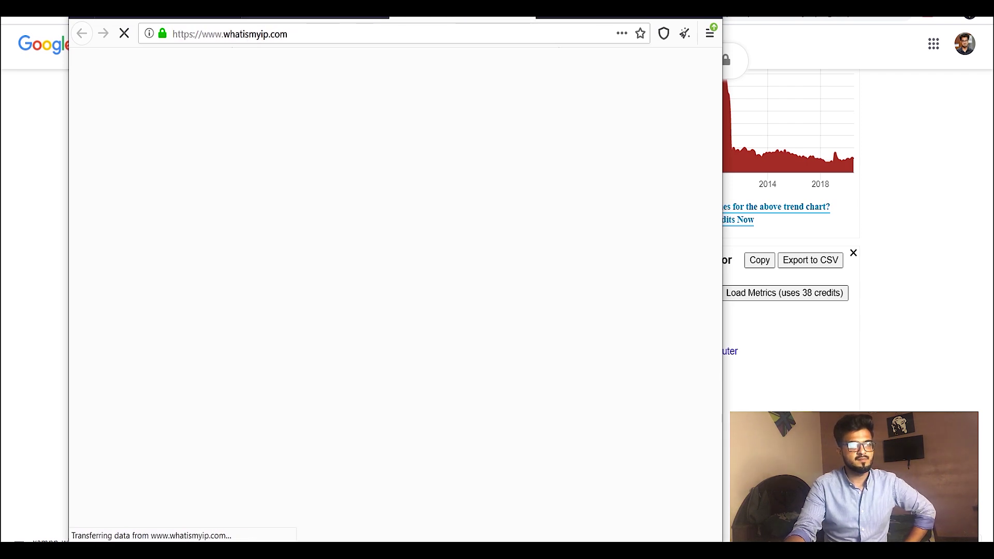
# - Skim the remaining DuckDuckGo results, and examine the public IP and location on the WhatIsMyIP.com page
pyautogui.click(150, 18)
pyautogui.scroll(-9, 284, 290)
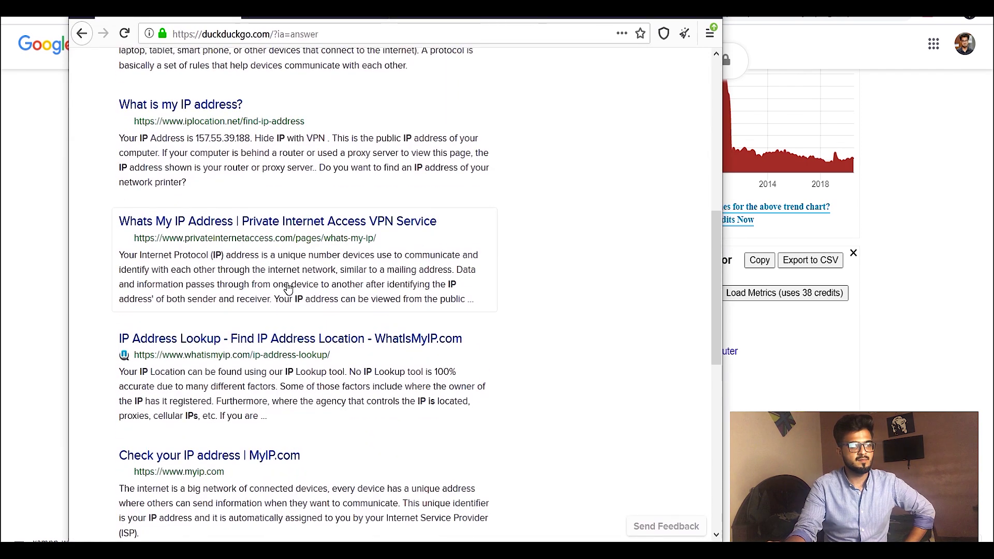
pyautogui.scroll(9, 288, 289)
pyautogui.click(456, 18)
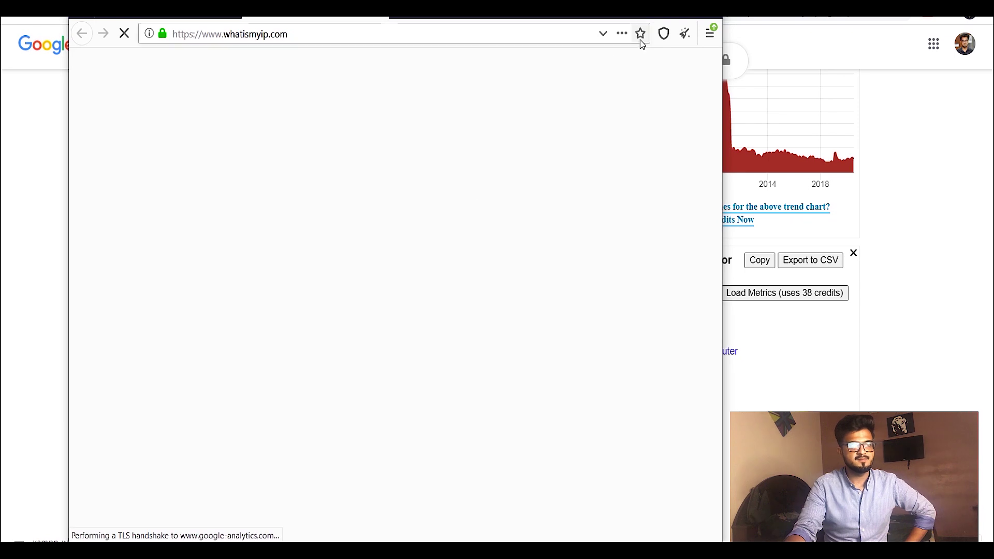
pyautogui.moveTo(562, 16); pyautogui.dragTo(573, 33)
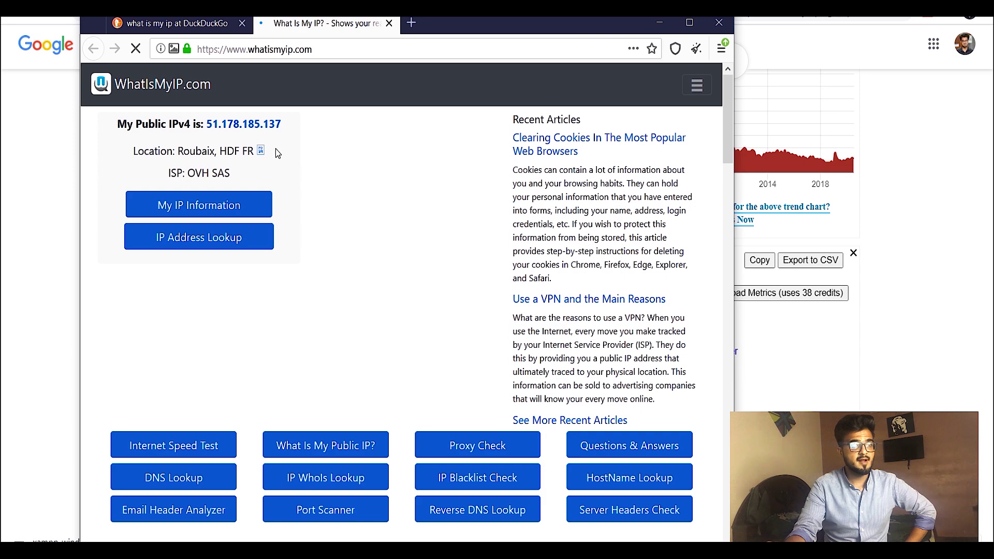
pyautogui.scroll(-5, 378, 163)
pyautogui.scroll(5, 371, 165)
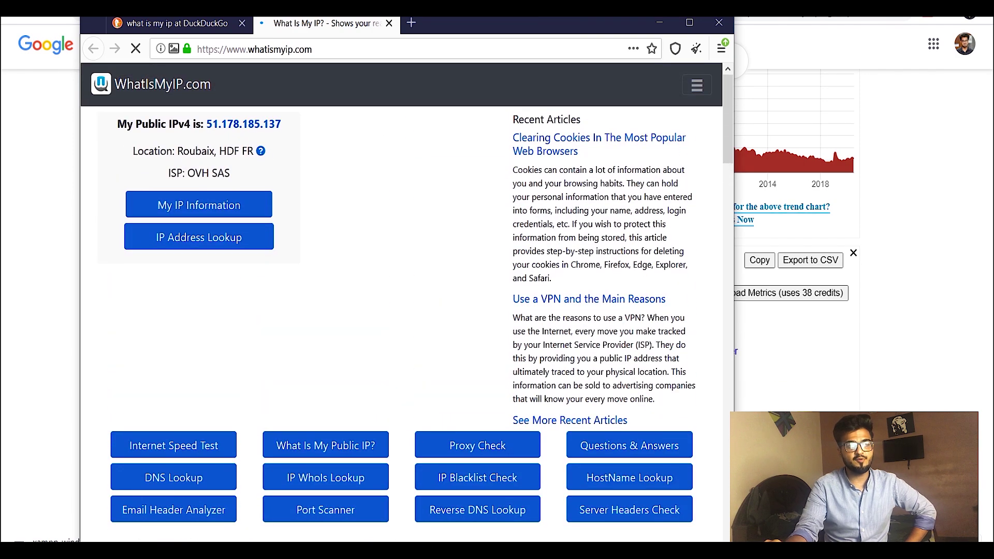
# - Compare the public IP address in the regular browser's Google results with the one in Tor Browser
pyautogui.hotkey('alt', 'Tab')
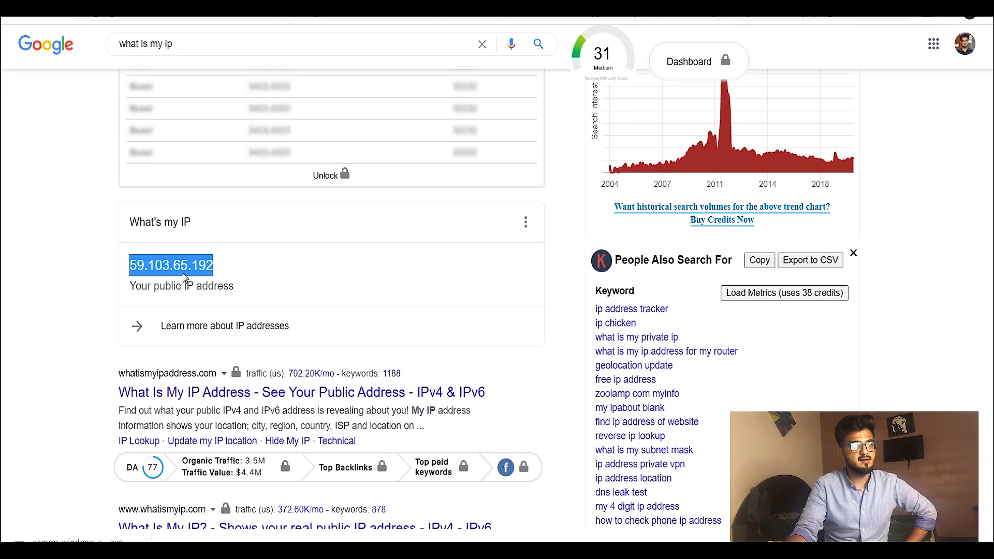
pyautogui.click(7, 278)
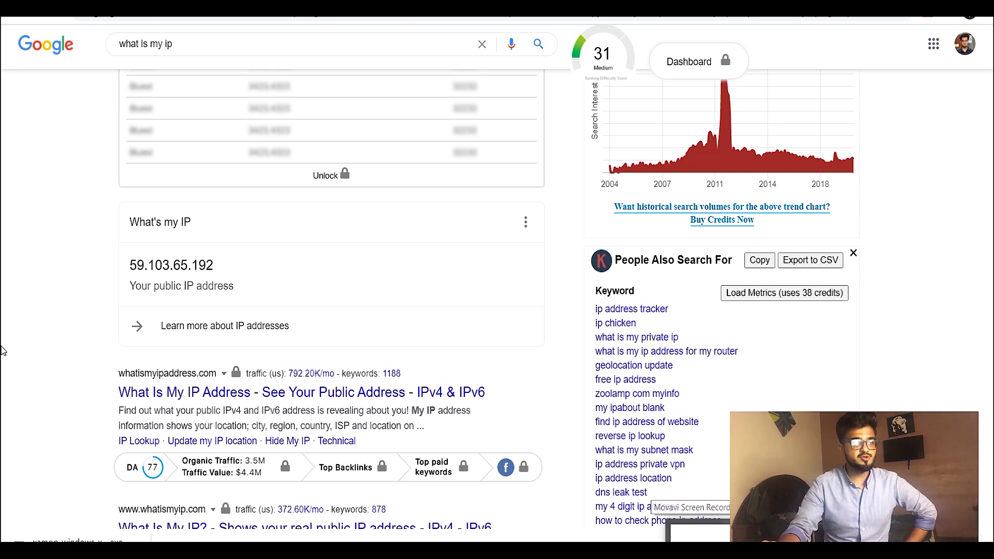
pyautogui.click(667, 550)
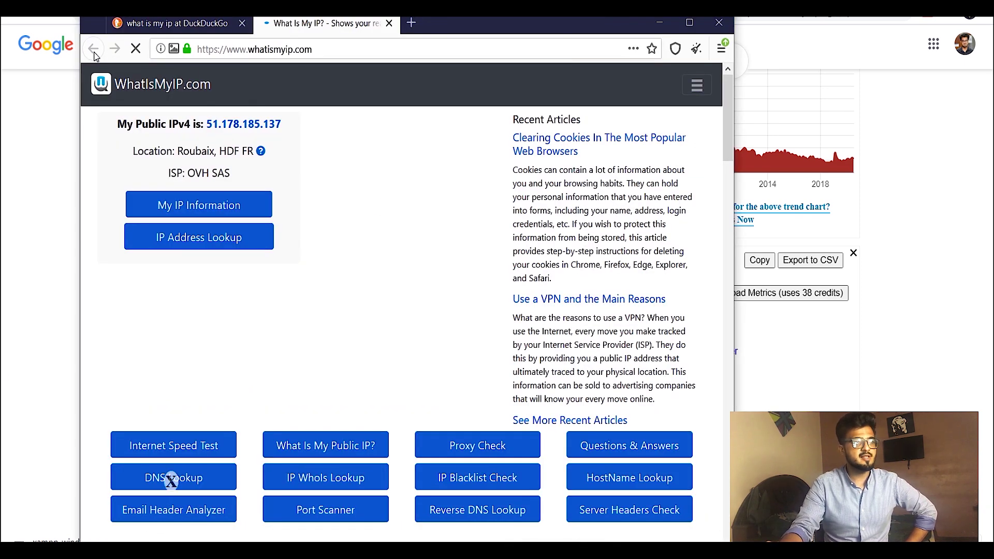
# - Close the WhatIsMyIP.com tab and minimise both browser windows to reach the desktop
pyautogui.click(389, 24)
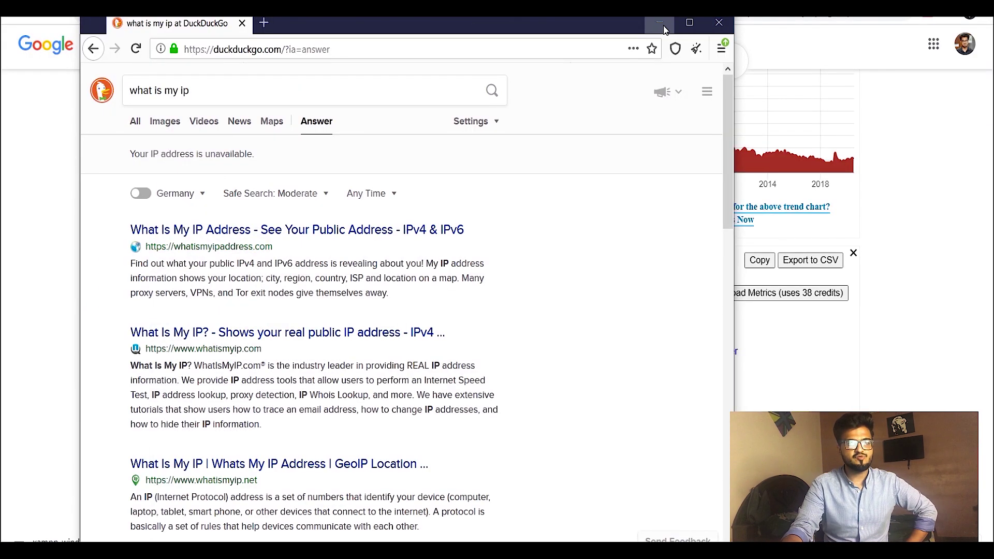
pyautogui.click(664, 26)
pyautogui.click(915, 3)
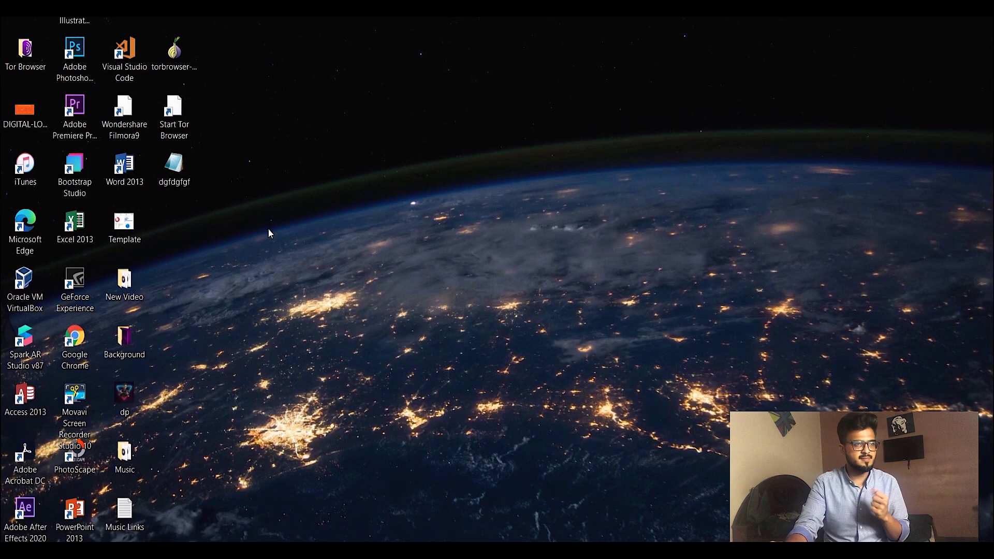
# - Create a new folder named "website" on the desktop
pyautogui.rightClick(200, 235)
pyautogui.moveTo(266, 405)
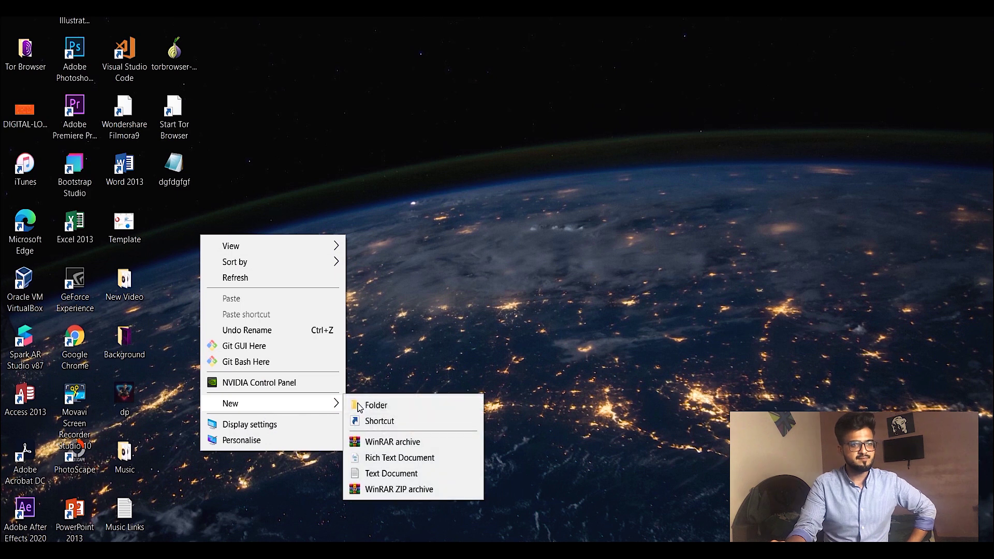
pyautogui.click(361, 406)
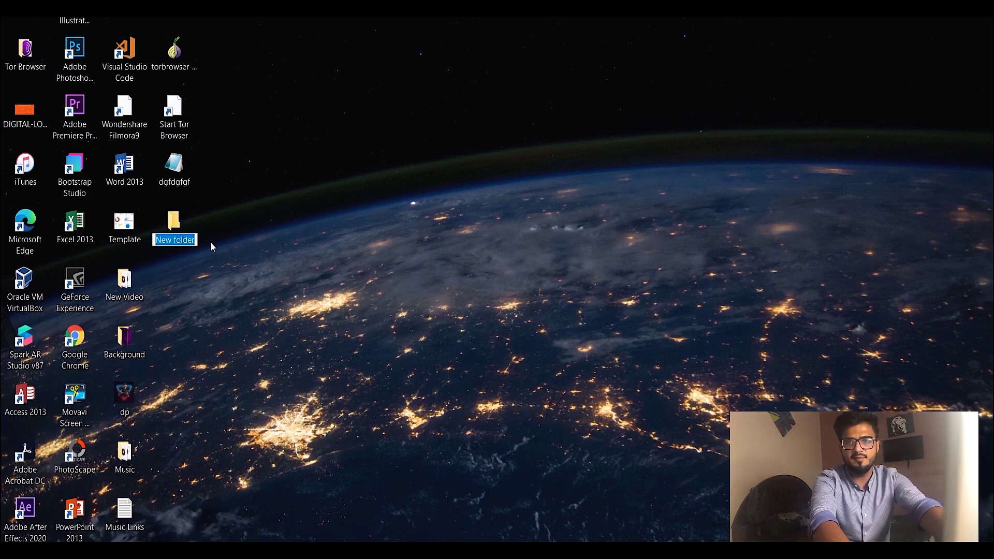
pyautogui.press('BackSpace')
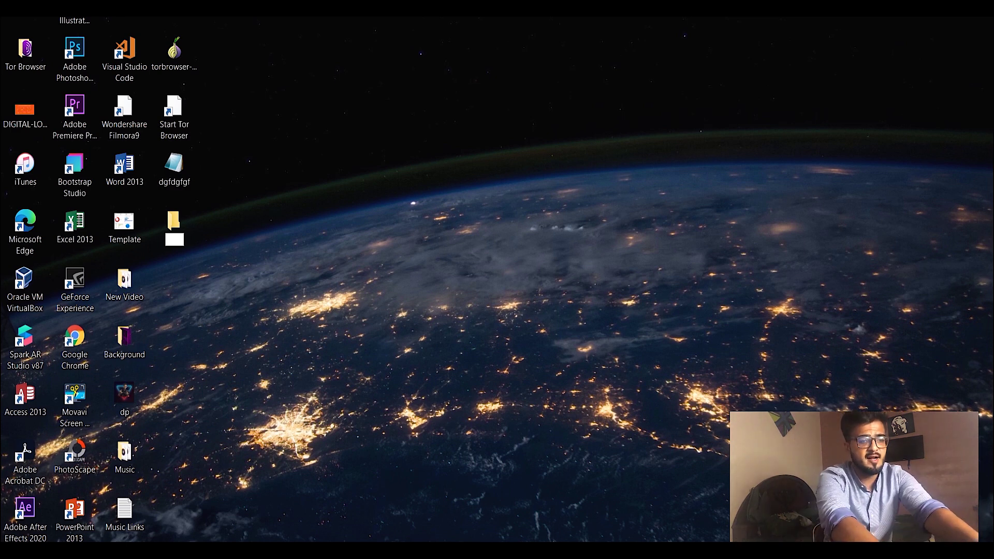
pyautogui.write('wEB')
pyautogui.press('BackSpace')
pyautogui.press('BackSpace')
pyautogui.press('BackSpace')
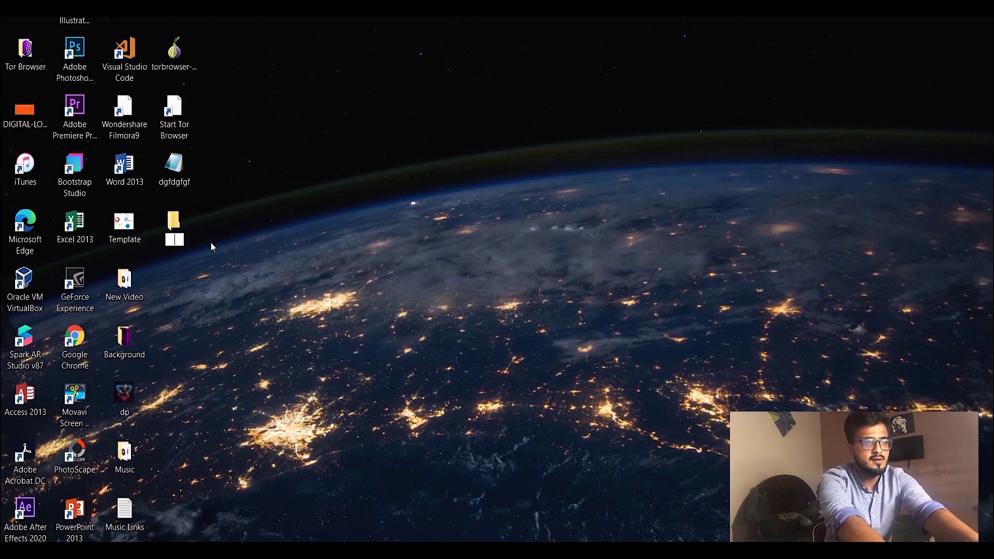
pyautogui.write('Website')
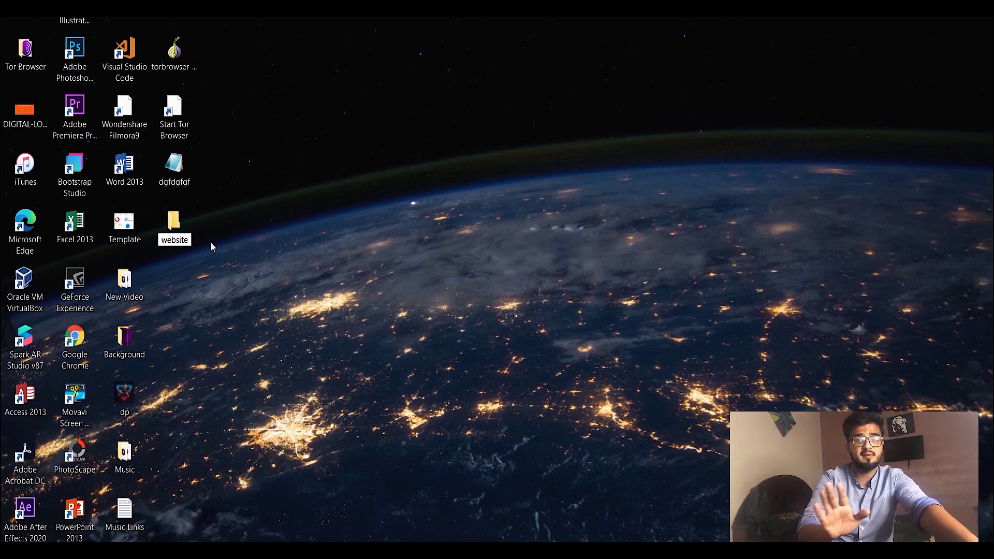
pyautogui.press('Return')
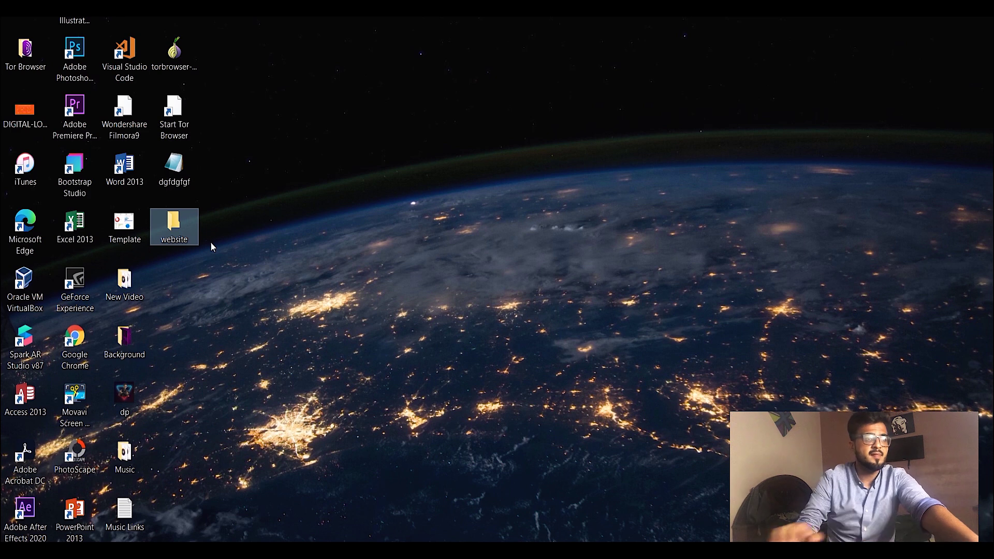
pyautogui.click(392, 229)
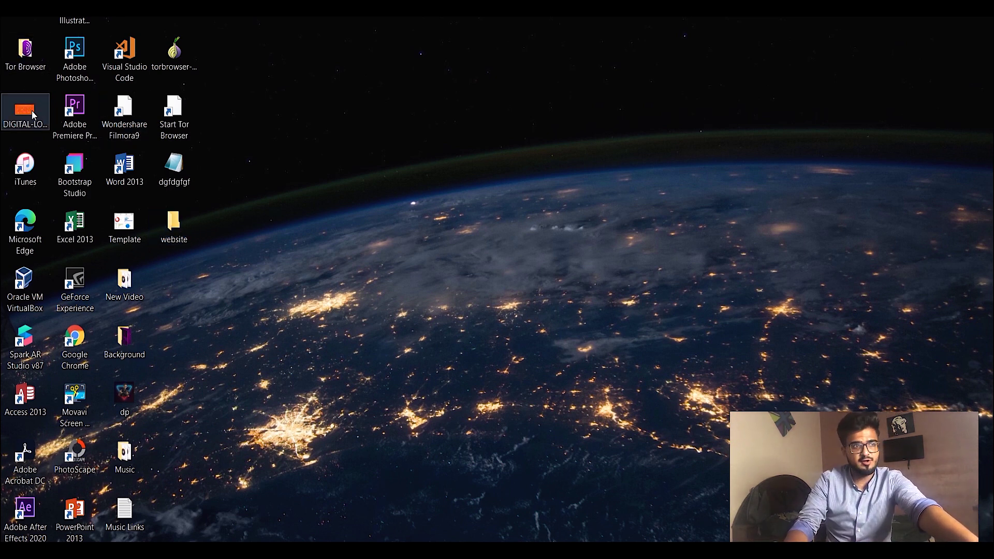
# - Open the torrc file from the desktop's Tor Browser\Browser\TorBrowser\Data\Tor folder in the code editor that holds index.php
pyautogui.click(21, 66)
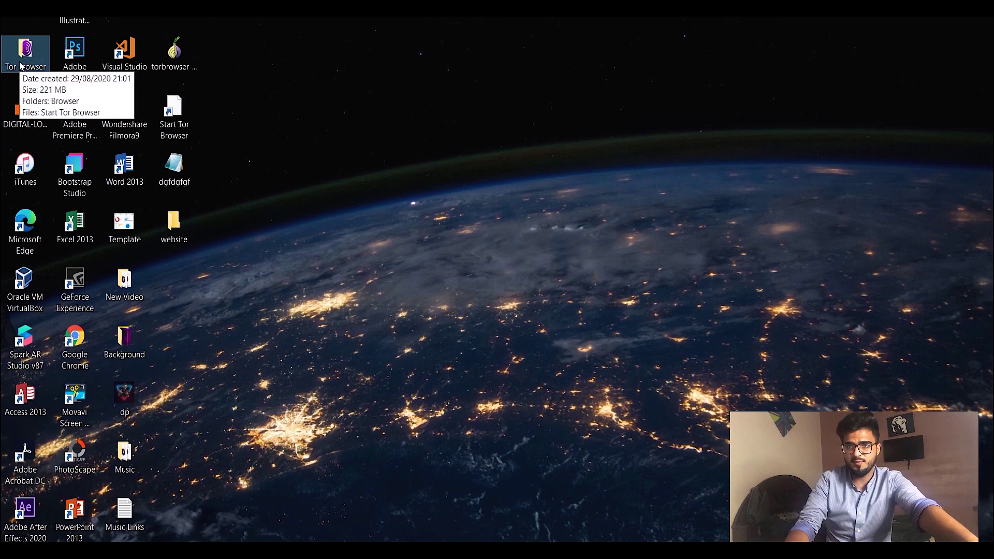
pyautogui.doubleClick(21, 66)
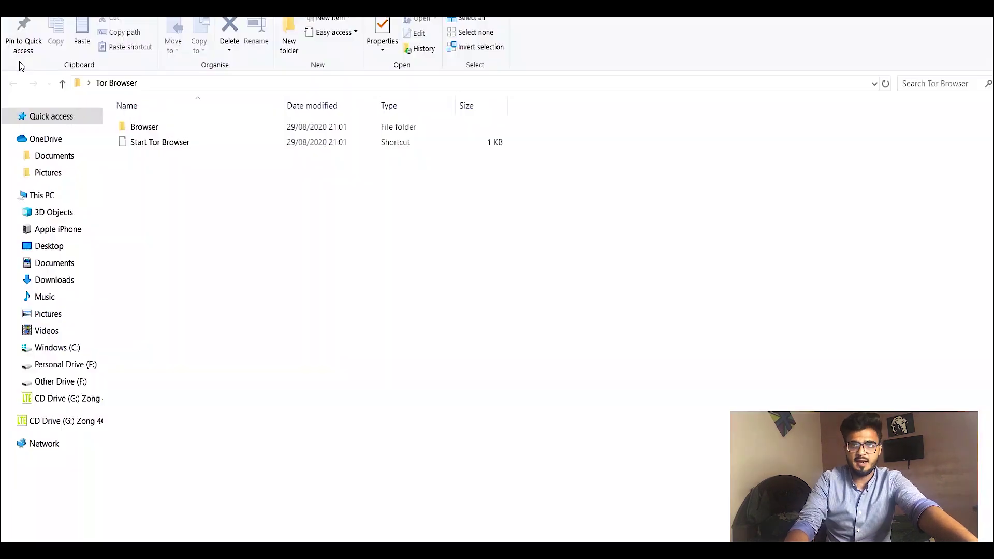
pyautogui.doubleClick(151, 129)
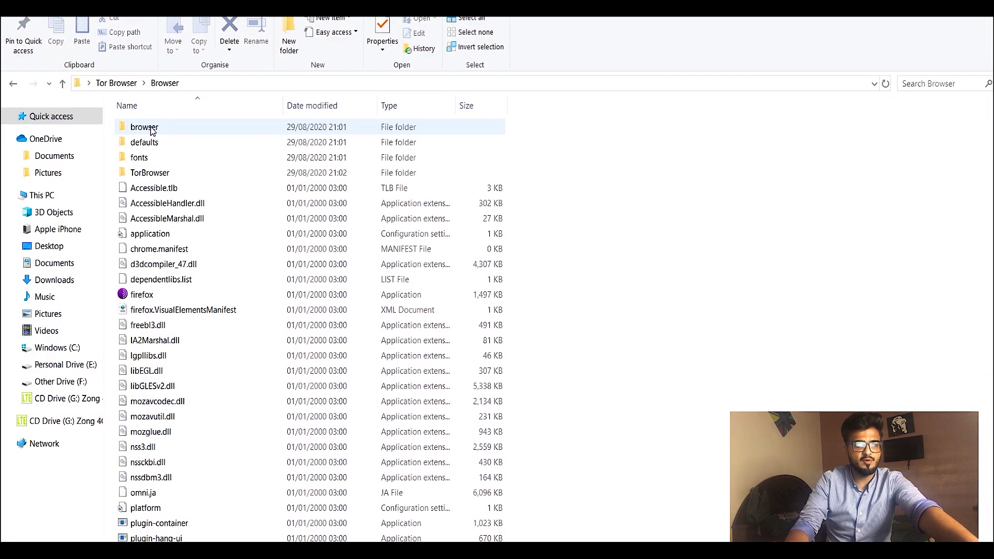
pyautogui.doubleClick(151, 174)
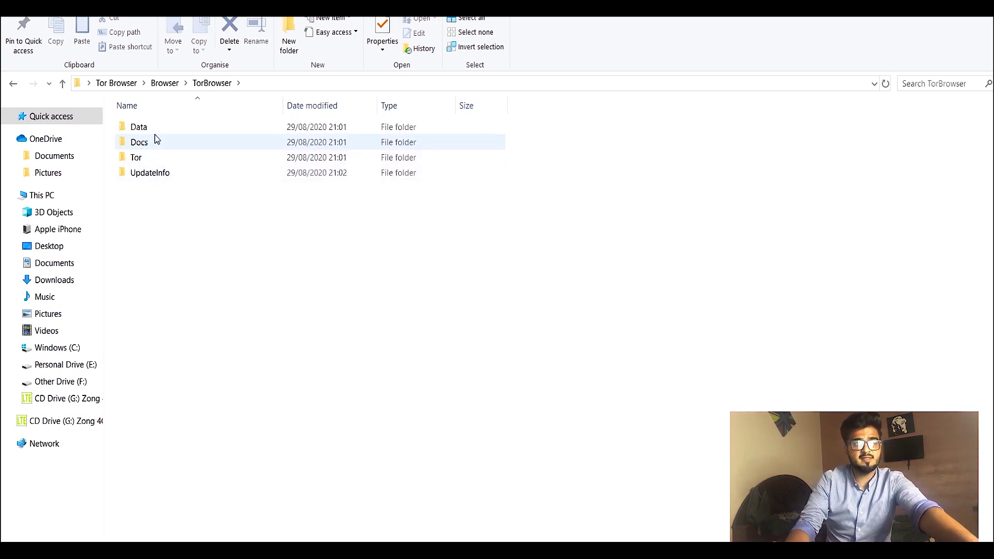
pyautogui.doubleClick(138, 158)
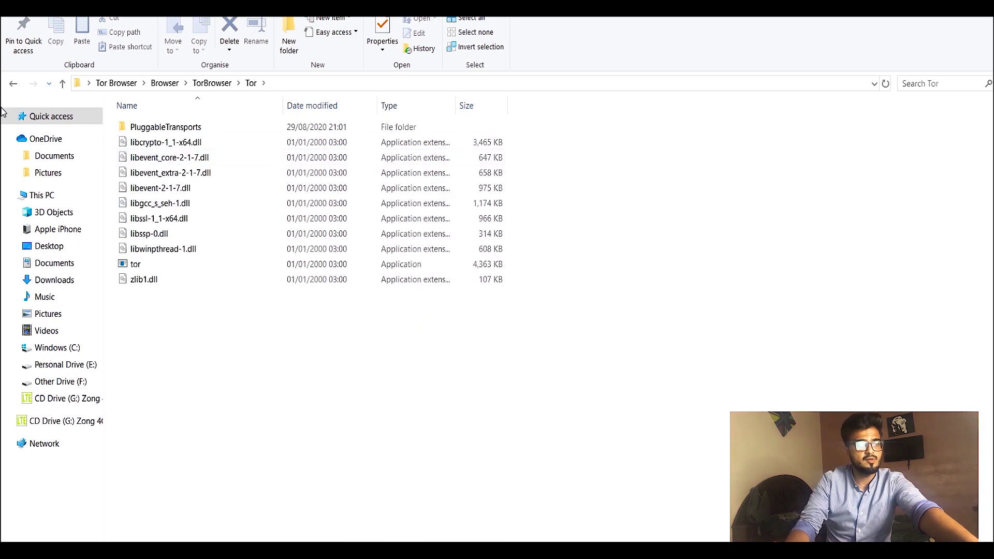
pyautogui.click(12, 84)
pyautogui.doubleClick(138, 127)
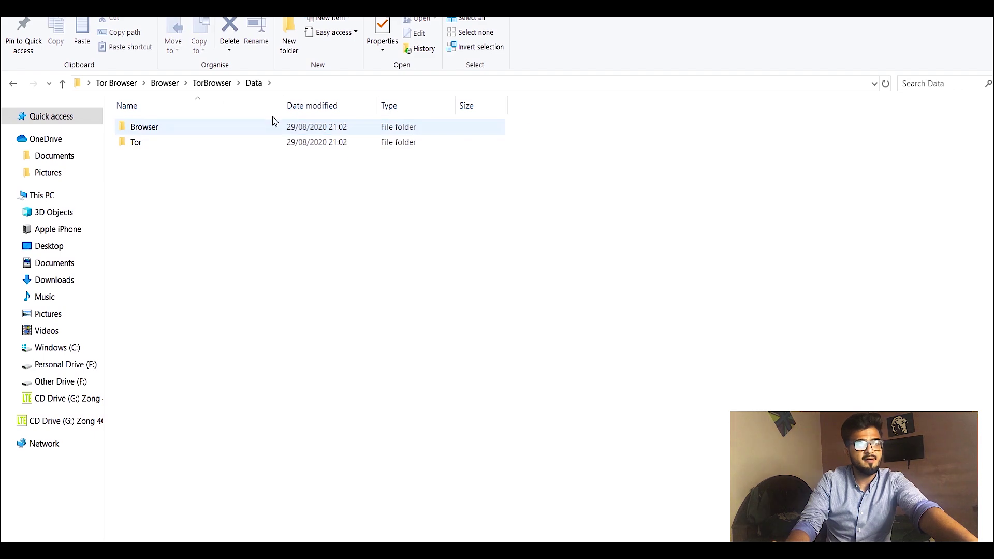
pyautogui.click(188, 140)
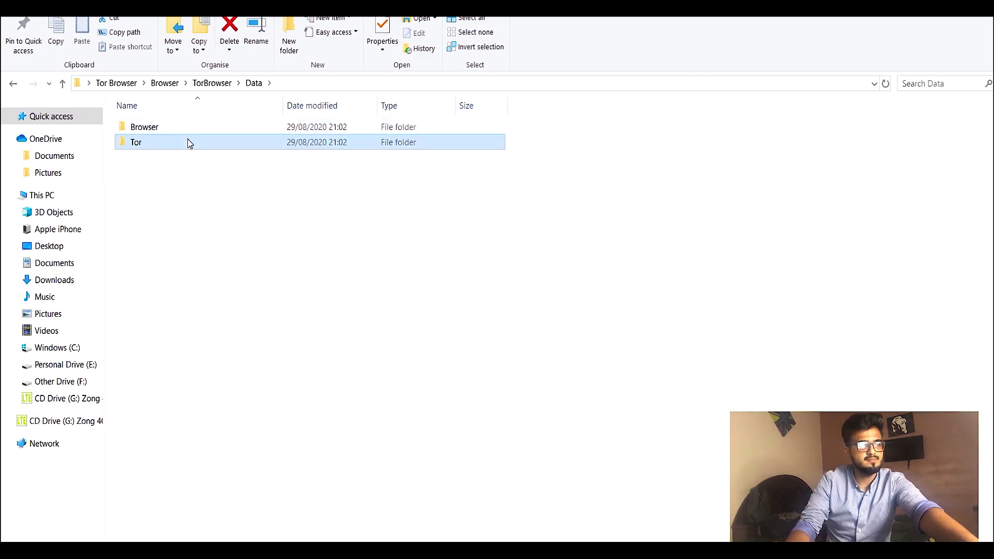
pyautogui.doubleClick(167, 142)
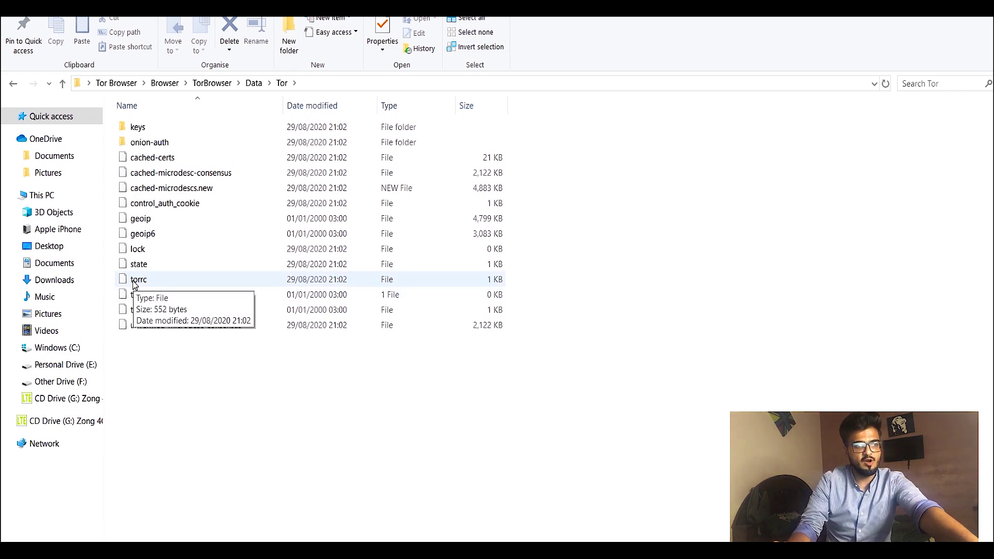
pyautogui.moveTo(135, 282); pyautogui.dragTo(384, 173)
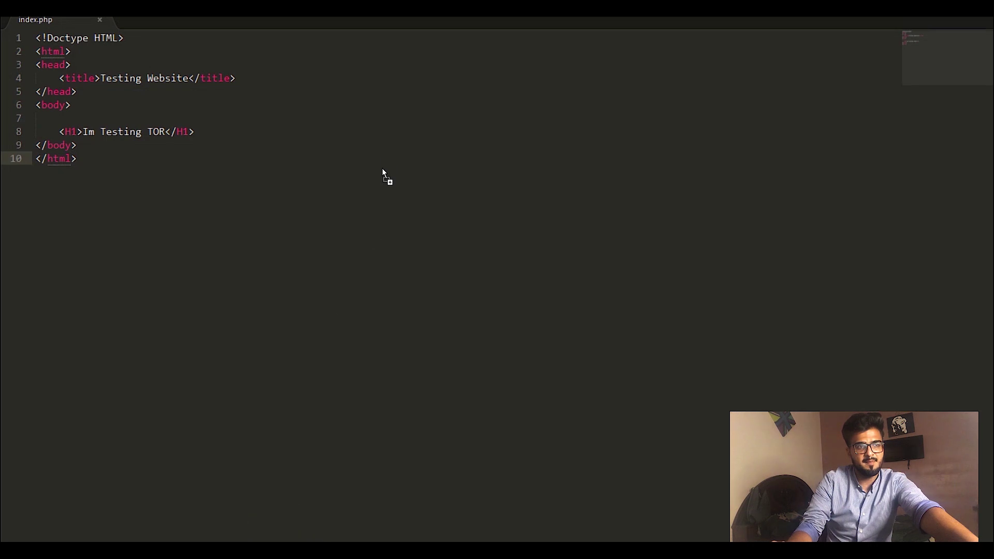
# - Add a HiddenServiceDir line to torrc below the GeoIPv6File entry, separated by a blank line
pyautogui.click(626, 123)
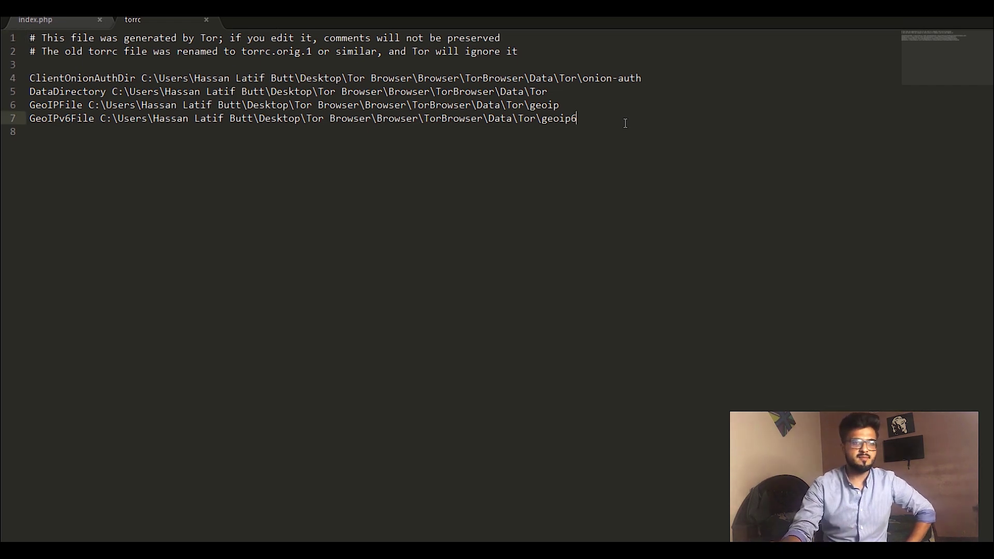
pyautogui.press('Return')
pyautogui.press('Return')
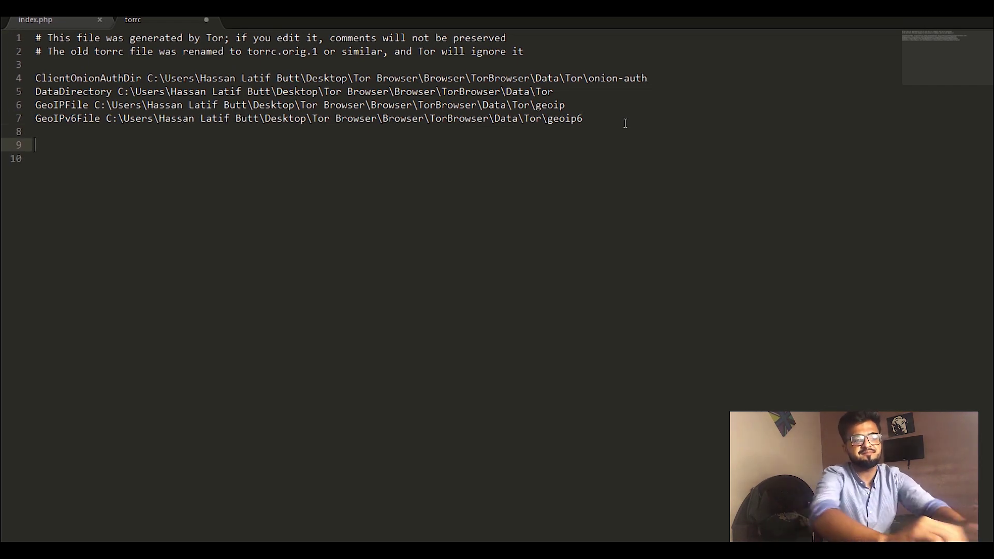
pyautogui.write('HiddenServuc')
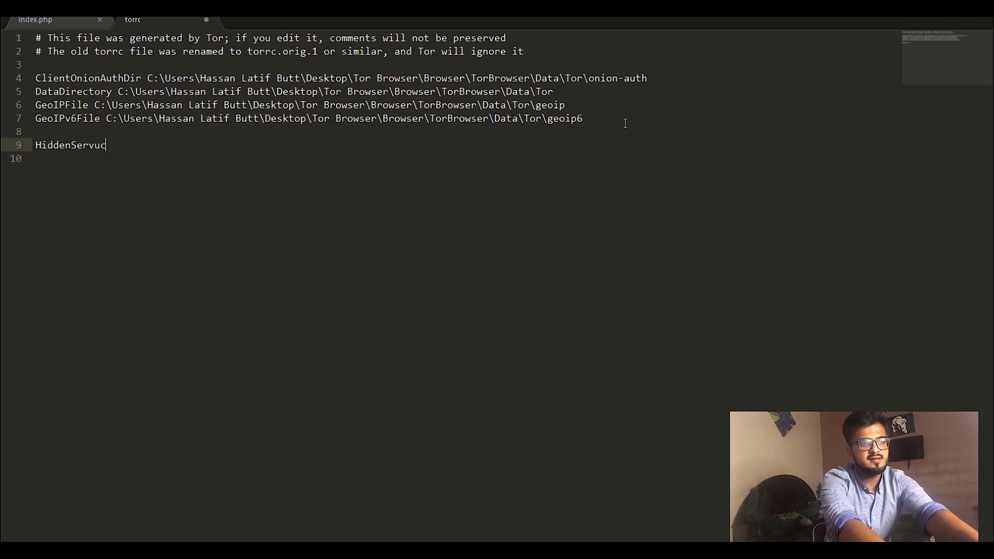
pyautogui.press('BackSpace')
pyautogui.press('BackSpace')
pyautogui.write('iceDir')
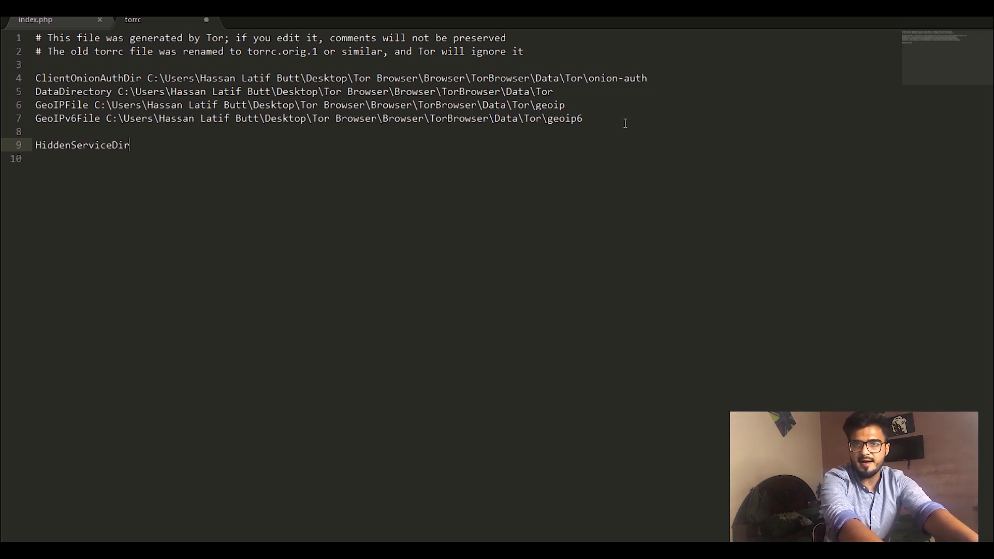
# - Add a HiddenServicePort line directly below HiddenServiceDir in torrc
pyautogui.press('Return')
pyautogui.write('Hi')
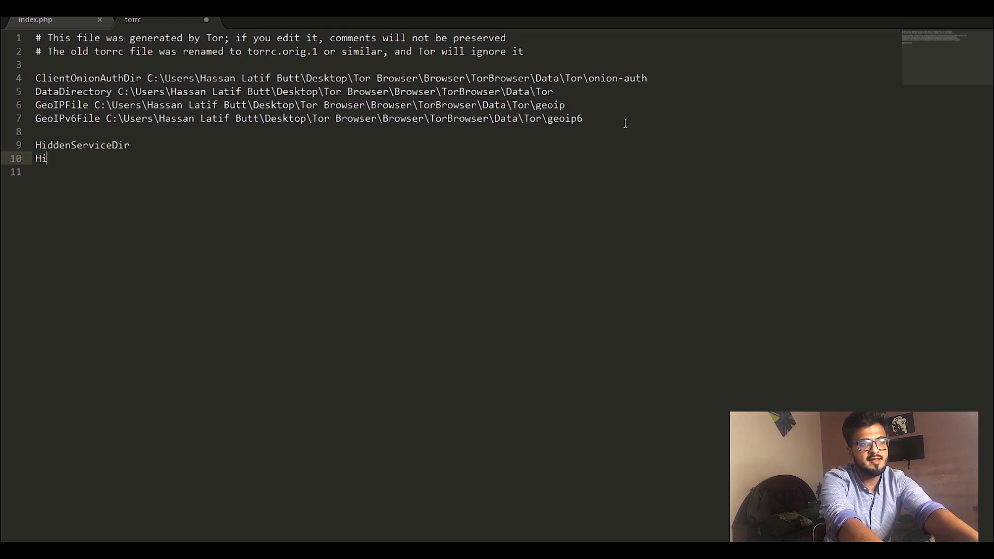
pyautogui.write('ddenServi')
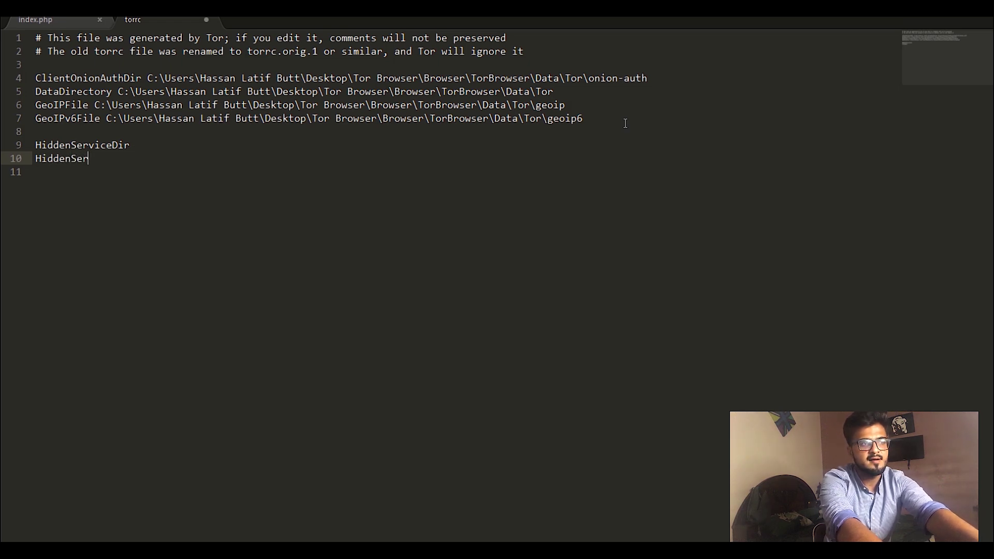
pyautogui.write('cePort')
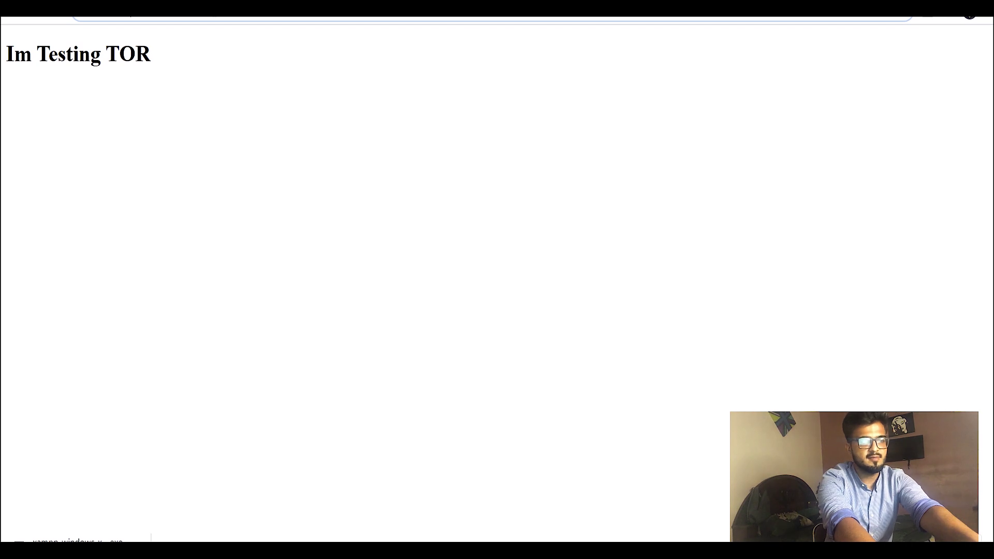
# - Switch to the regular browser, load localhost:80/WebsiteDemo/, and open 127.0.0.1 in its place
pyautogui.write(':80')
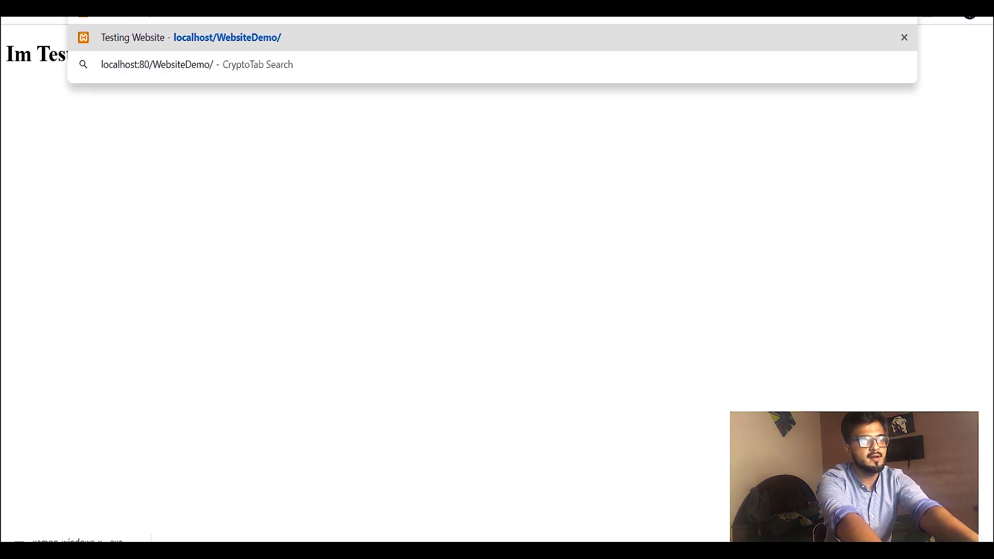
pyautogui.press('Return')
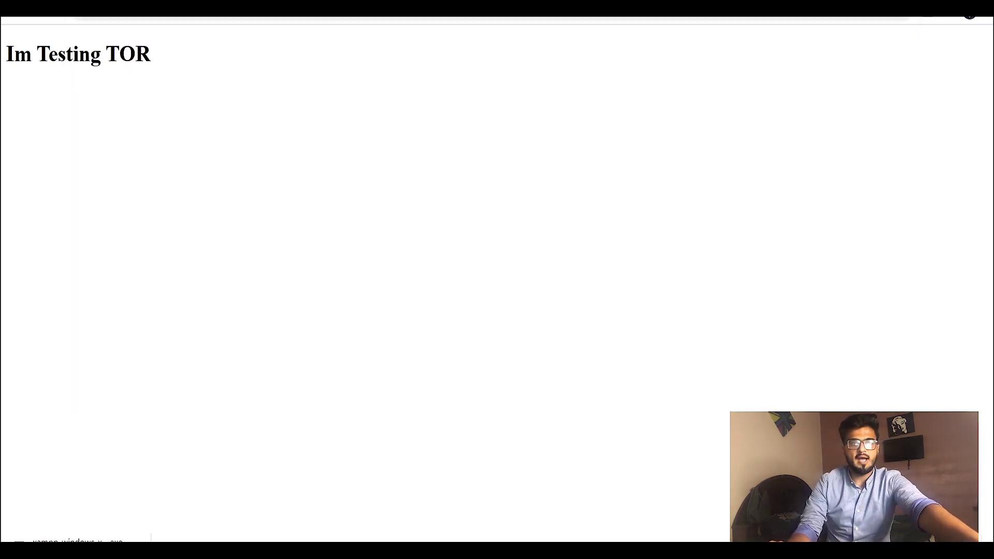
pyautogui.moveTo(194, 13); pyautogui.dragTo(75, 11)
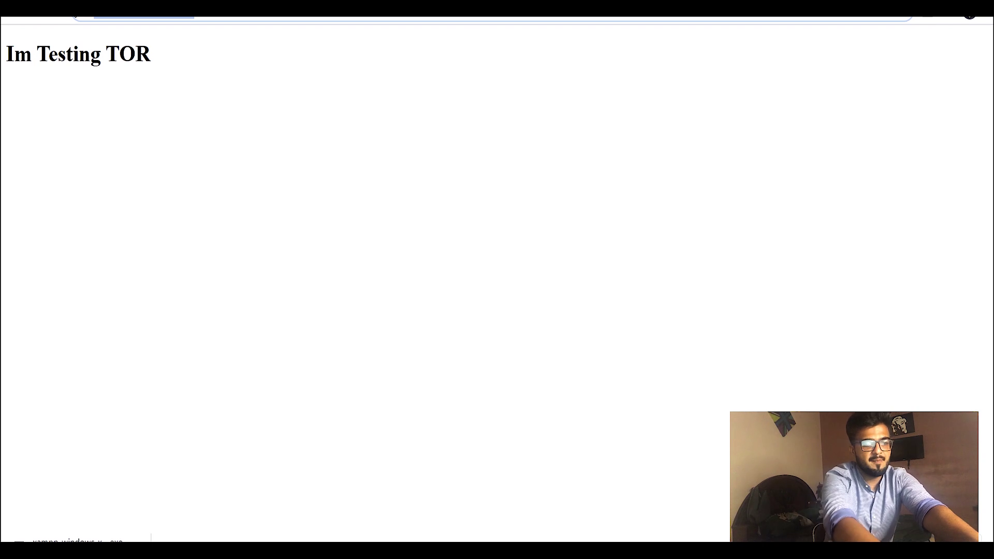
pyautogui.write('127')
pyautogui.press('BackSpace')
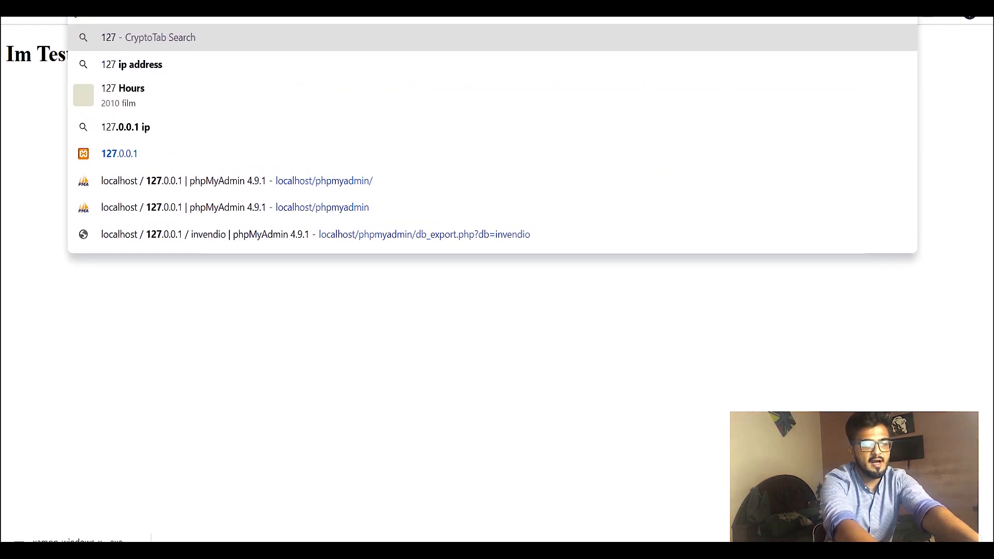
pyautogui.write('.0.0')
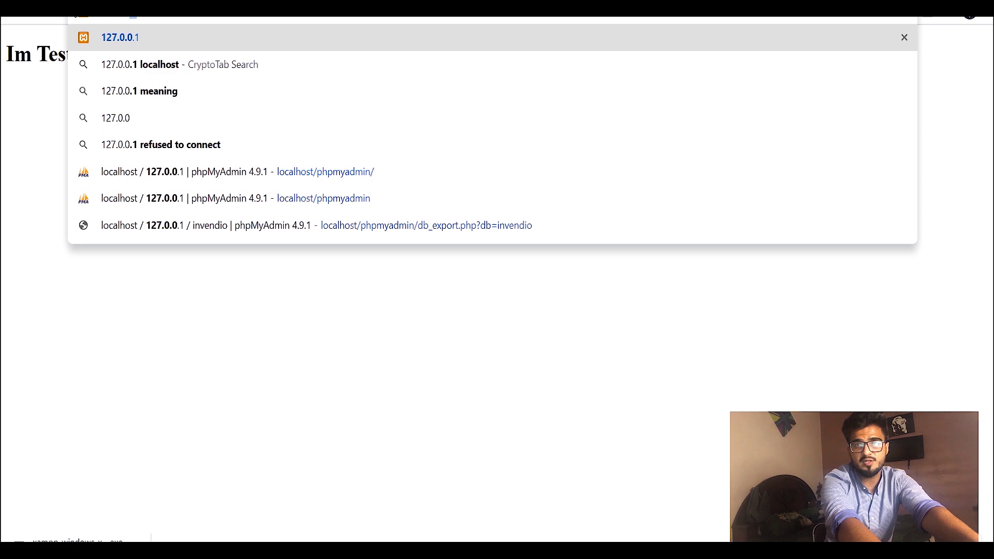
pyautogui.write('.9')
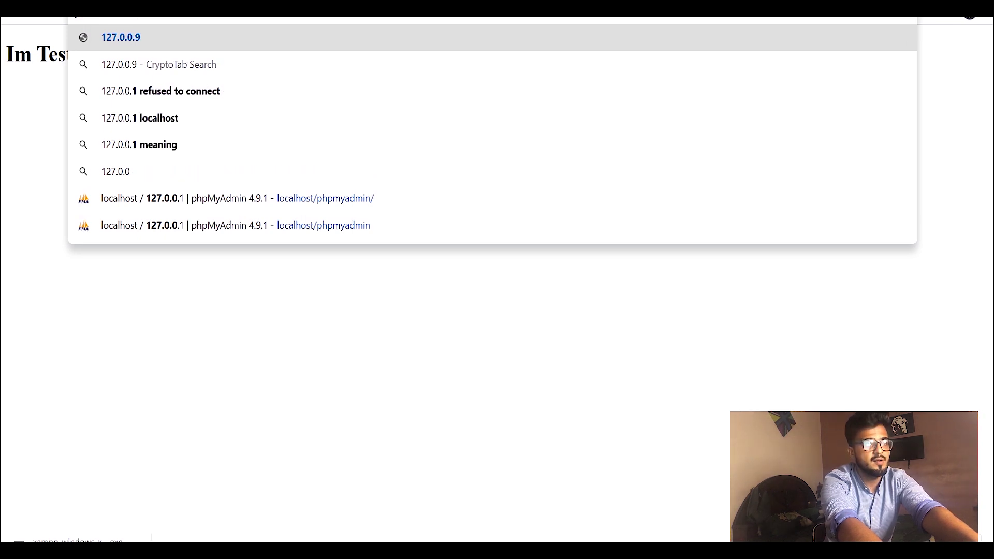
pyautogui.press('BackSpace')
pyautogui.write('1')
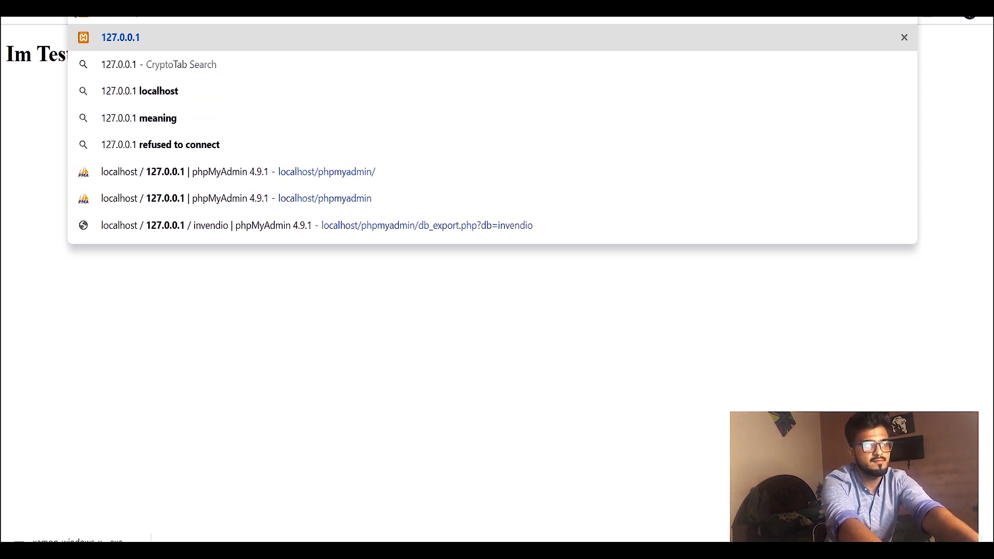
pyautogui.press('Return')
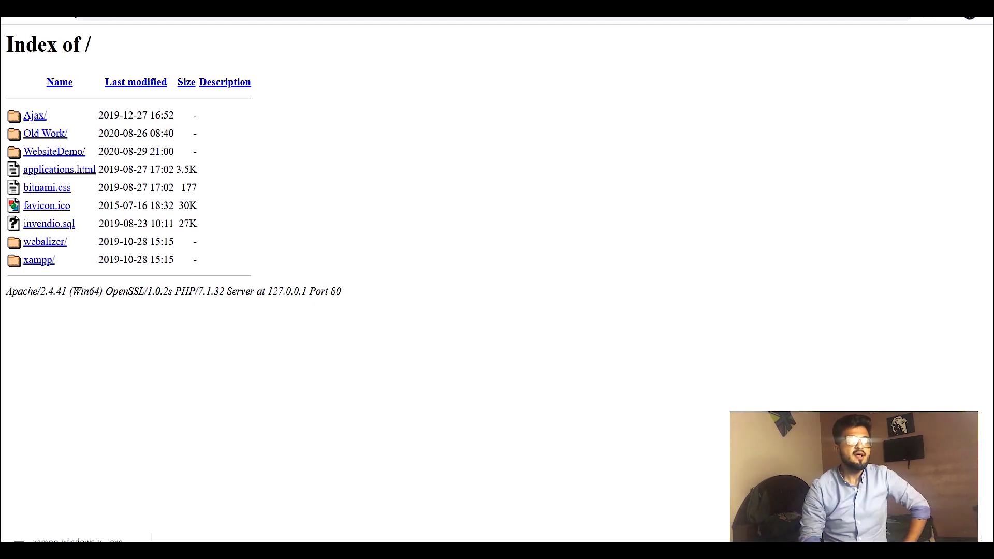
# - Add port 80 to the loopback address and load 127.0.0.1:80
pyautogui.click(160, 17)
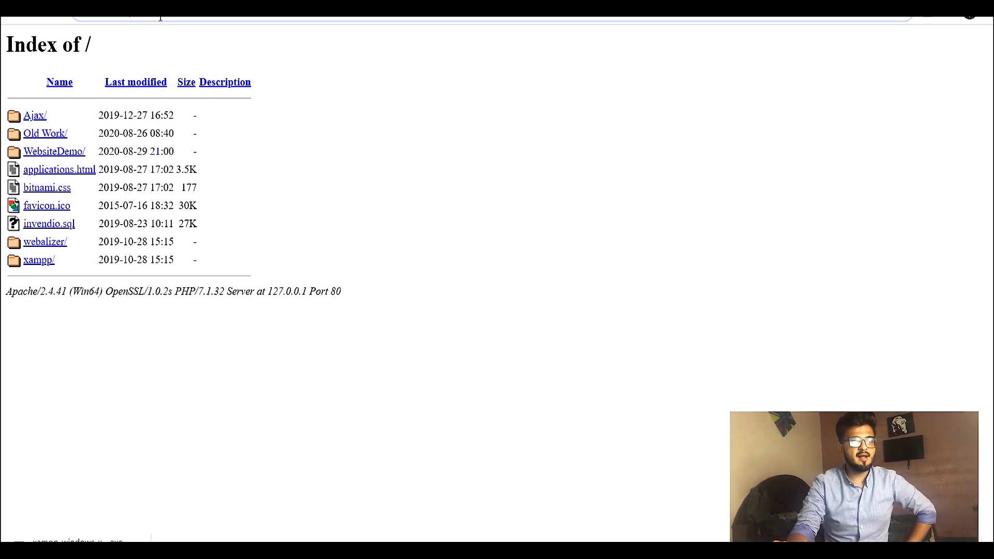
pyautogui.click(160, 18)
pyautogui.write(':')
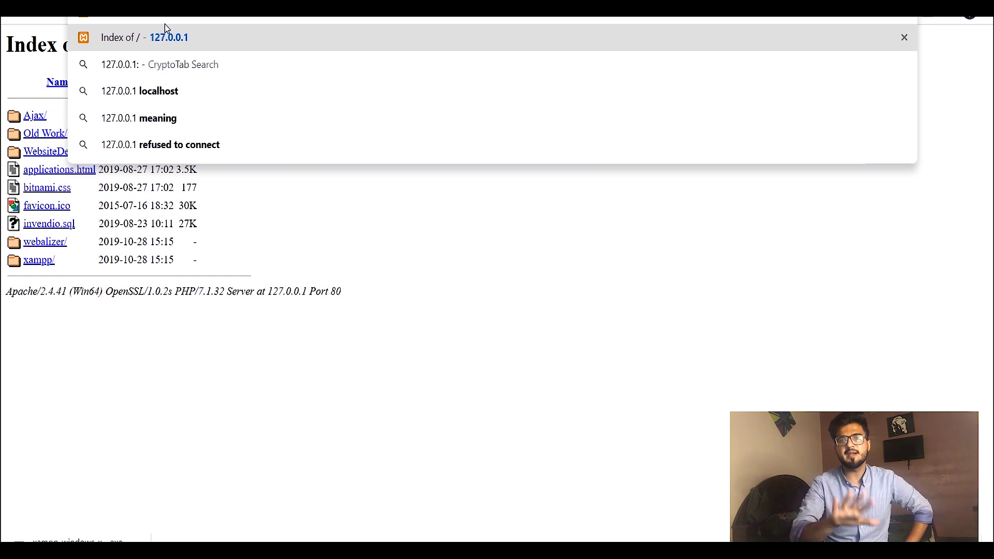
pyautogui.write('80')
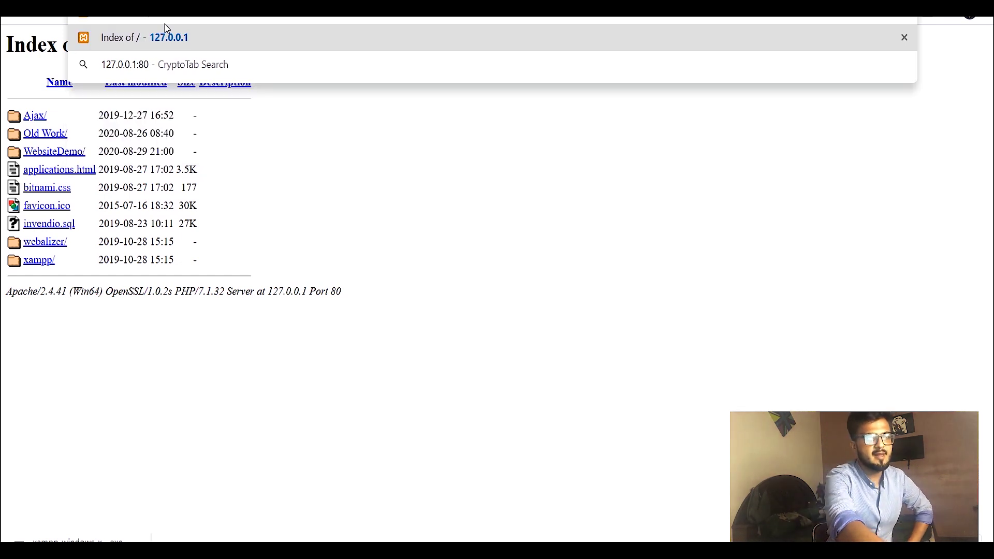
pyautogui.press('Return')
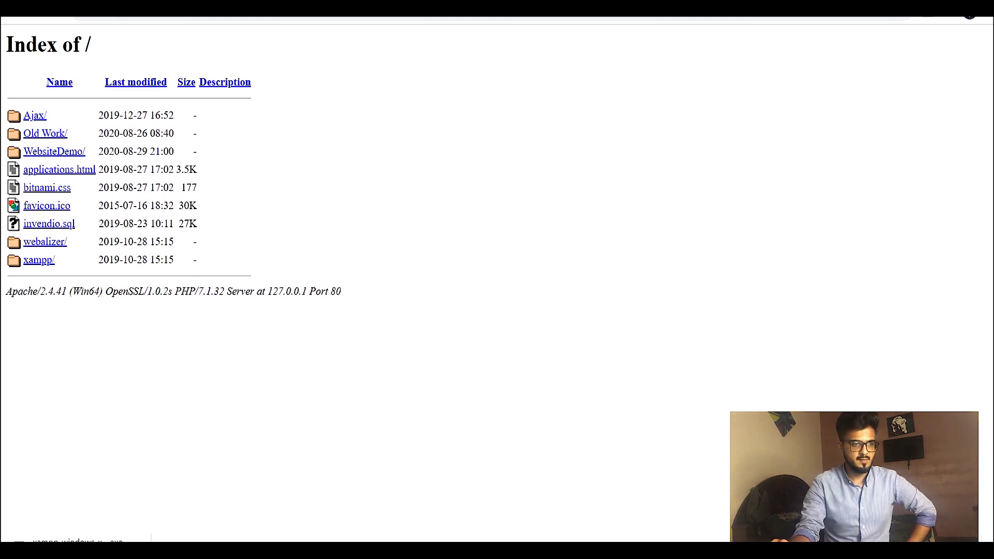
# - Return to torrc in the text editor and complete the HiddenServicePort line with 80 127.0.0.1:80
pyautogui.hotkey('alt', 'Tab')
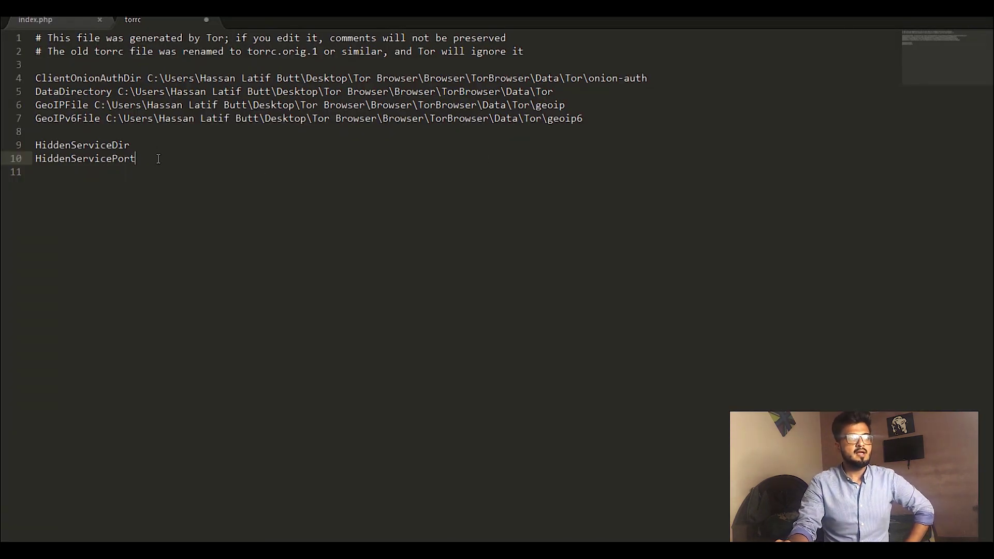
pyautogui.write('80')
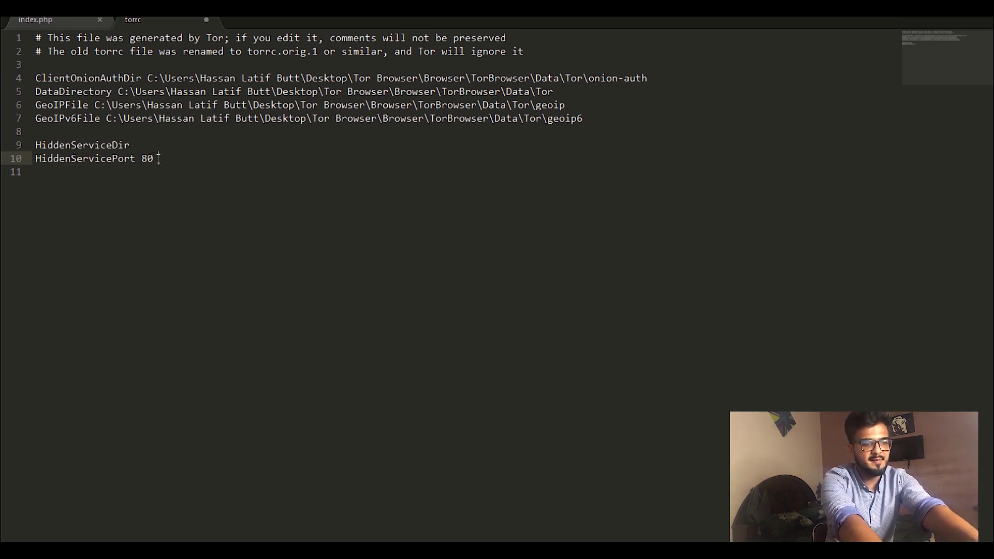
pyautogui.write(' 127')
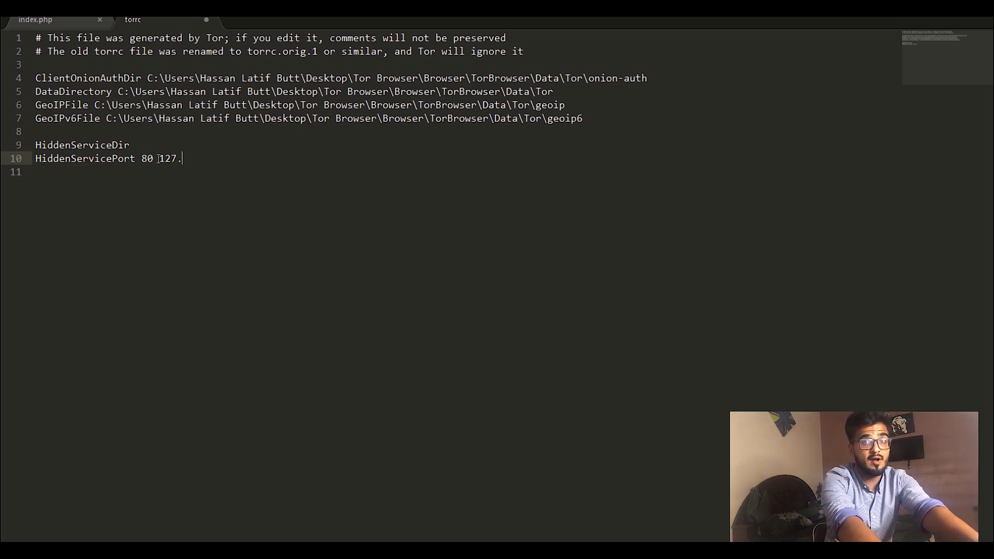
pyautogui.write('.0.')
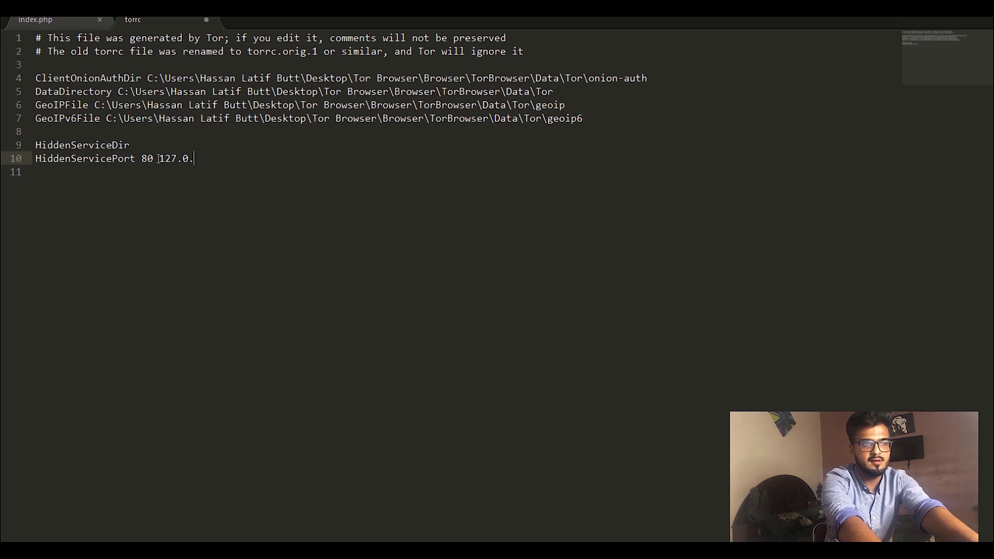
pyautogui.write('0.1')
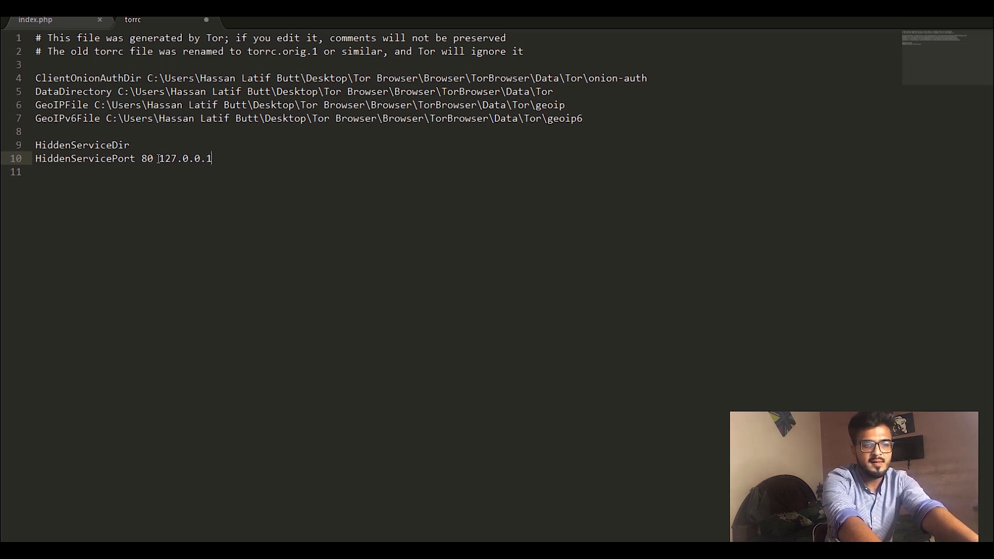
pyautogui.write(':80')
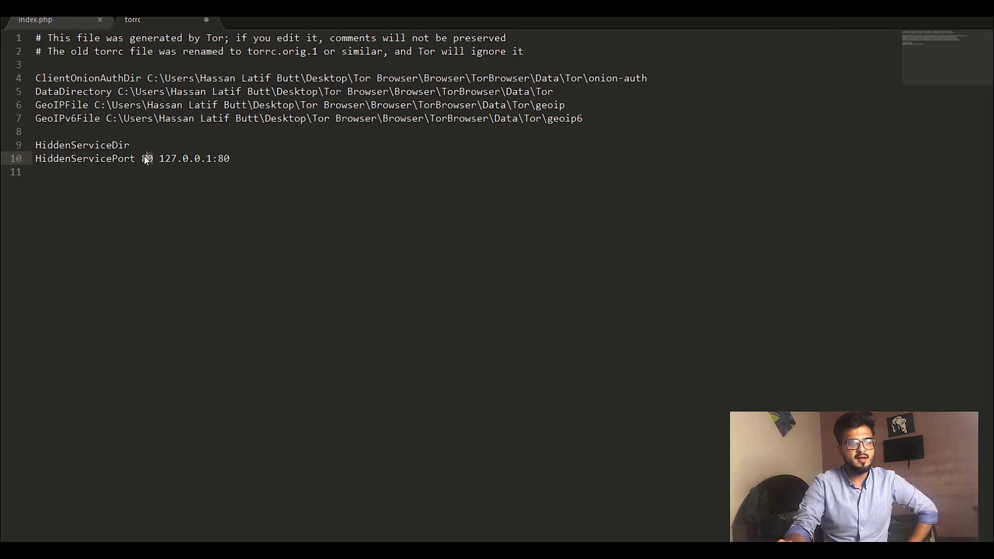
pyautogui.moveTo(159, 159); pyautogui.dragTo(223, 158)
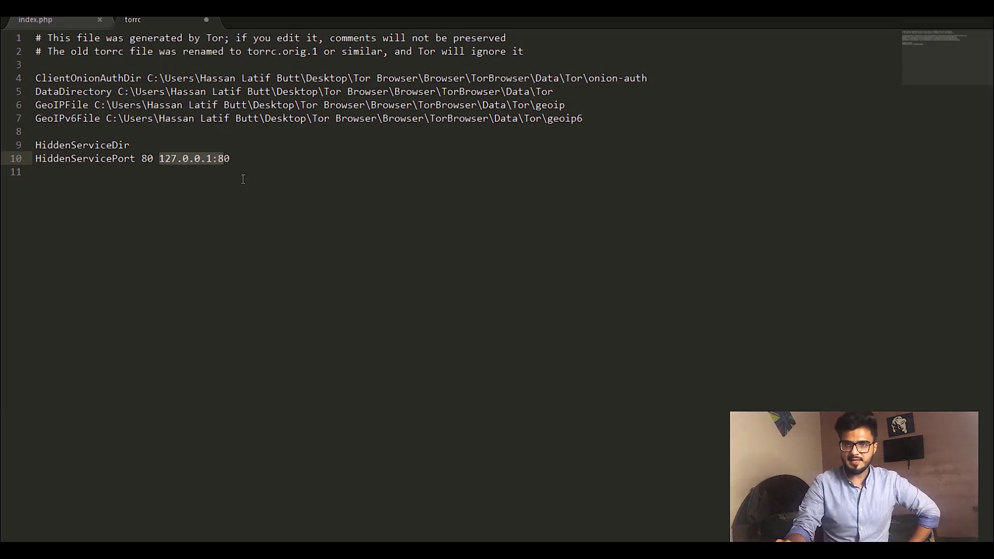
# - Copy the location path from the properties of the website folder on the desktop, and close the properties
pyautogui.click(142, 146)
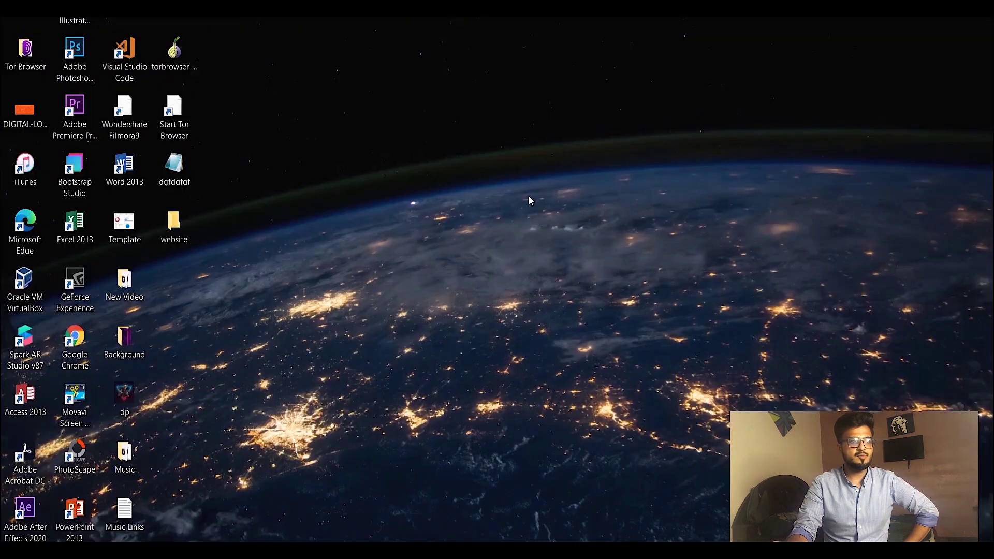
pyautogui.rightClick(177, 220)
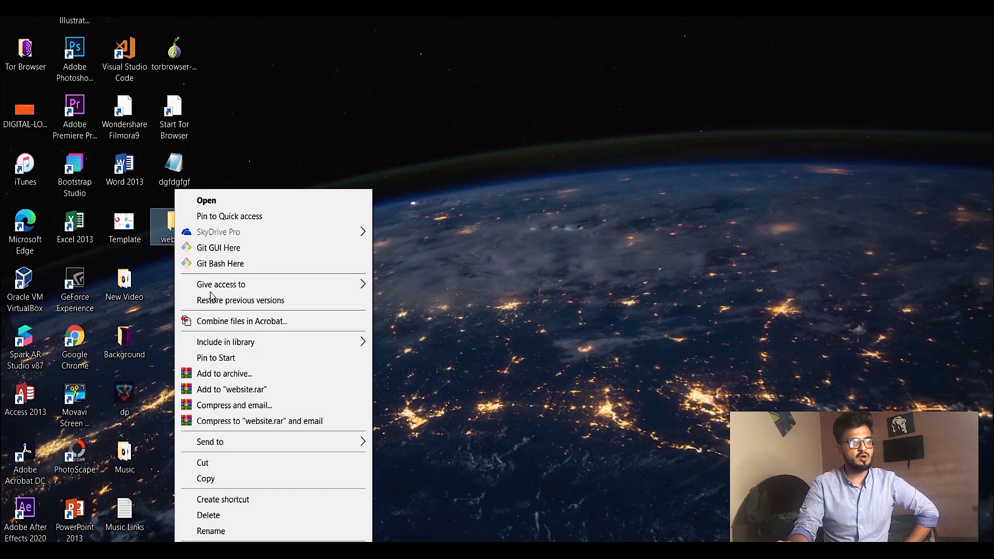
pyautogui.click(244, 537)
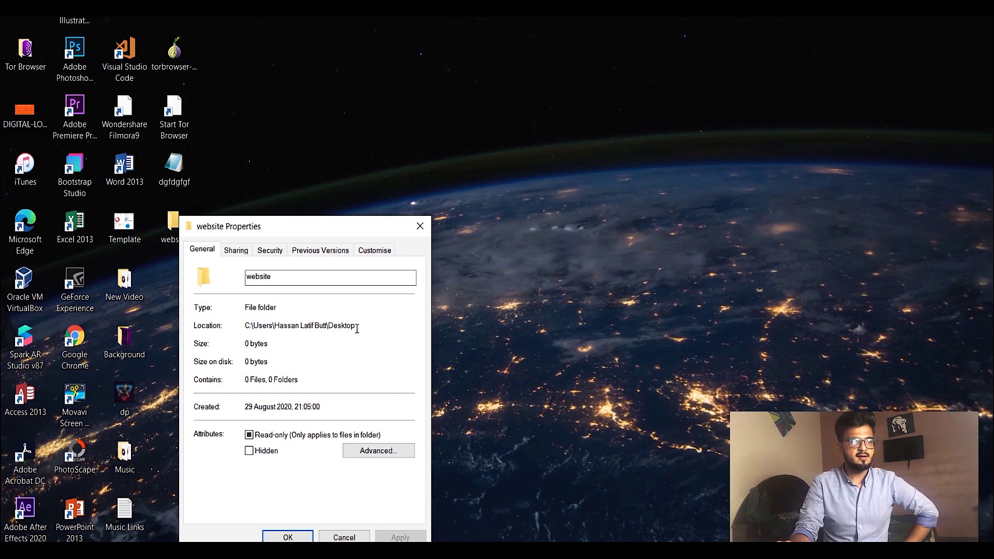
pyautogui.moveTo(355, 325); pyautogui.dragTo(249, 325)
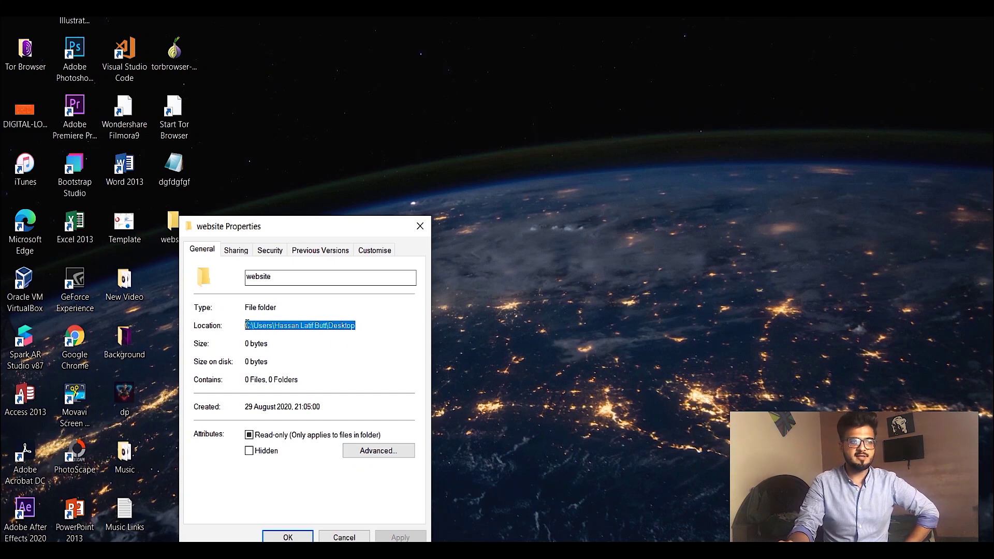
pyautogui.rightClick(252, 327)
pyautogui.click(279, 360)
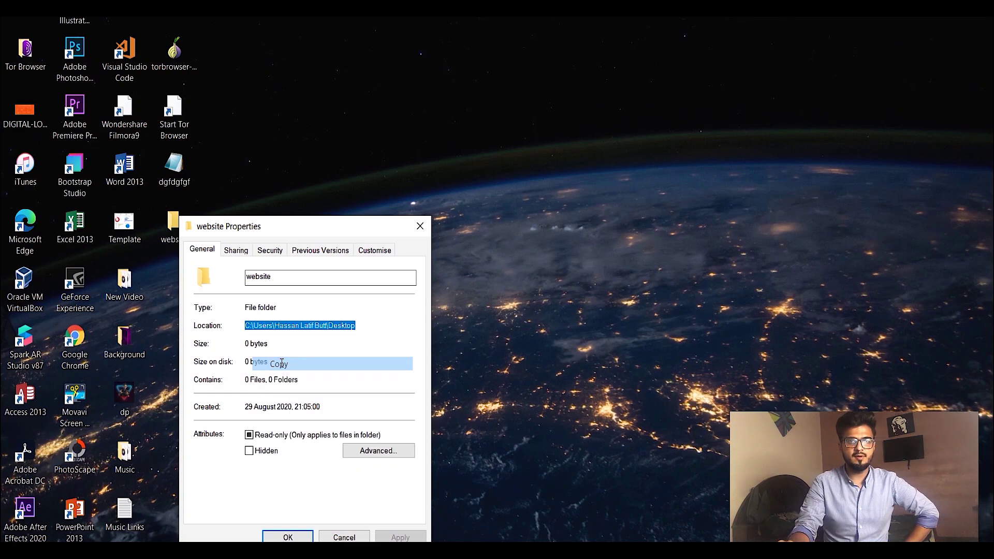
pyautogui.click(420, 225)
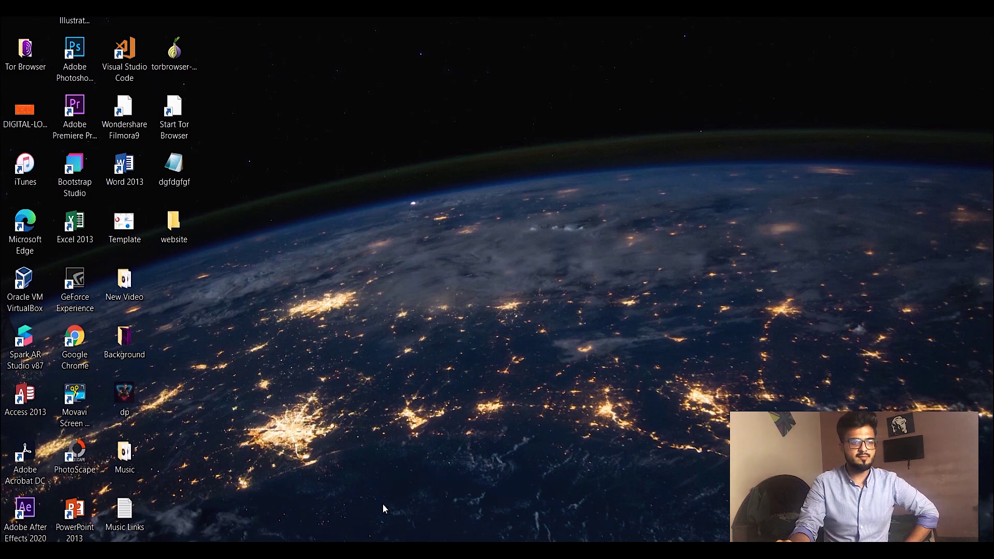
# - Paste the copied desktop path after HiddenServiceDir in torrc, append \website to it, and save the file
pyautogui.doubleClick(176, 231)
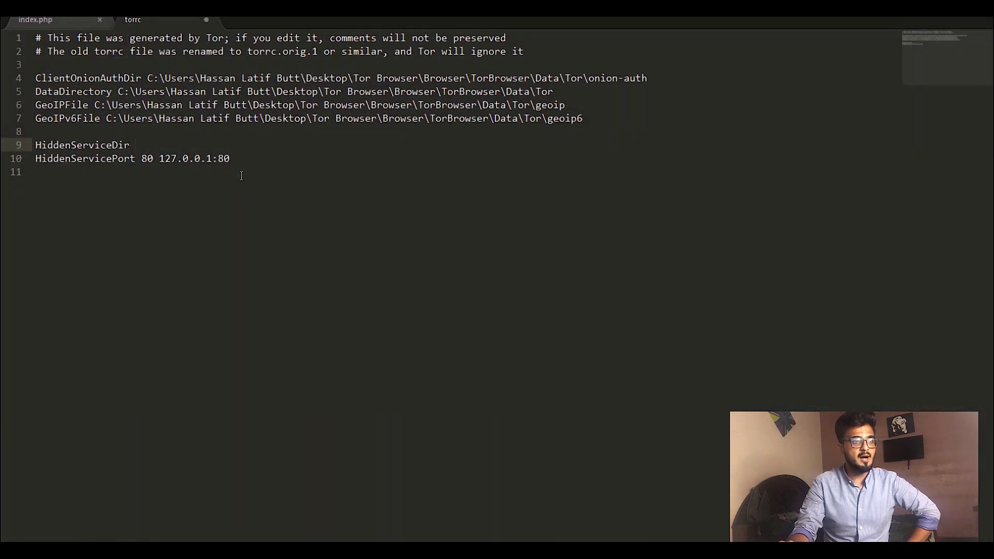
pyautogui.hotkey('ctrl', 'v')
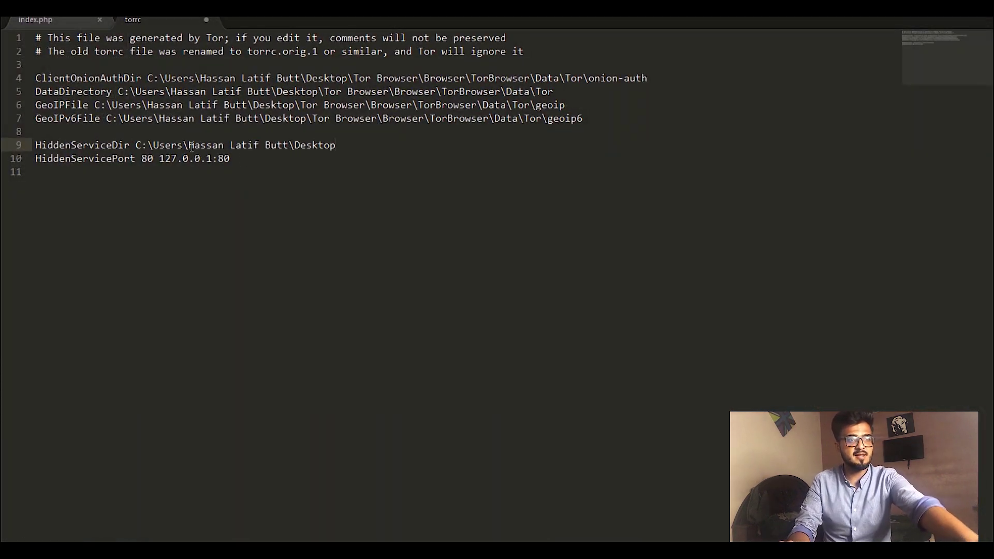
pyautogui.click(290, 146)
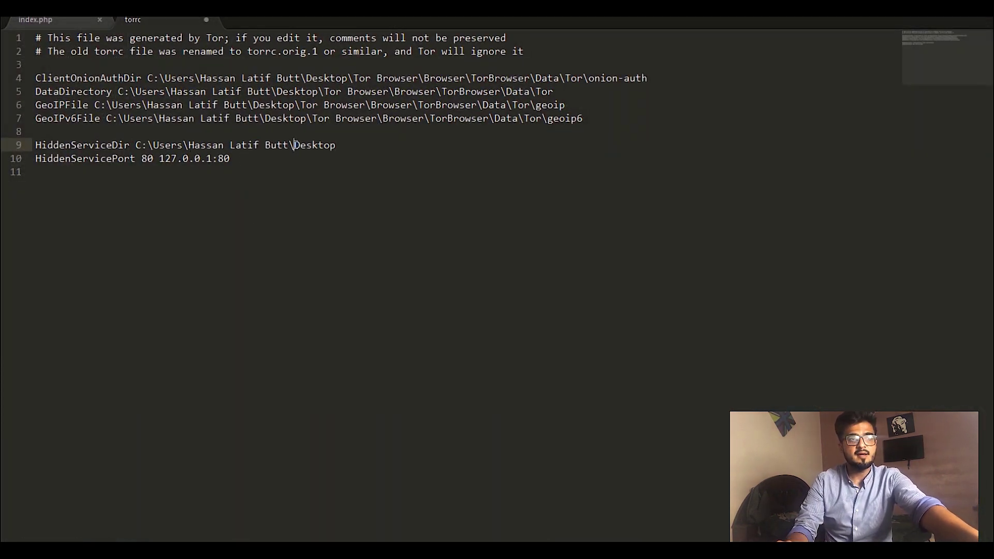
pyautogui.click(367, 143)
pyautogui.write('\\')
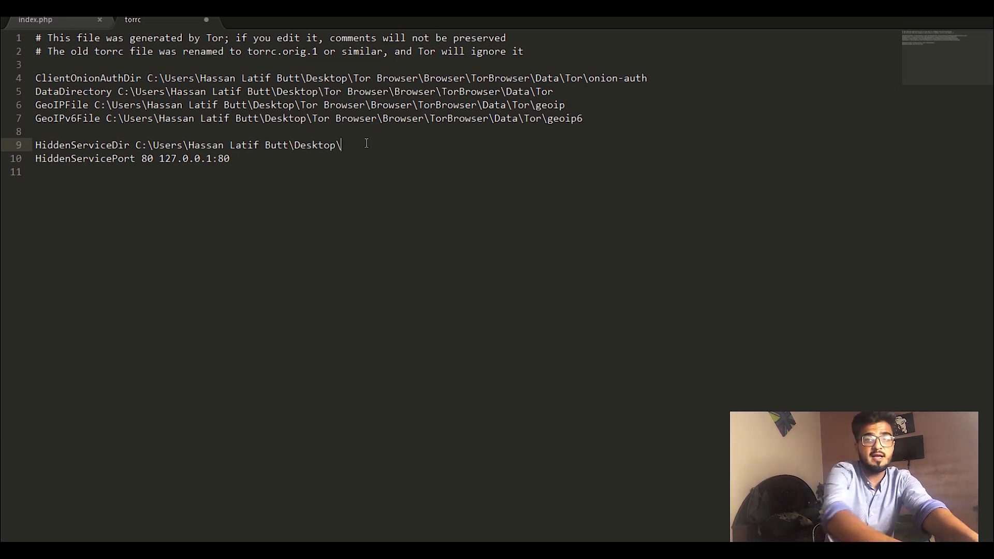
pyautogui.write('w')
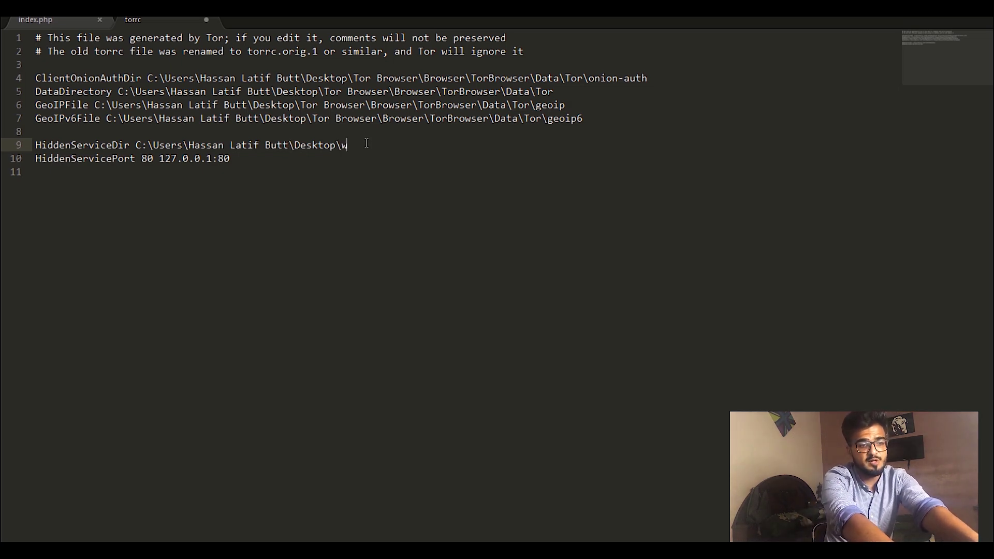
pyautogui.write('ebsite')
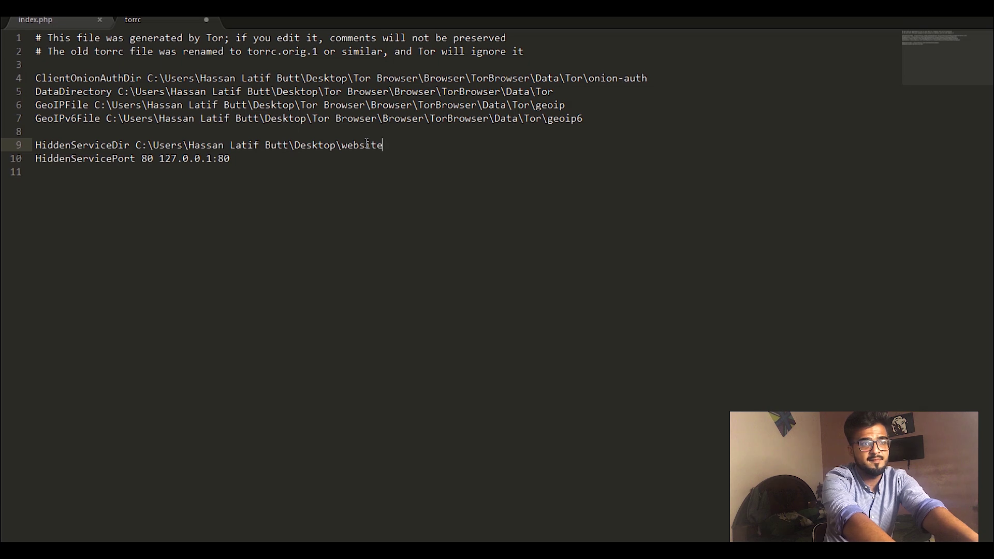
pyautogui.hotkey('ctrl', 's')
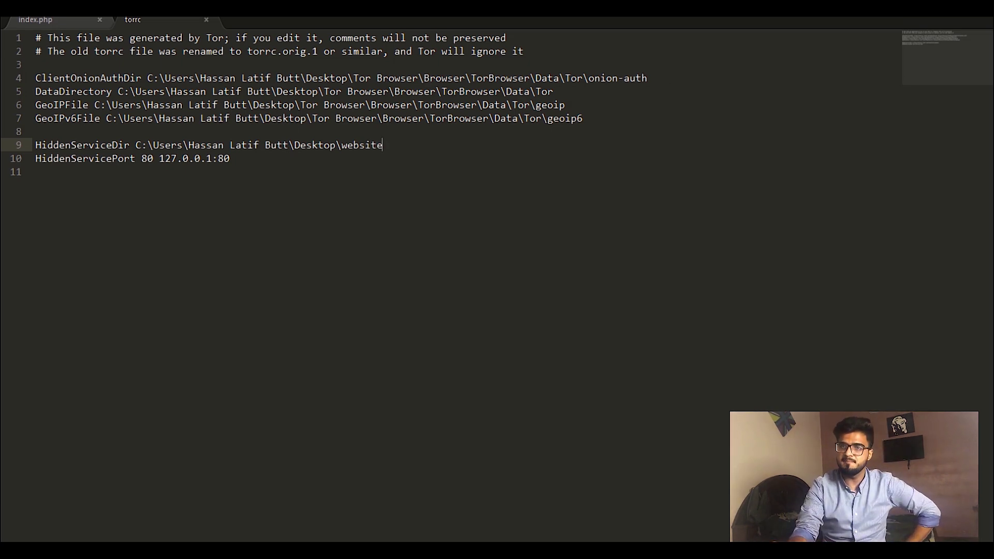
# - Close the running Tor Browser, start it again from the Tor Browser folder on the desktop, and minimize its window
pyautogui.press('super+d')
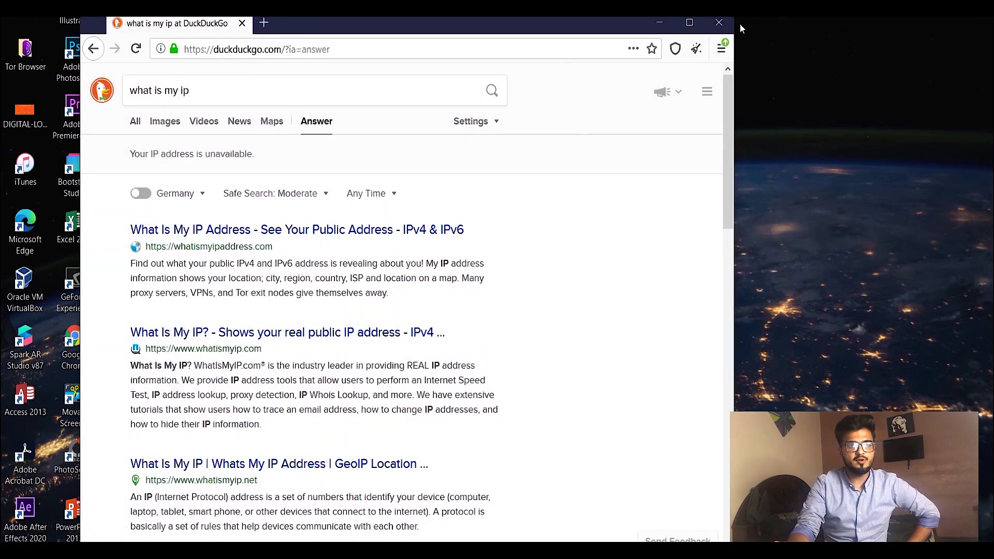
pyautogui.click(718, 23)
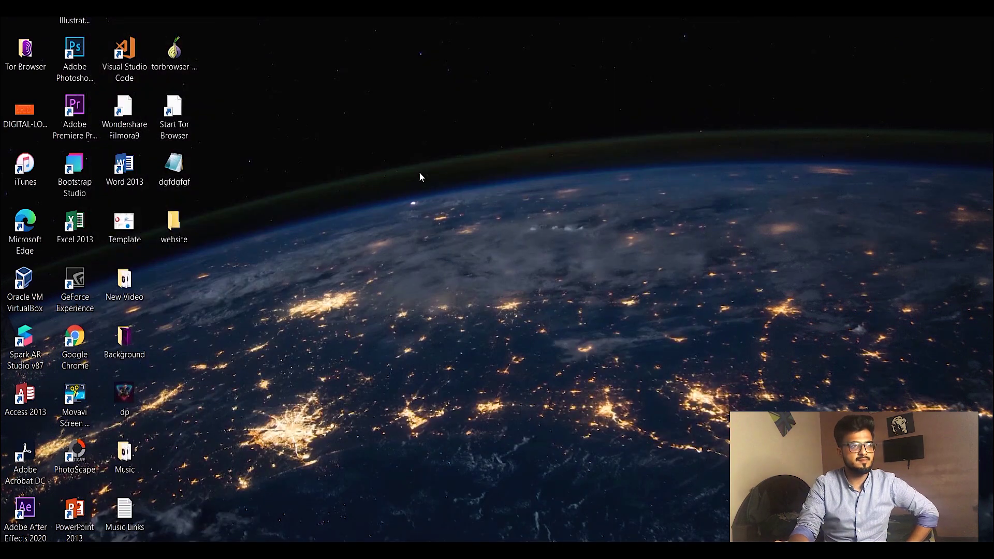
pyautogui.doubleClick(17, 68)
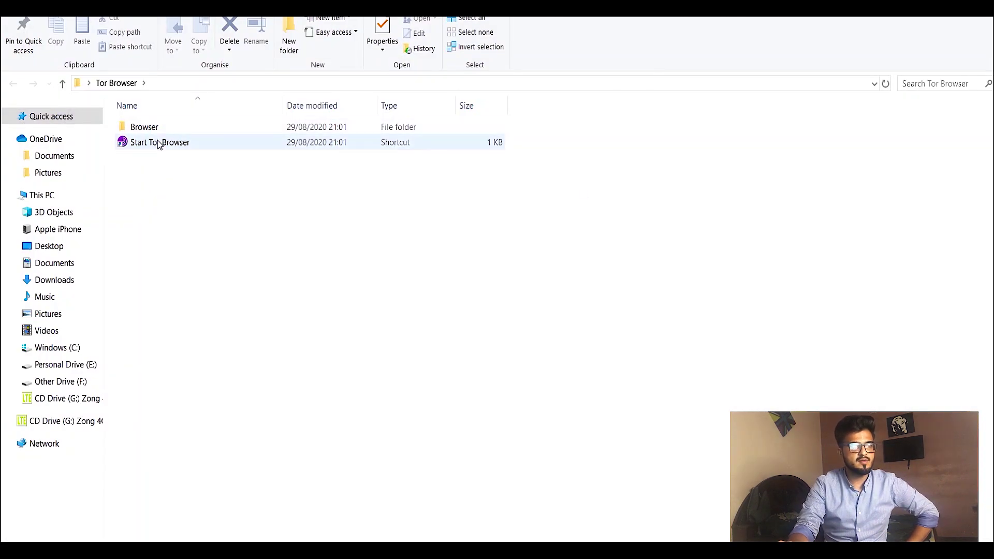
pyautogui.doubleClick(159, 144)
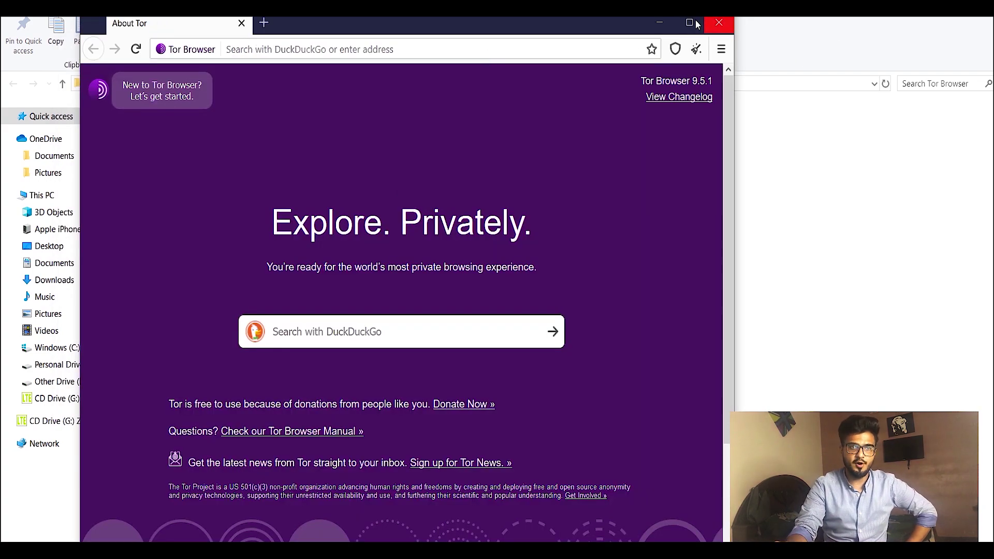
pyautogui.click(662, 22)
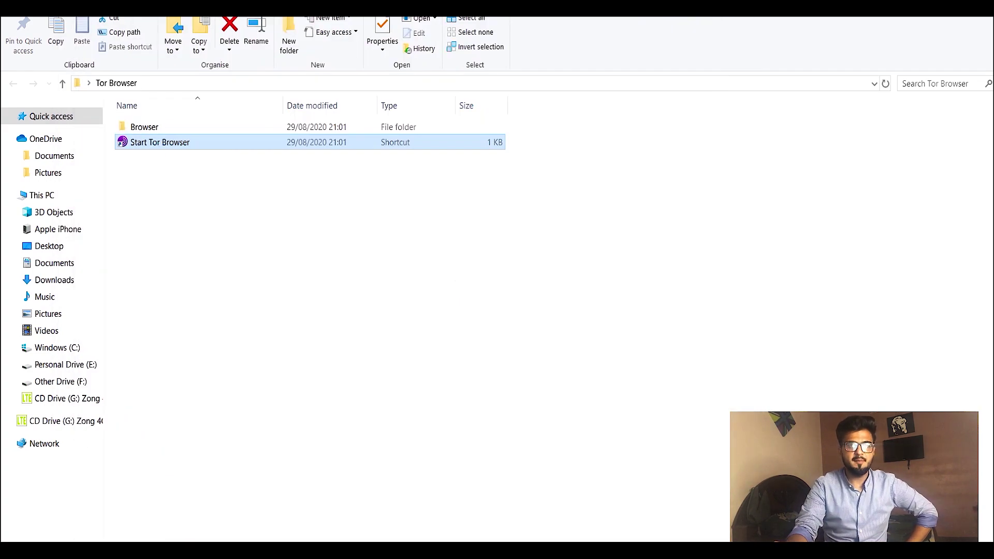
# - Minimize the Tor Browser folder and open the website folder on the desktop to inspect its files
pyautogui.click(919, 5)
pyautogui.doubleClick(174, 227)
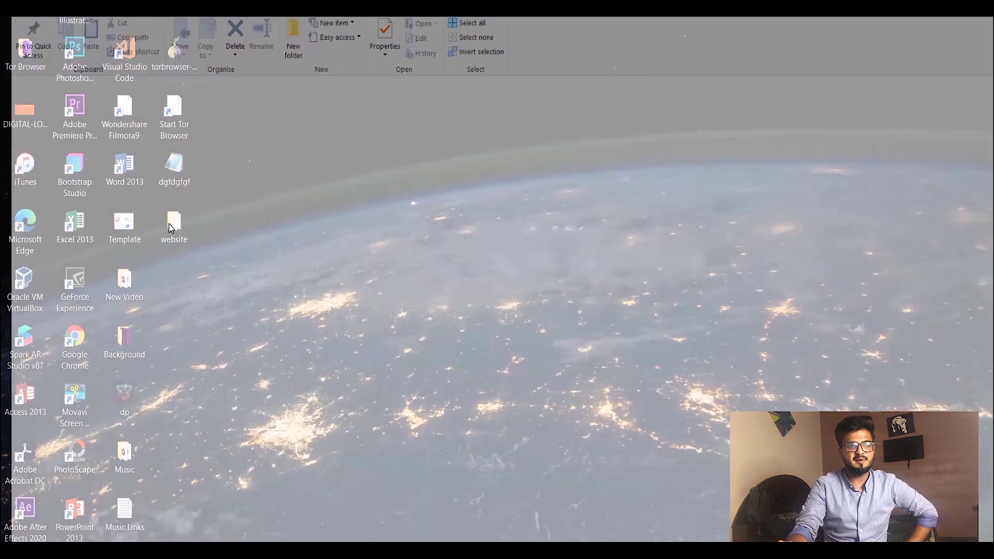
pyautogui.moveTo(224, 266); pyautogui.dragTo(226, 106)
pyautogui.click(258, 291)
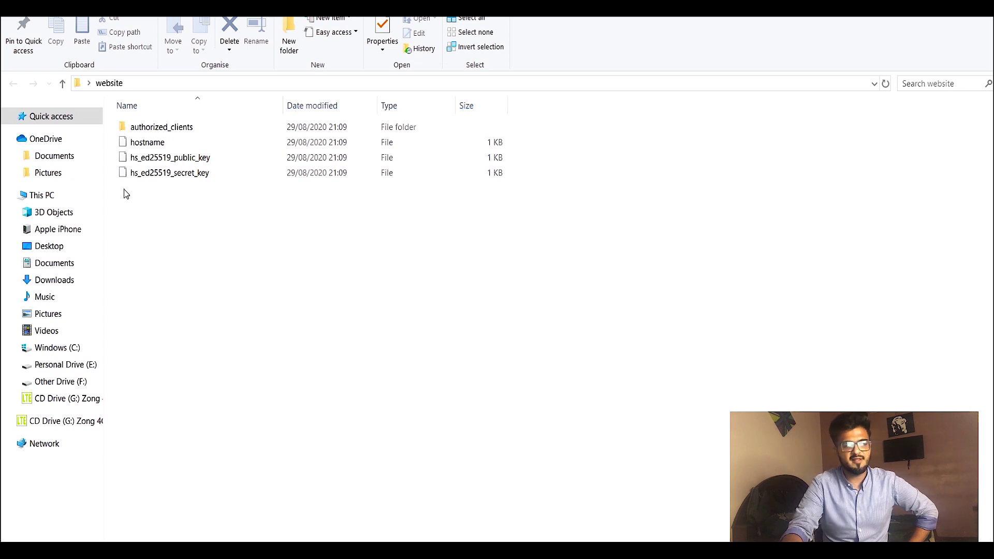
# - Open the hostname file from the website folder in WordPad
pyautogui.rightClick(140, 147)
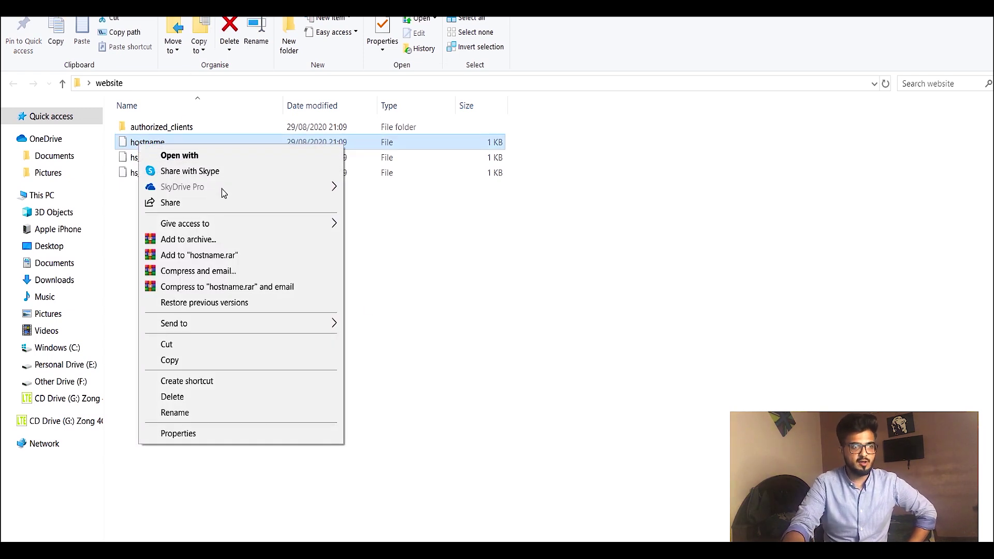
pyautogui.moveTo(224, 228)
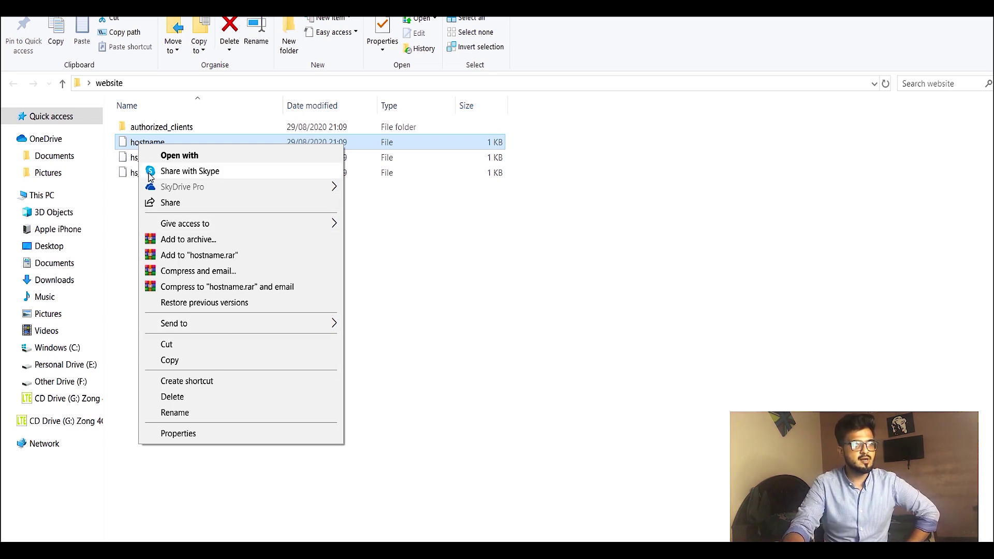
pyautogui.moveTo(127, 145); pyautogui.dragTo(322, 386)
pyautogui.doubleClick(149, 141)
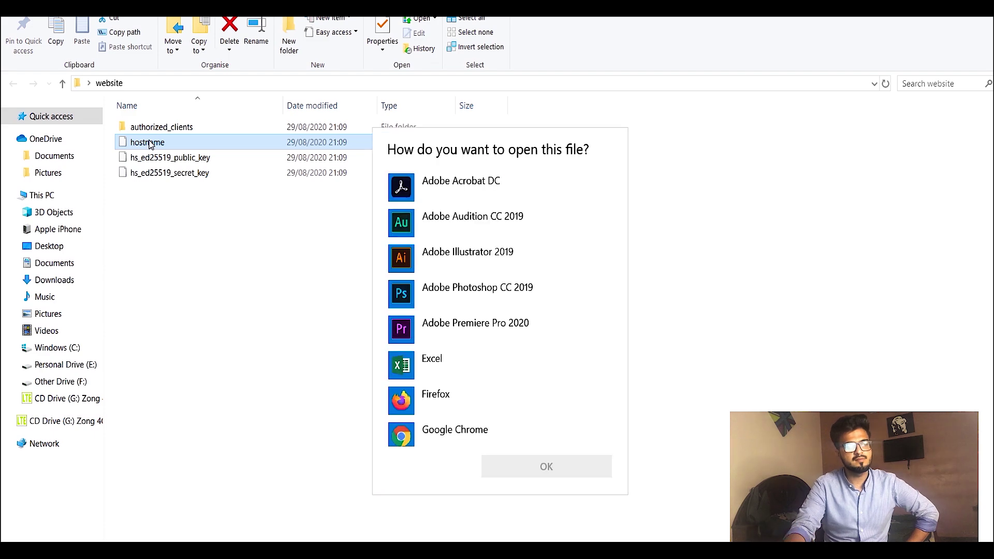
pyautogui.scroll(-10, 525, 339)
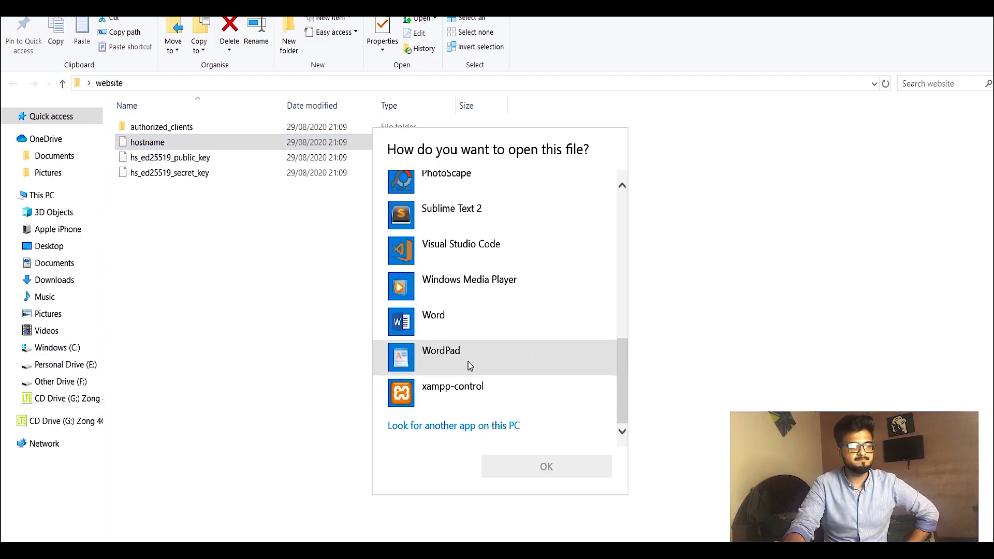
pyautogui.click(477, 355)
pyautogui.click(526, 460)
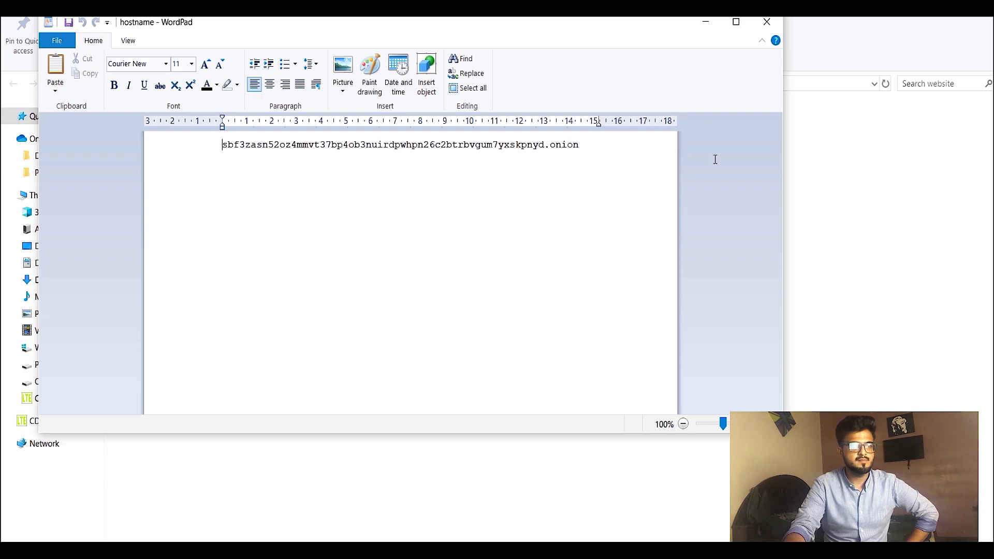
# - Copy the entire .onion address from the hostname file and close WordPad
pyautogui.tripleClick(589, 144)
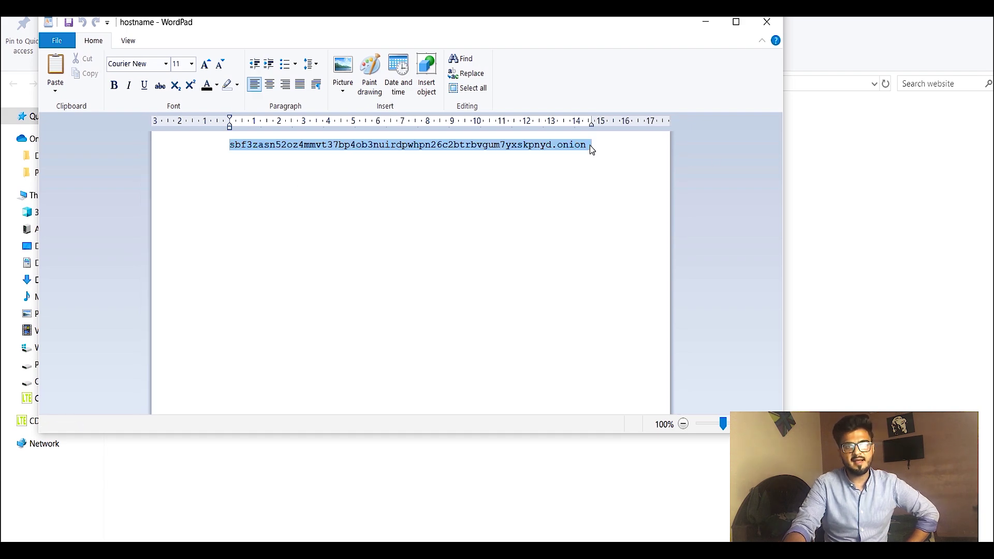
pyautogui.click(577, 147)
pyautogui.tripleClick(578, 148)
pyautogui.hotkey('ctrl', 'c')
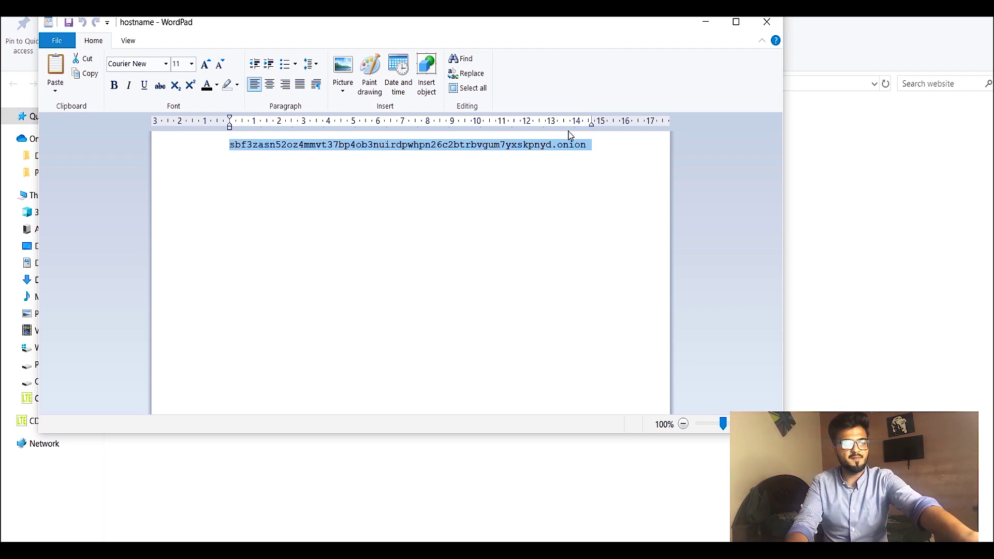
pyautogui.click(767, 22)
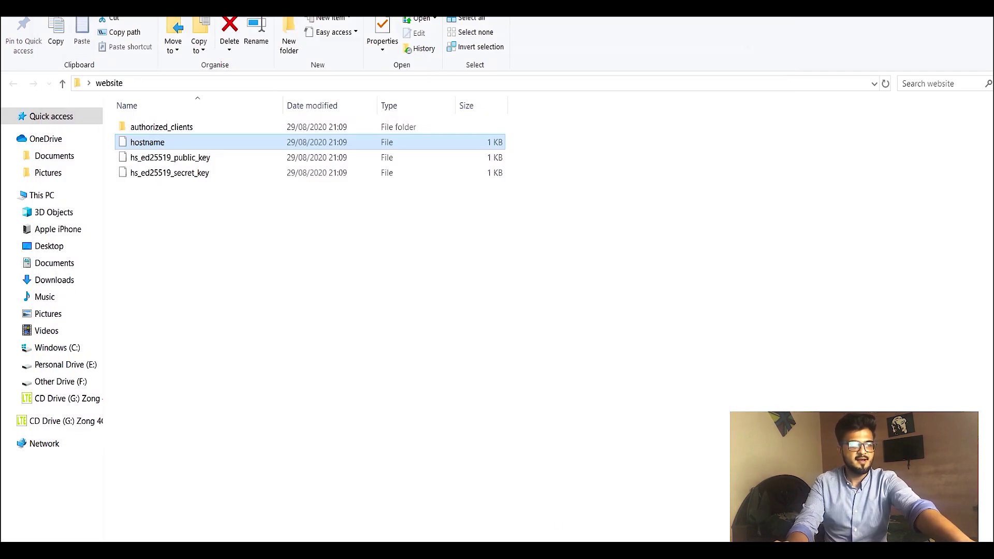
# - Switch to Tor Browser and load the copied .onion address from the hostname file
pyautogui.hotkey('alt', 'Tab')
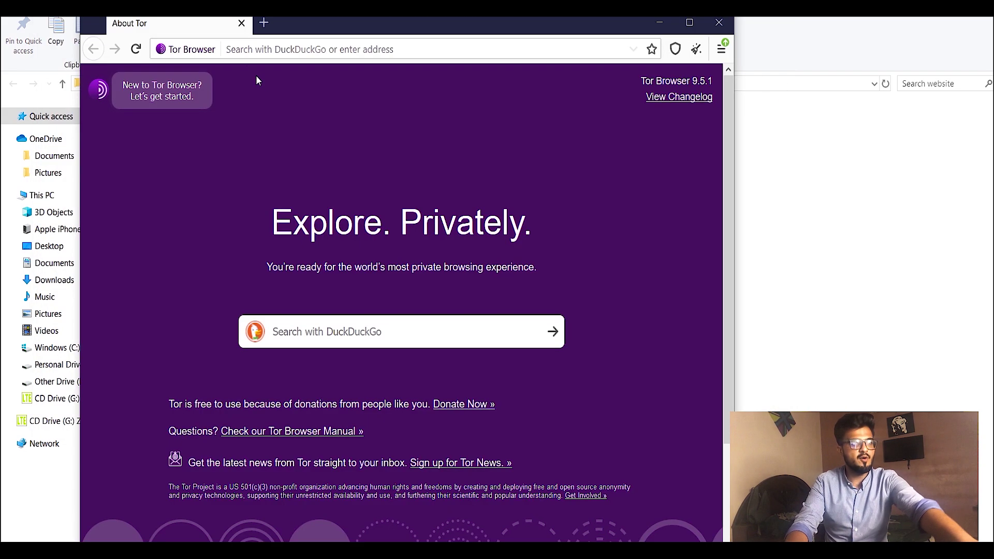
pyautogui.click(248, 49)
pyautogui.hotkey('ctrl', 'v')
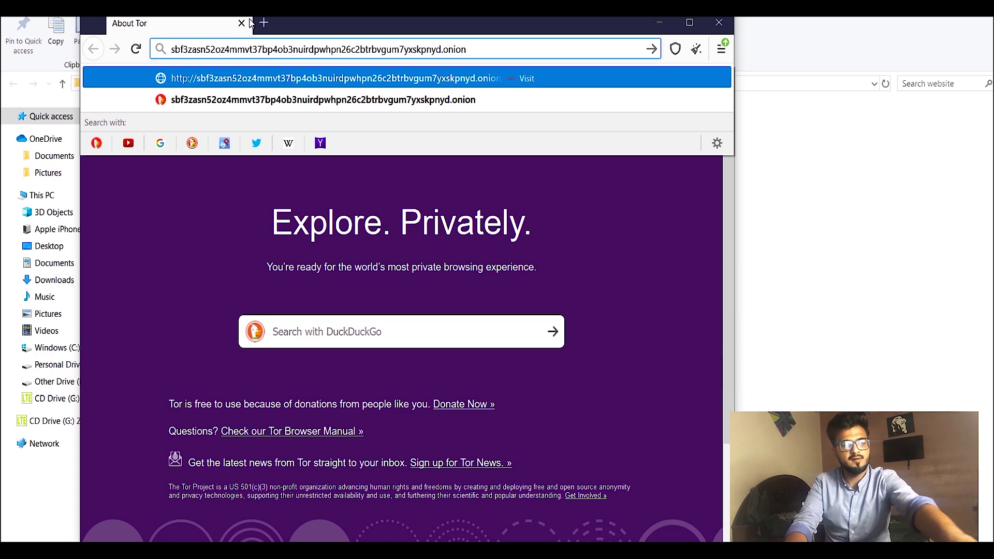
pyautogui.press('Return')
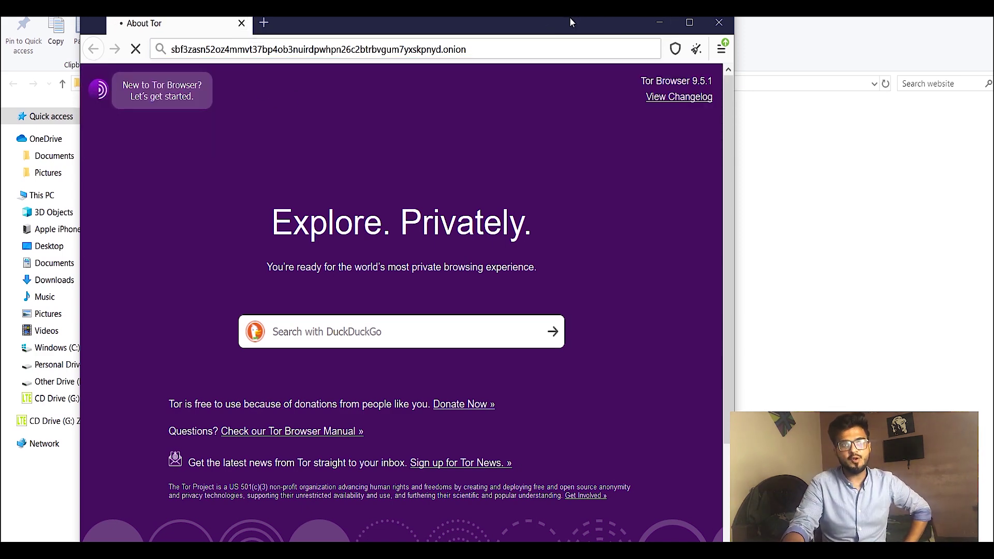
pyautogui.moveTo(571, 32); pyautogui.dragTo(606, 36)
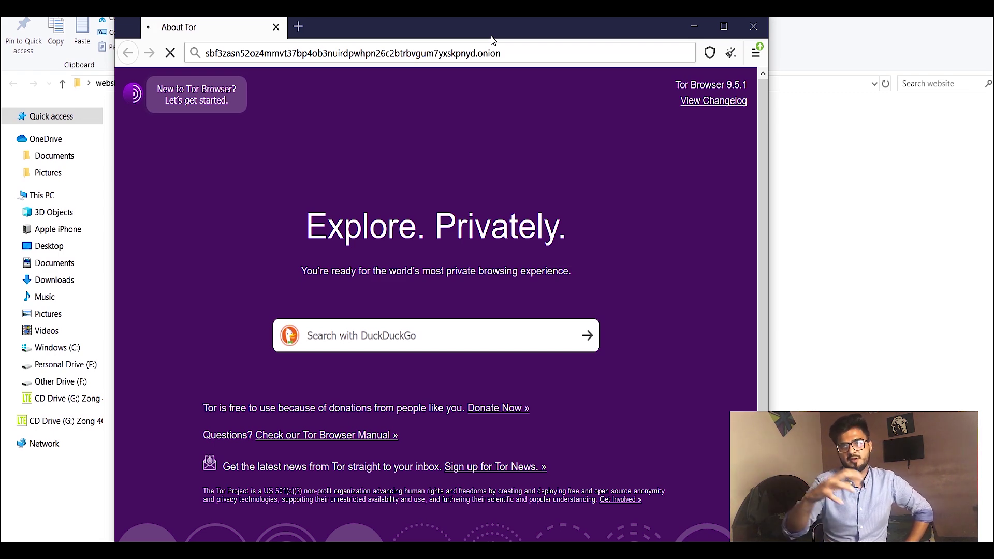
pyautogui.click(514, 53)
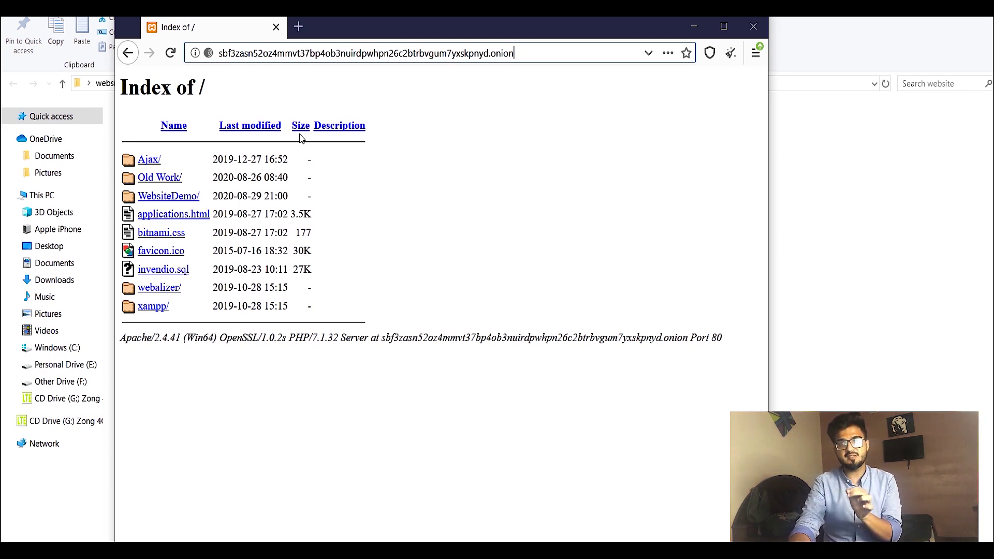
# - Open the WebsiteDemo folder from the site's directory index and highlight the heading of its test page
pyautogui.click(169, 197)
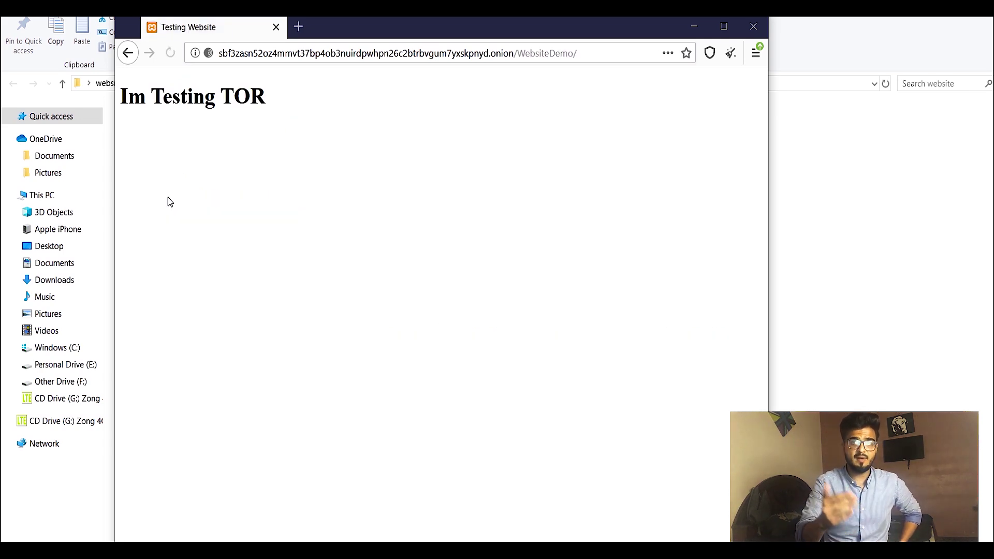
pyautogui.tripleClick(199, 92)
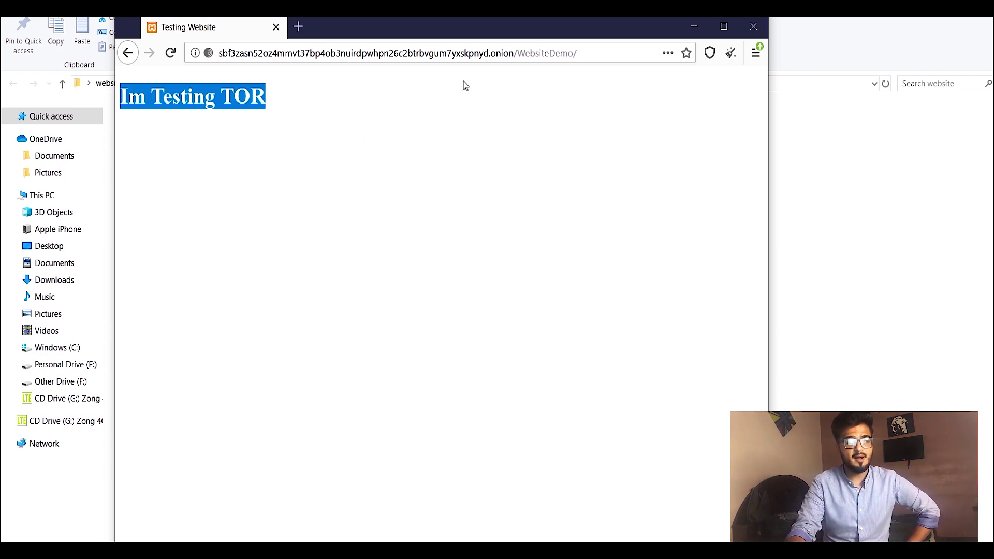
pyautogui.moveTo(409, 23); pyautogui.dragTo(434, 21)
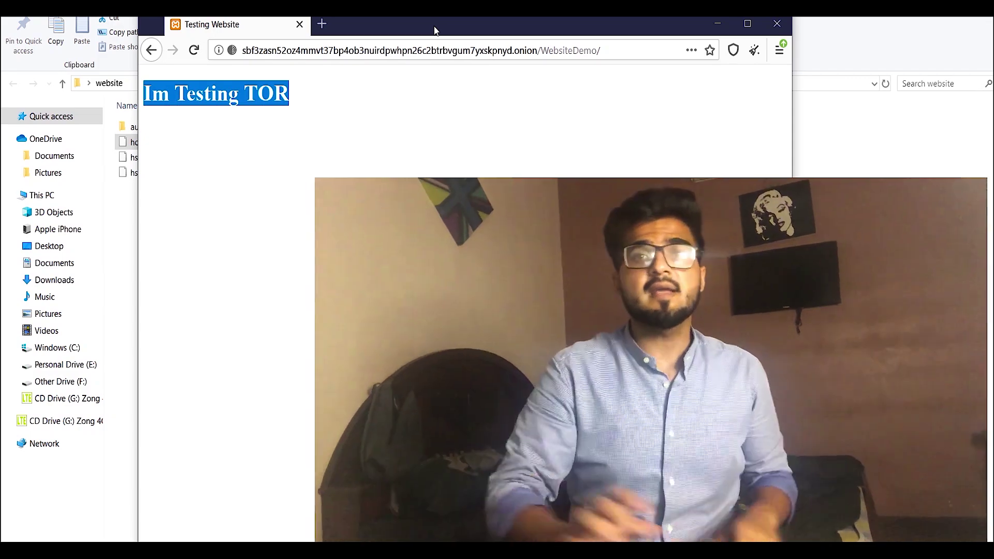